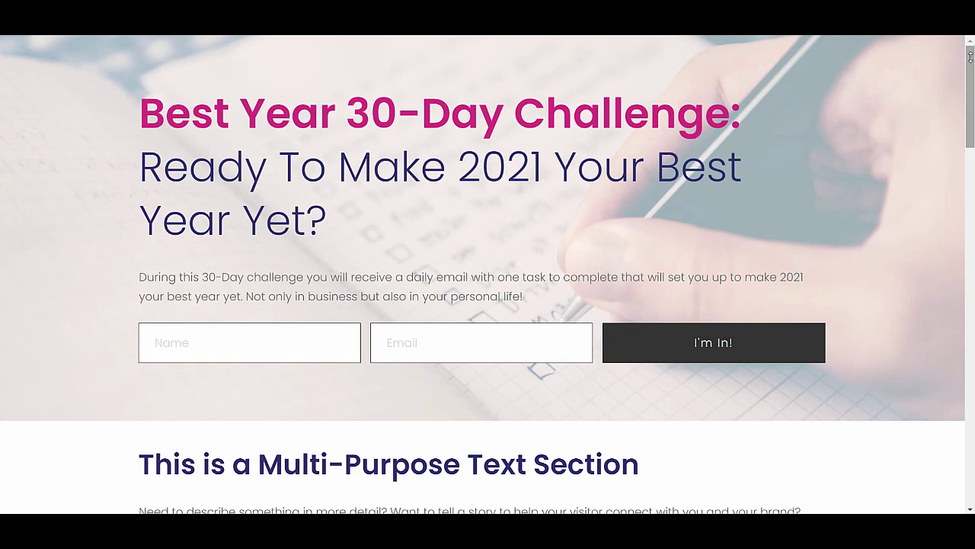
Step: Review the live landing and confirmation pages, checking the first-name greeting
left_click_drag(971, 56, 932, 51)
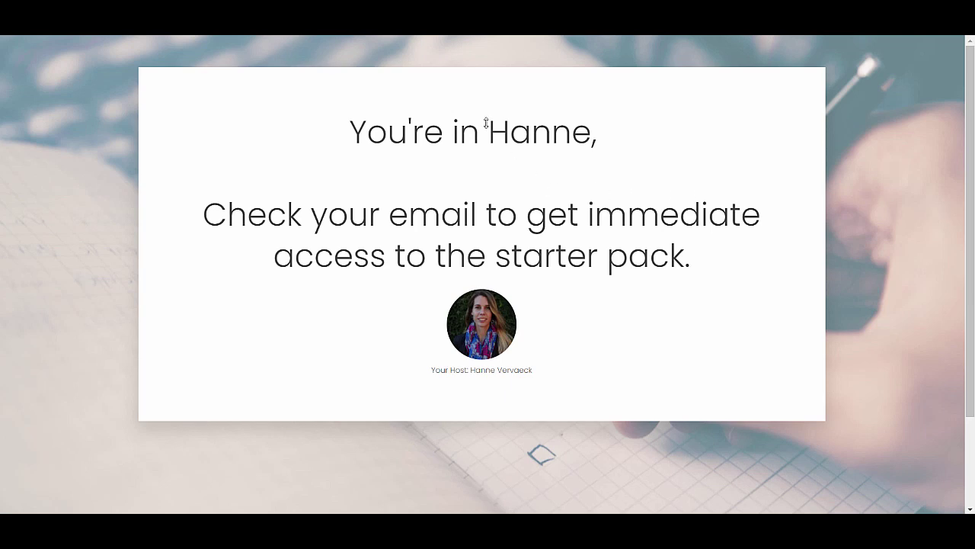
left_click_drag(488, 131, 601, 134)
left_click(680, 149)
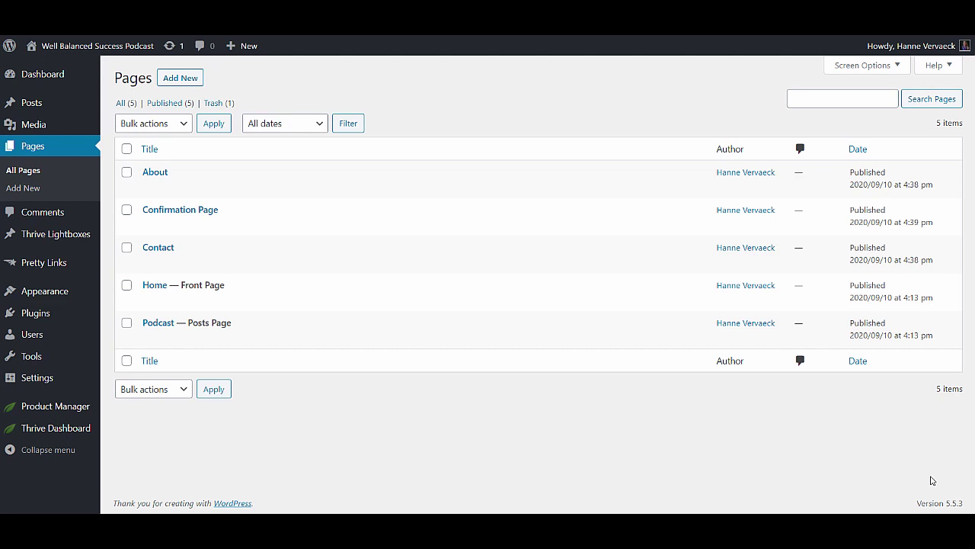
Step: Add a new page titled 'Best Year Challenge' and edit it in Thrive Architect
left_click(168, 77)
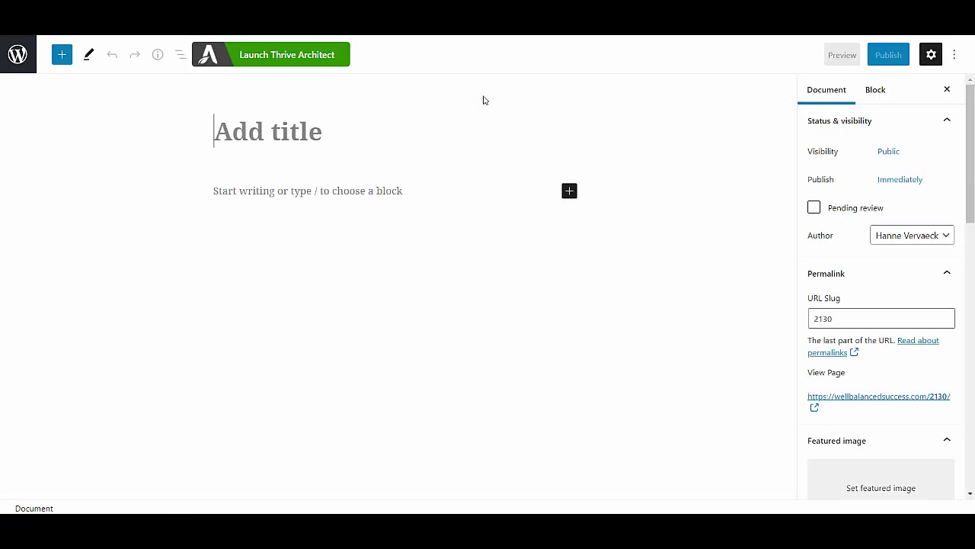
type("Best Year Challenge")
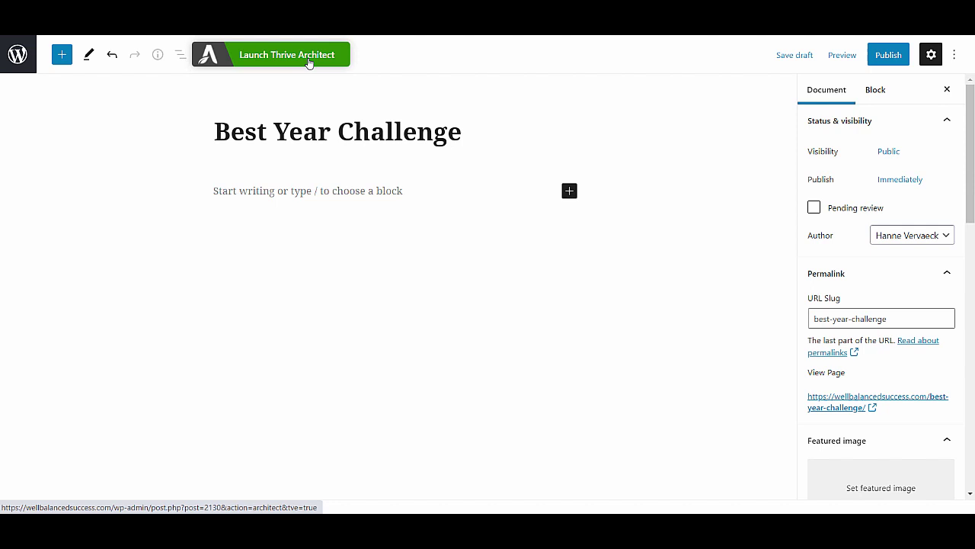
left_click(309, 61)
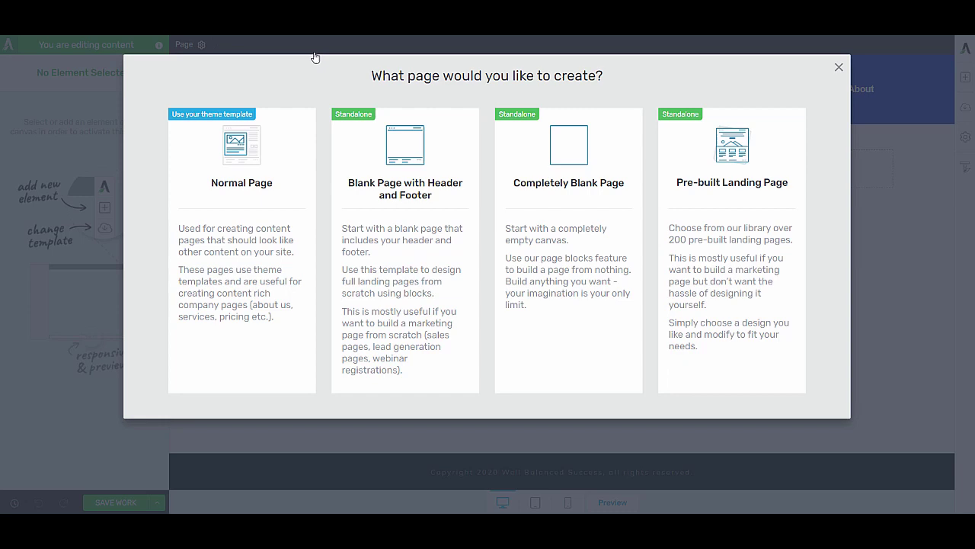
Step: Choose a pre-built landing page and open the Bright Smart template set
left_click(739, 210)
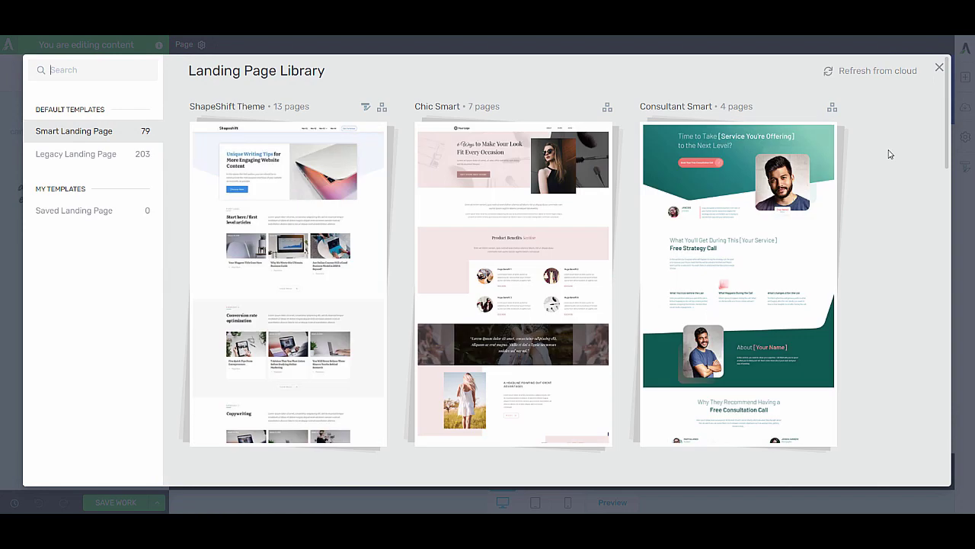
scroll(890, 154, "down", 3)
scroll(889, 154, "down", 3)
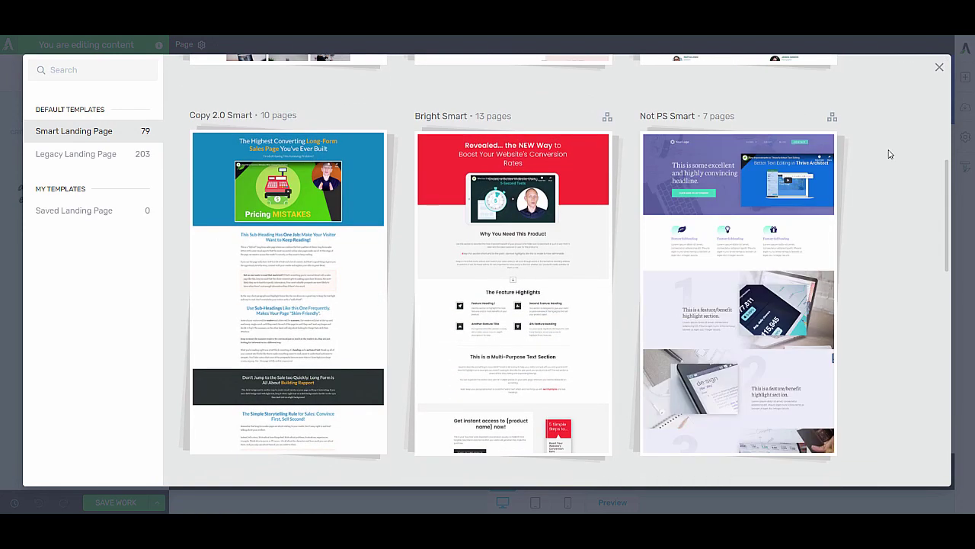
scroll(888, 154, "up", 3)
scroll(889, 154, "down", 4)
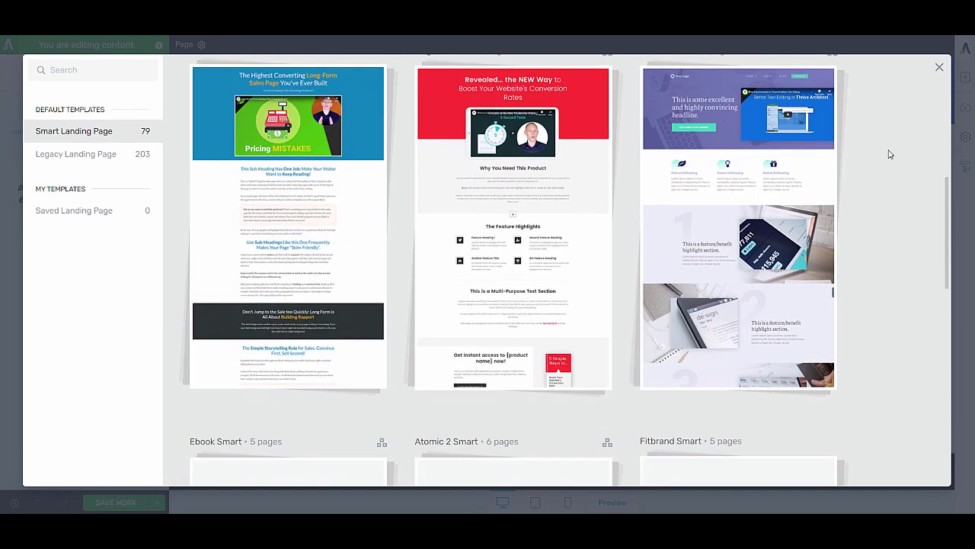
scroll(889, 154, "down", 2)
scroll(889, 154, "down", 2)
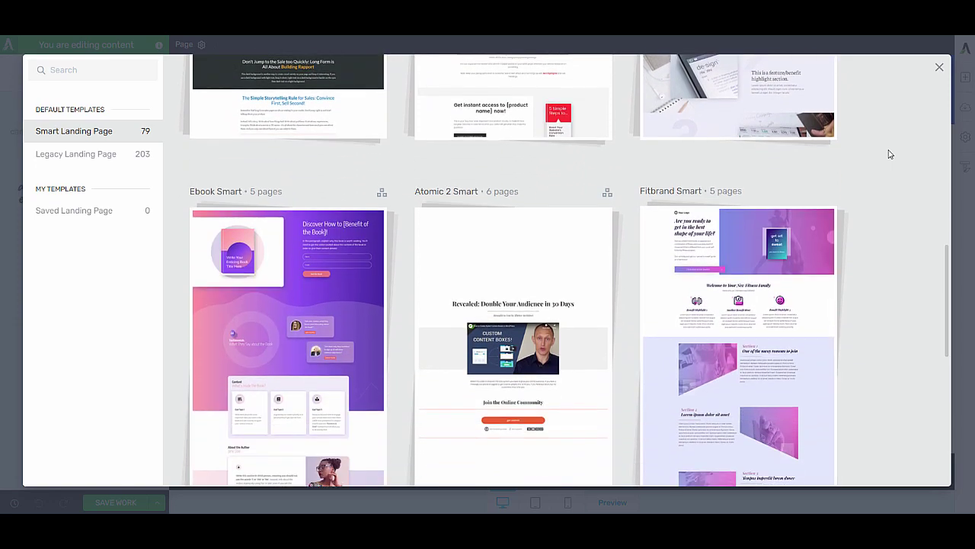
scroll(889, 154, "up", 5)
scroll(888, 154, "down", 2)
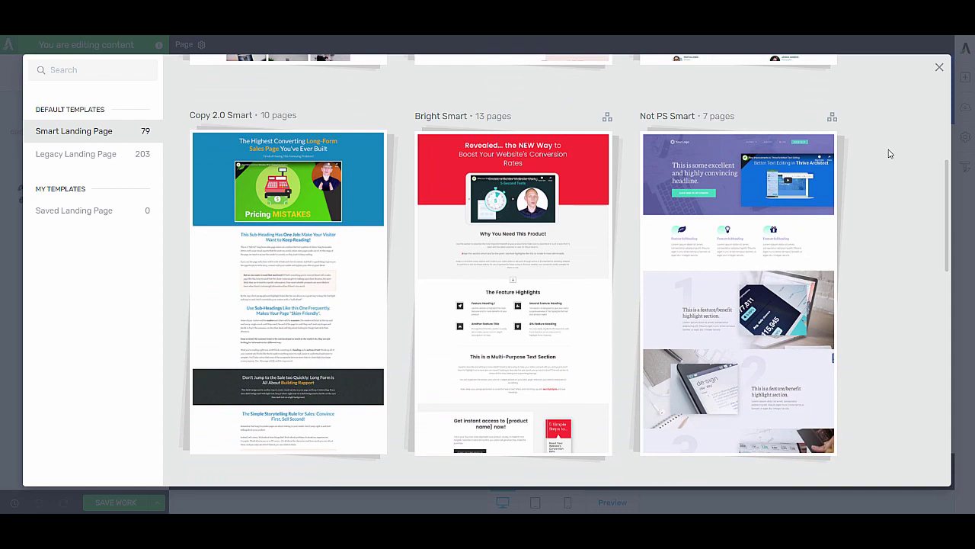
scroll(889, 154, "up", 5)
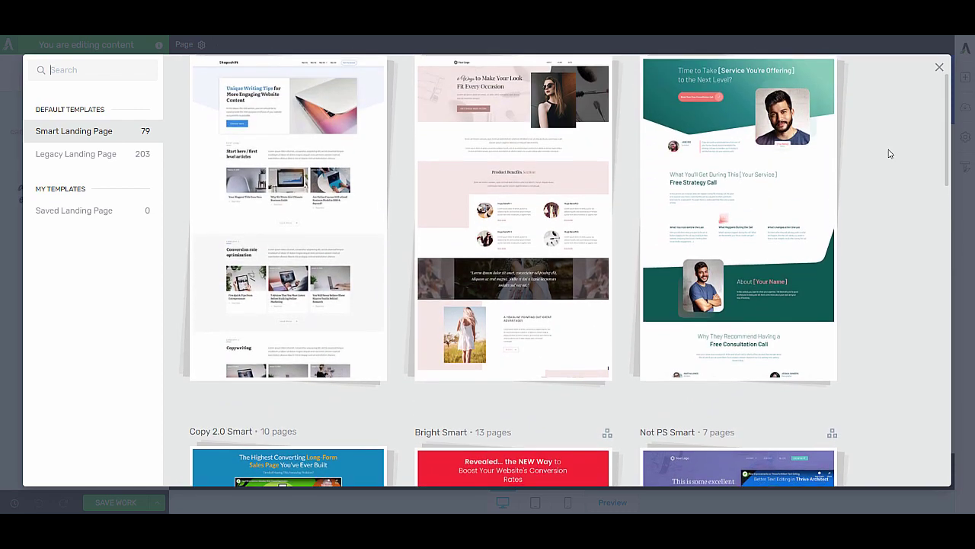
scroll(888, 154, "down", 4)
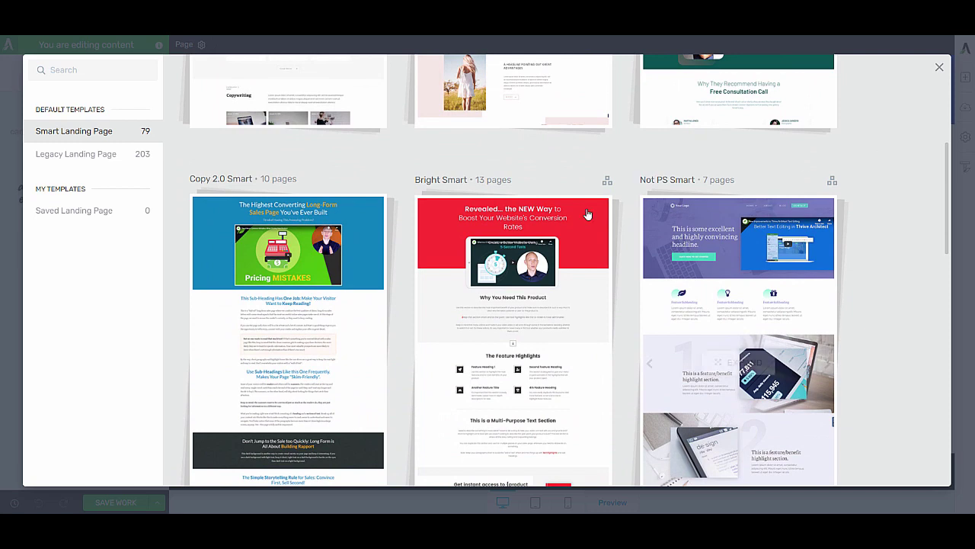
mouse_move(541, 227)
left_click(589, 230)
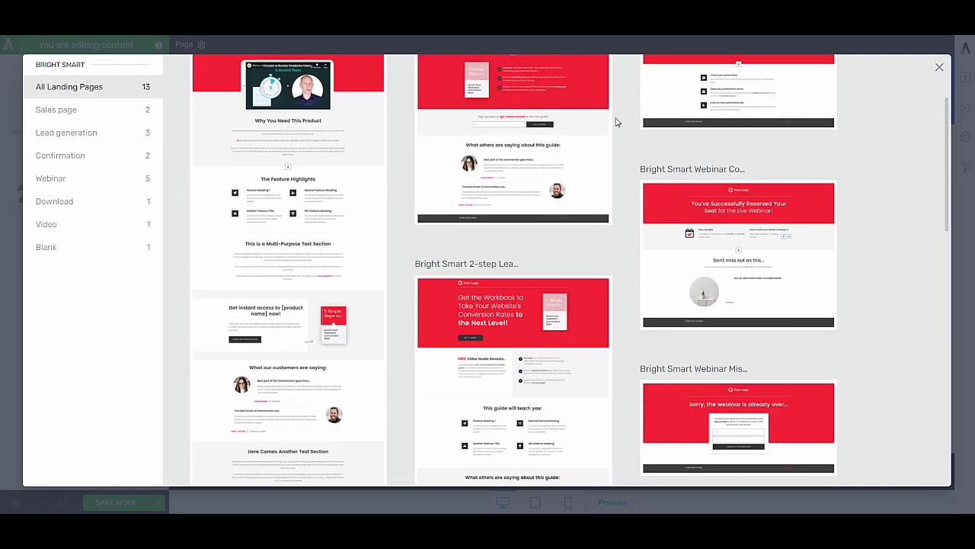
Step: Apply the Bright Smart Blank Page template to the page
scroll(618, 122, "up", 2)
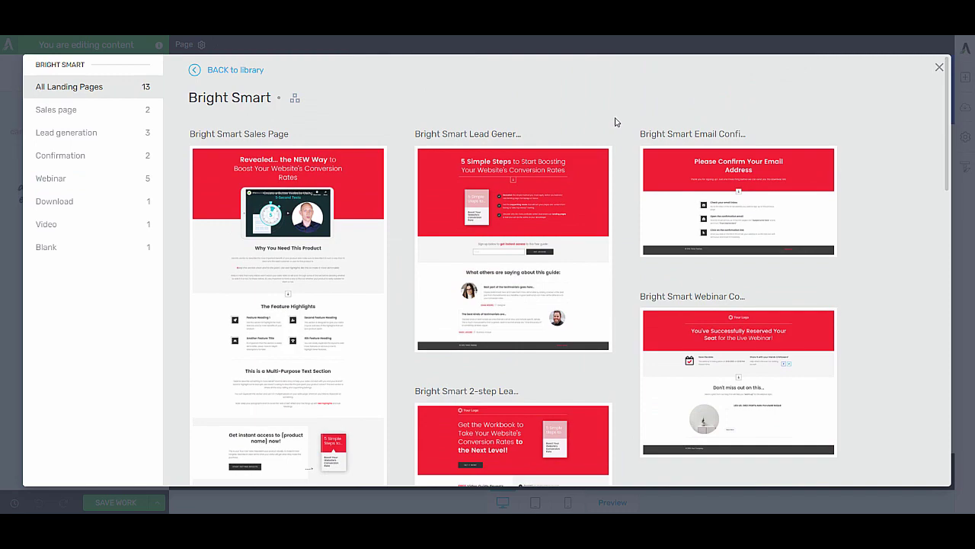
scroll(616, 122, "down", 7)
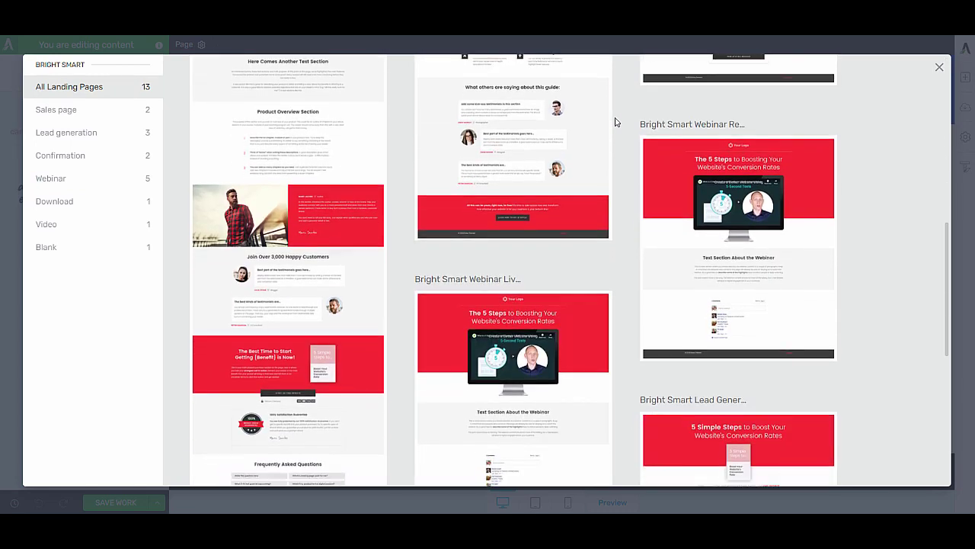
scroll(615, 122, "down", 7)
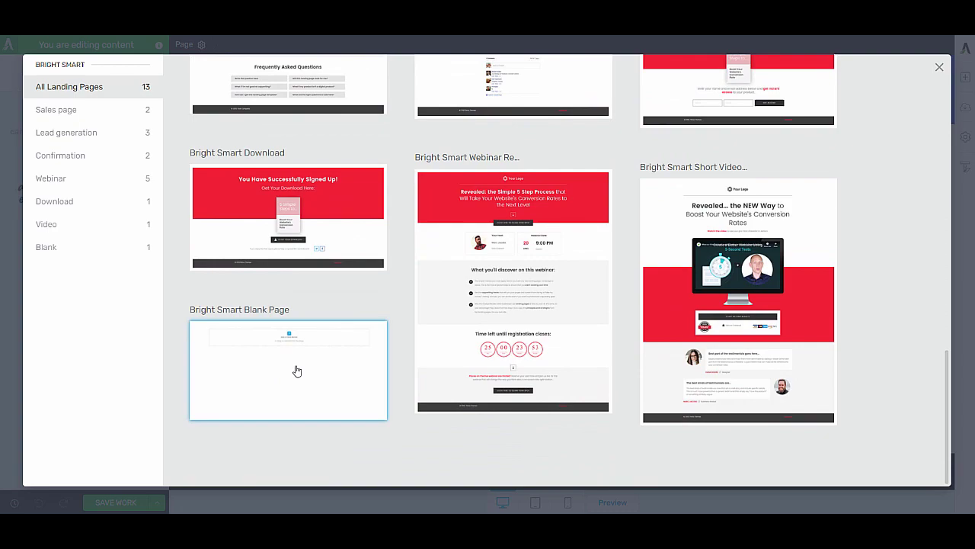
left_click(298, 371)
left_click(907, 471)
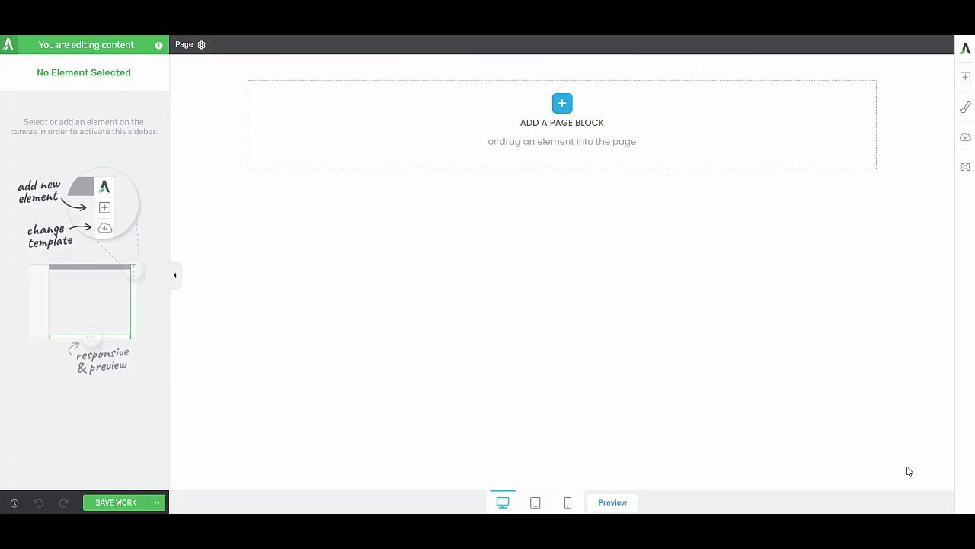
Step: Insert the Revealed headline hero block and a name-and-email lead generation block
left_click(561, 103)
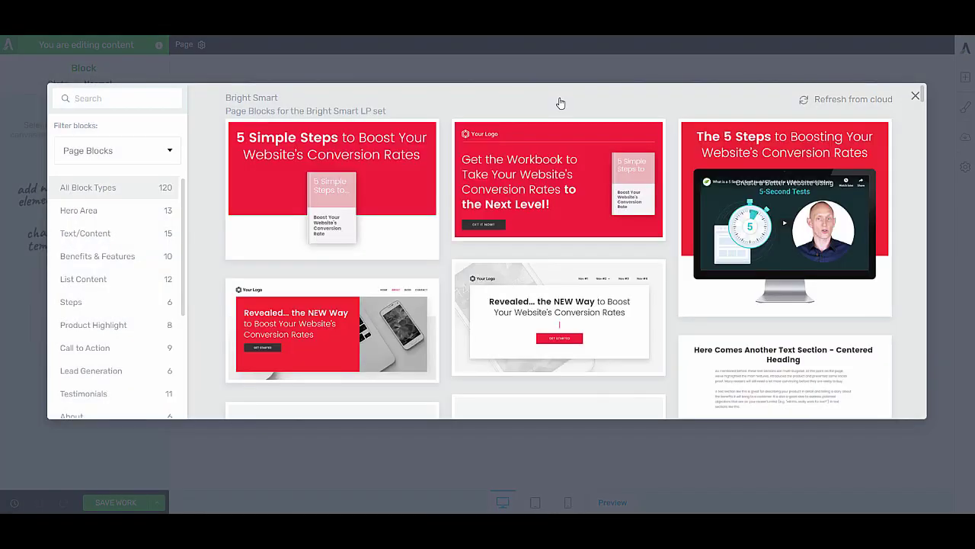
left_click(118, 219)
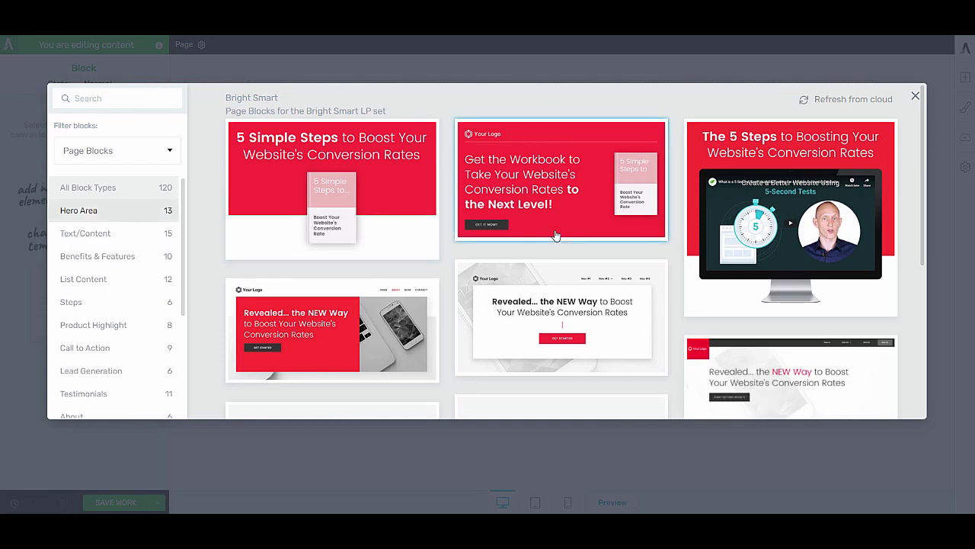
scroll(556, 234, "down", 2)
scroll(556, 234, "down", 4)
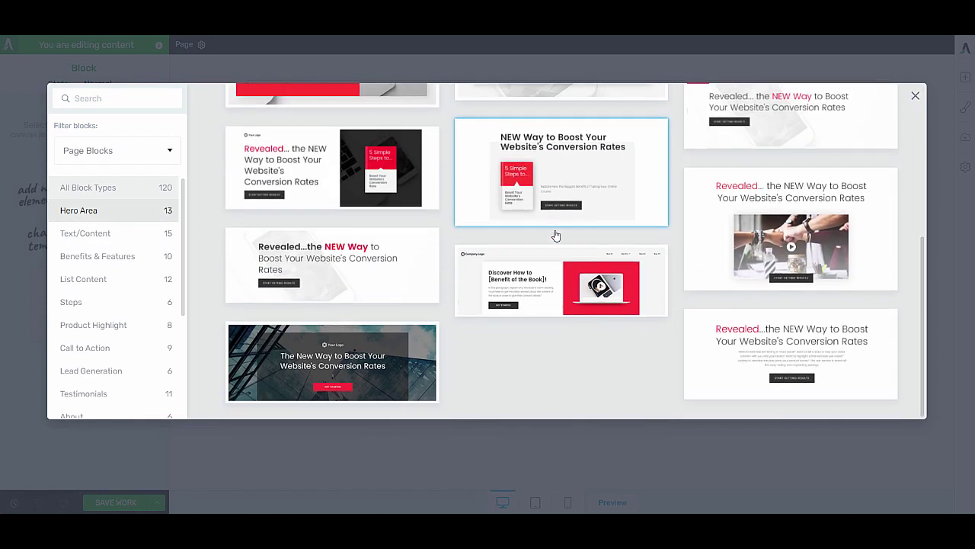
left_click(387, 283)
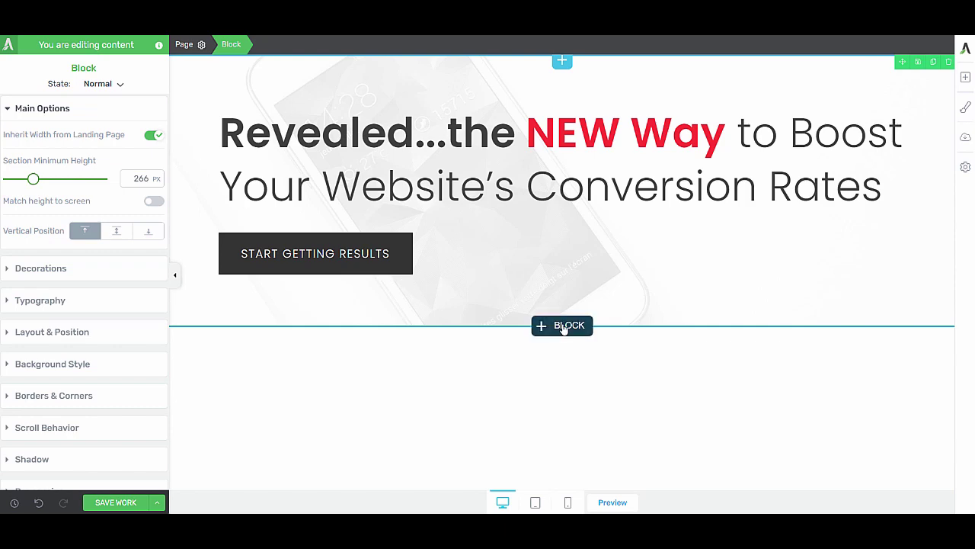
left_click(563, 326)
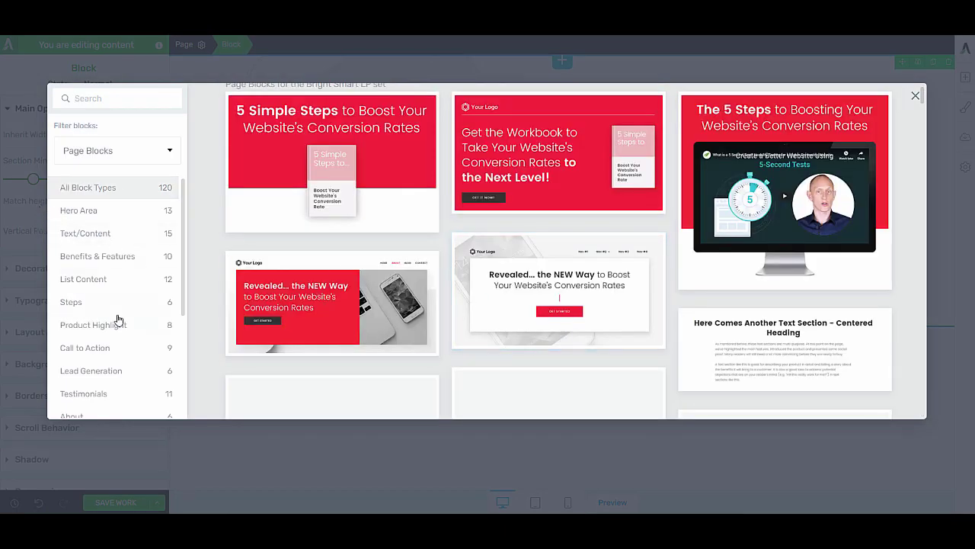
left_click(118, 370)
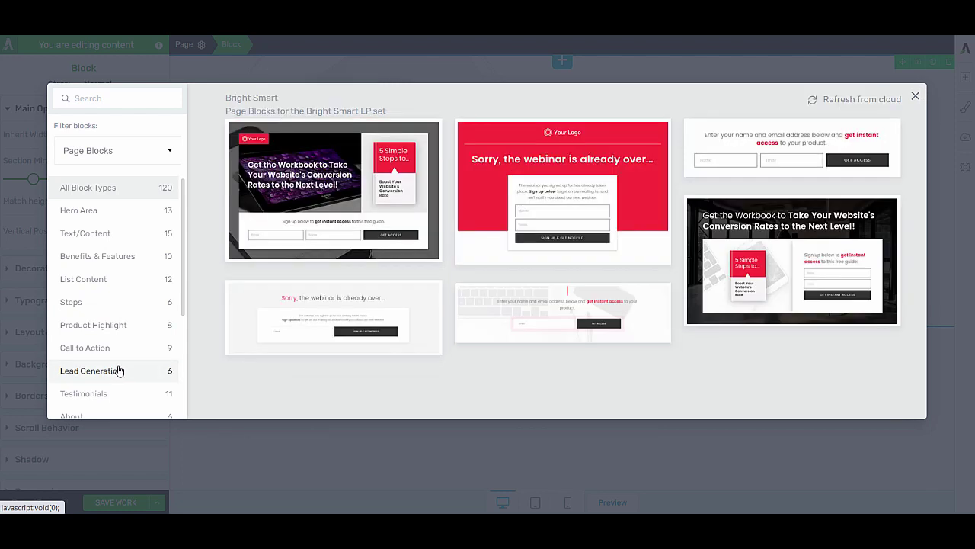
left_click(724, 144)
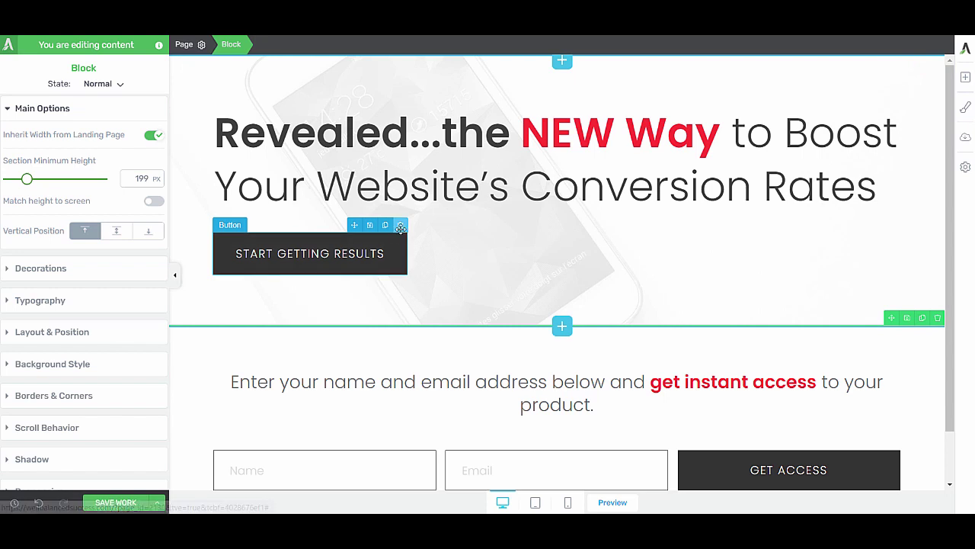
Step: Delete the hero button, move the signup form under the headline, and remove the leftover section
left_click(405, 224)
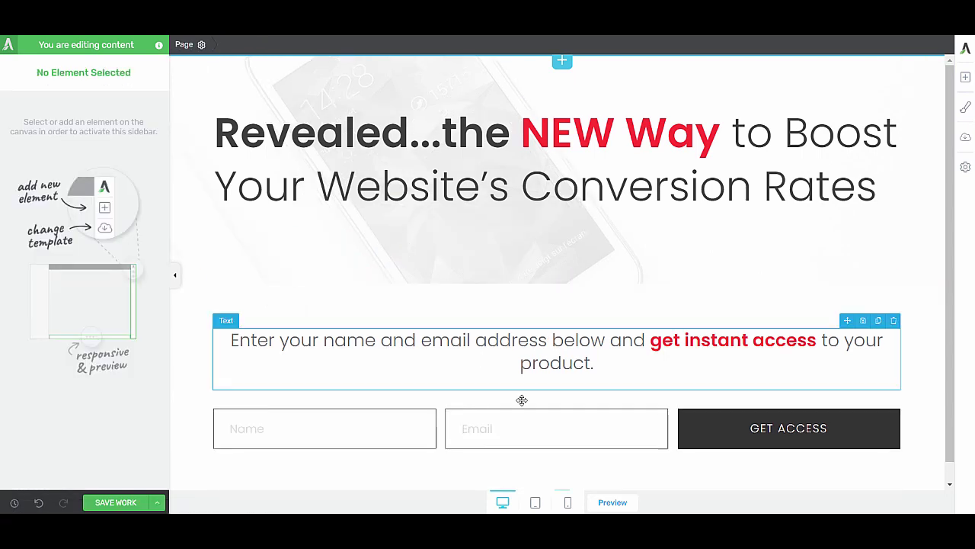
left_click(439, 418)
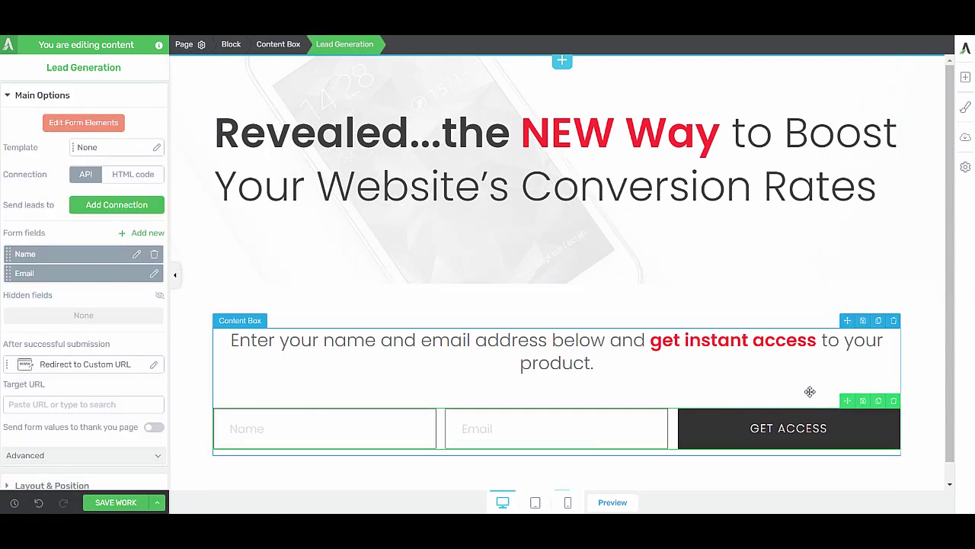
left_click_drag(847, 400, 507, 196)
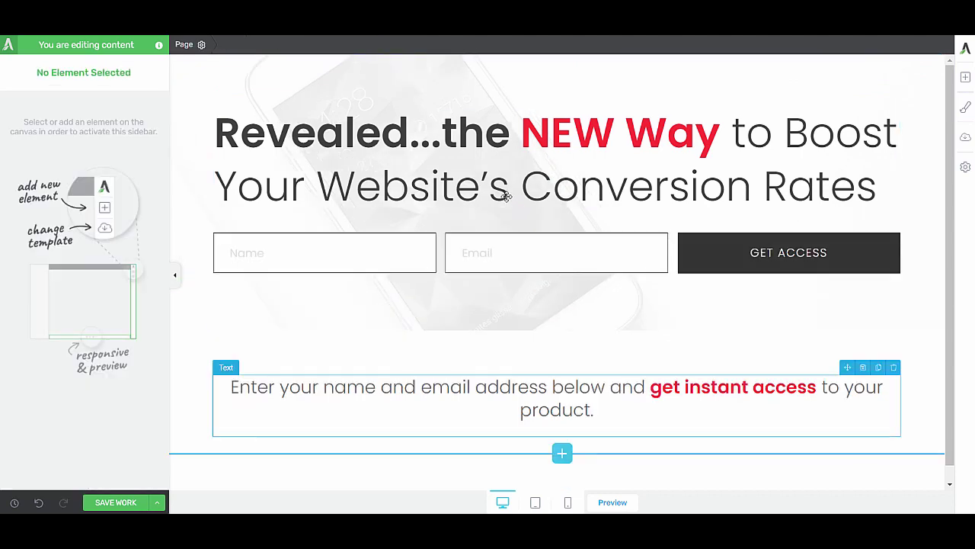
left_click(557, 347)
left_click(938, 323)
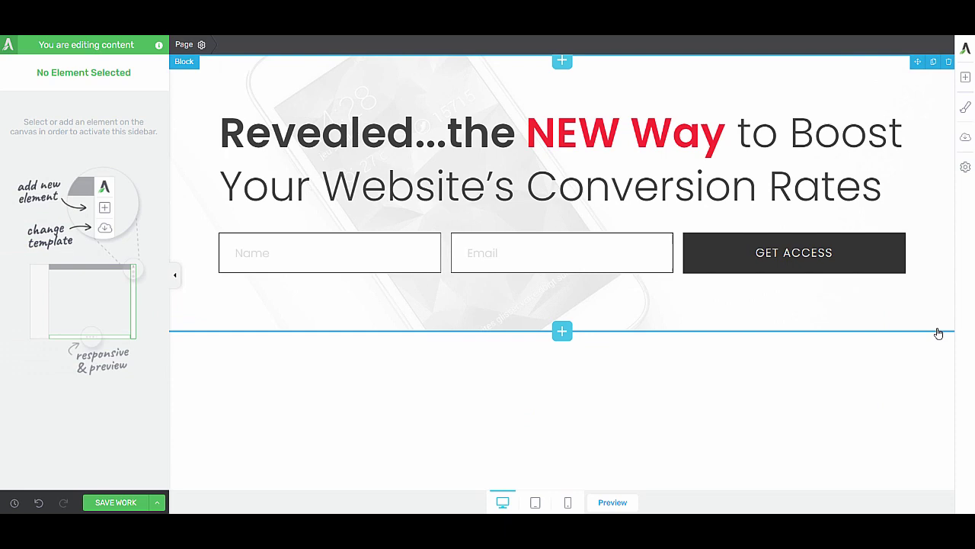
Step: Insert a multi-purpose text/content section below the hero
left_click(562, 333)
left_click(112, 236)
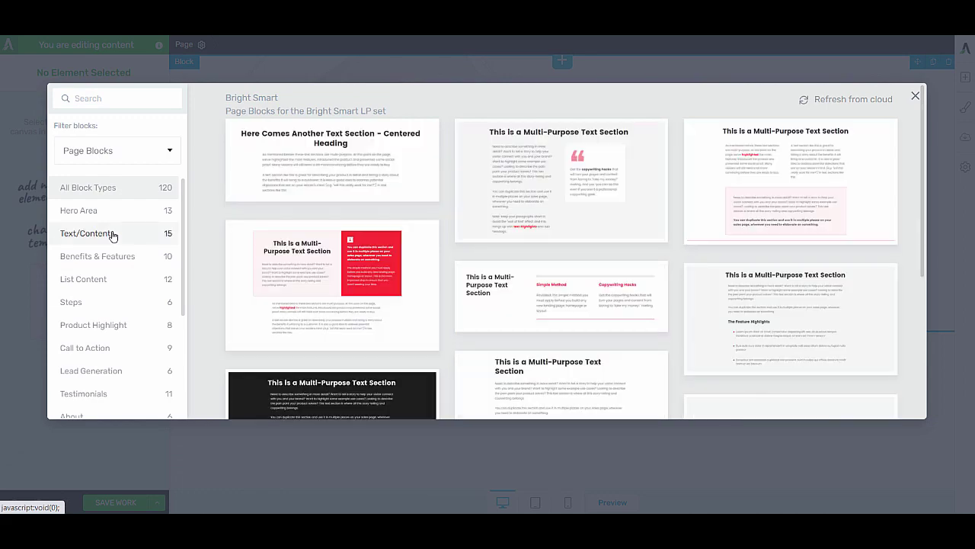
scroll(599, 233, "down", 2)
scroll(597, 233, "down", 2)
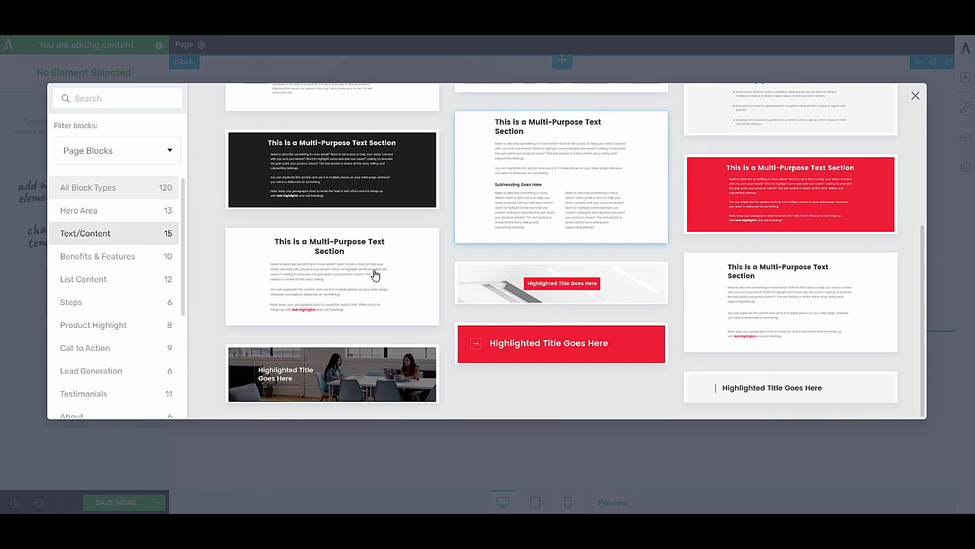
left_click(374, 275)
Step: Add the 'Our Best Features' list content section
left_click(563, 484)
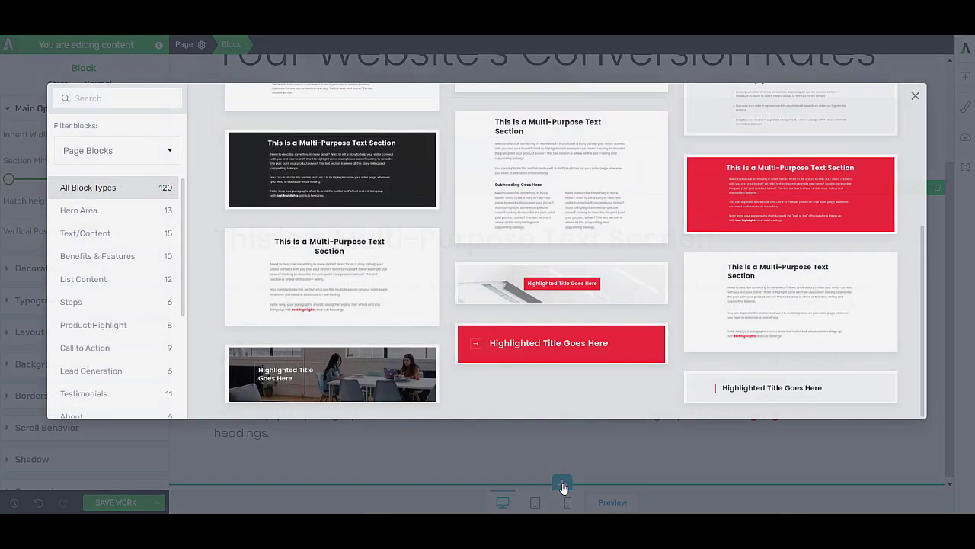
left_click(103, 259)
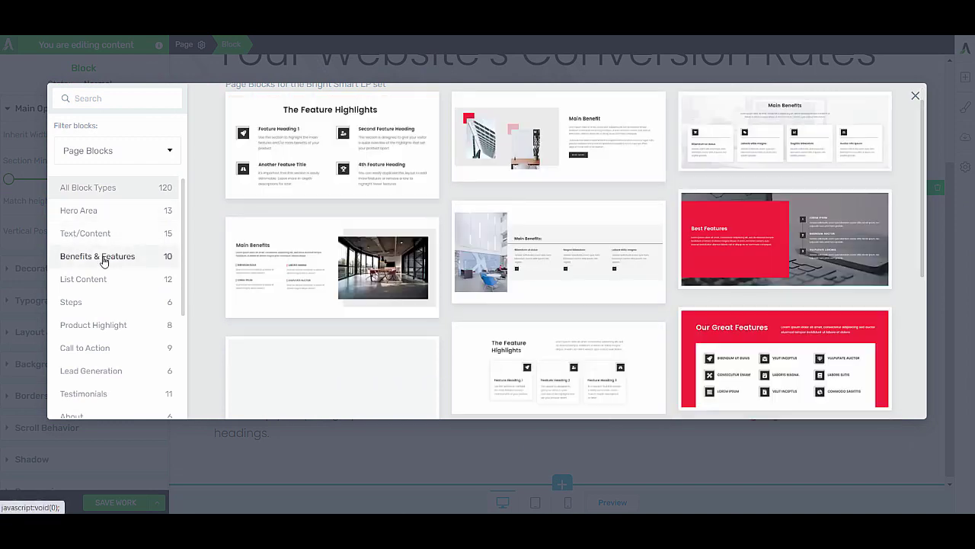
scroll(541, 196, "down", 3)
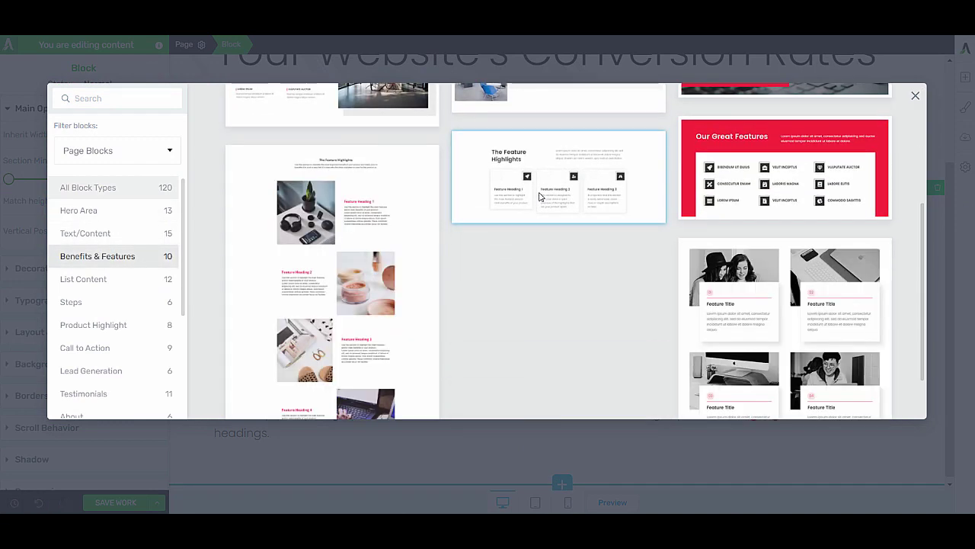
scroll(541, 197, "down", 1)
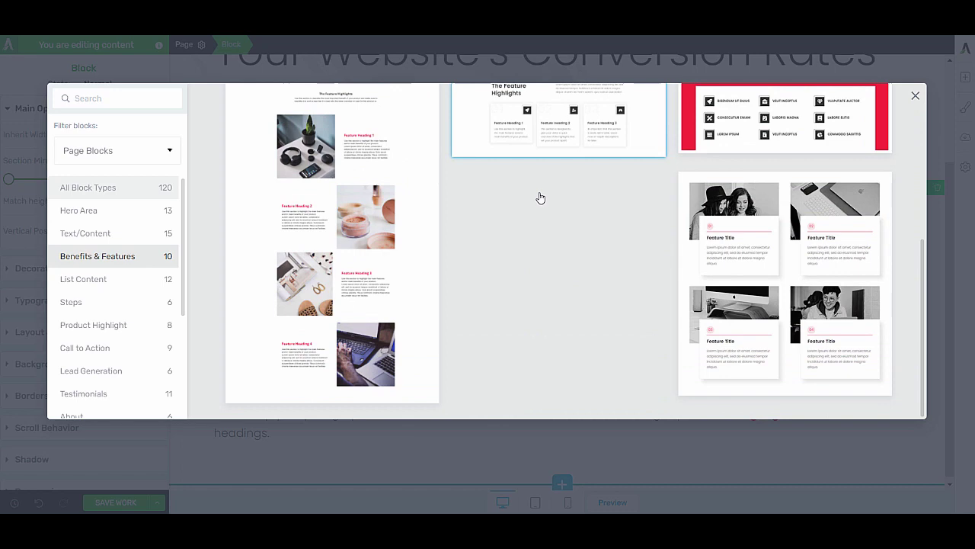
scroll(537, 197, "up", 4)
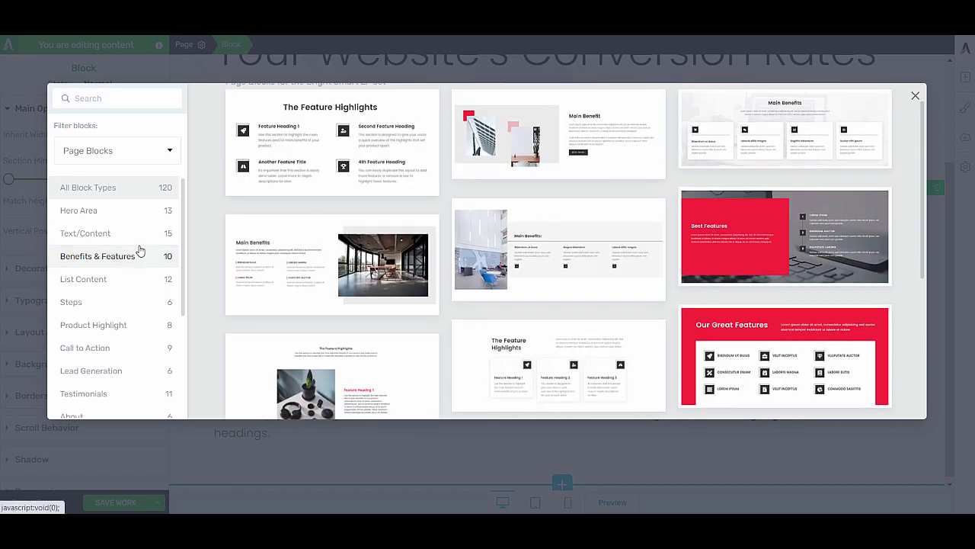
left_click(115, 284)
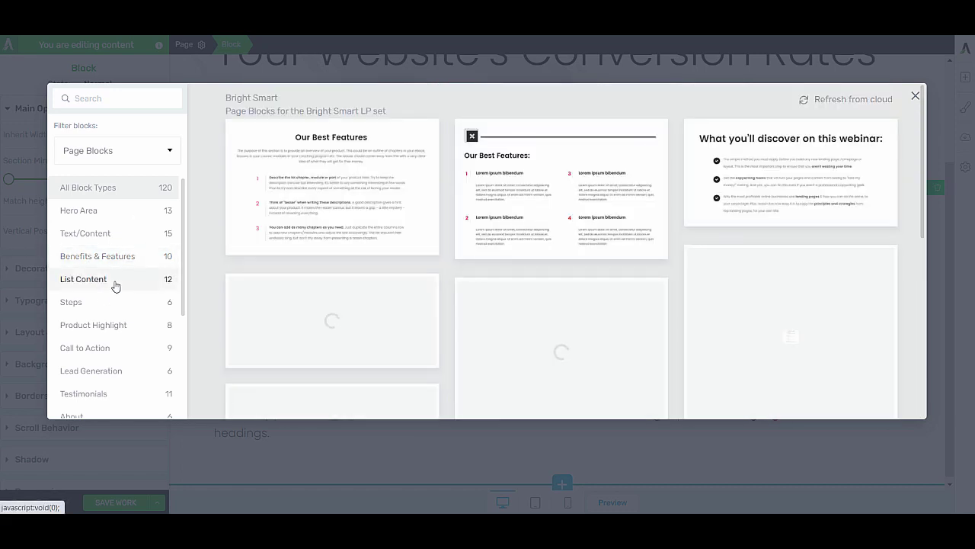
scroll(562, 190, "down", 1)
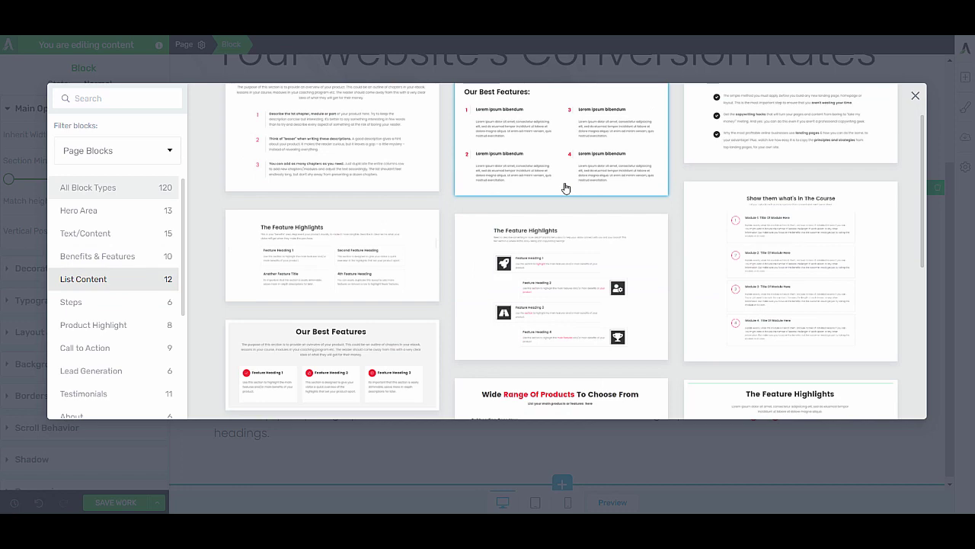
left_click(387, 337)
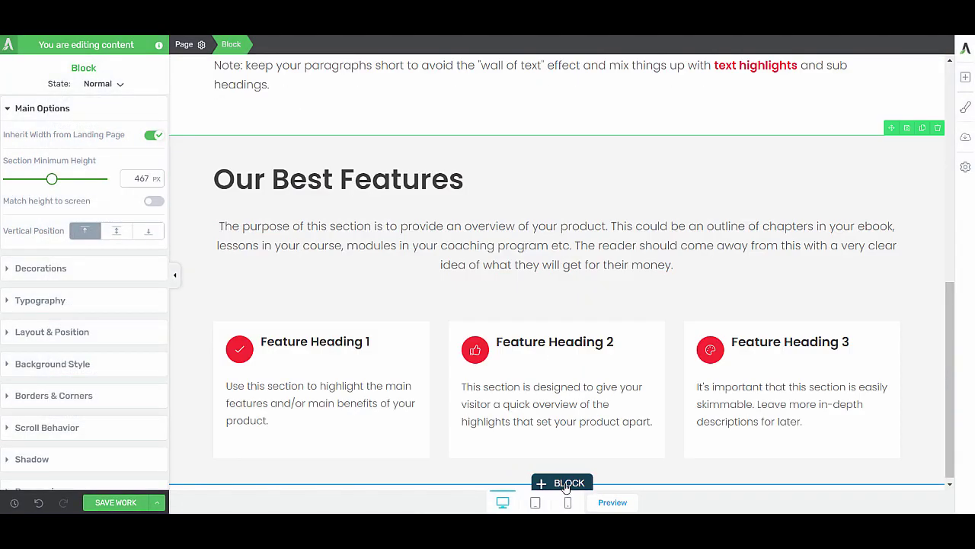
Step: Add the 'Join Over 3,000 Happy Customers' testimonials section
left_click(563, 484)
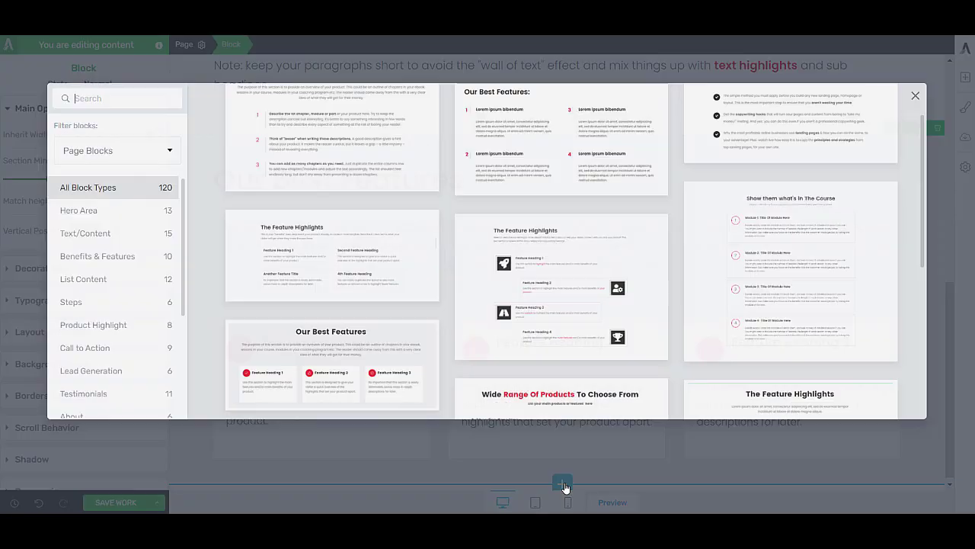
left_click(91, 399)
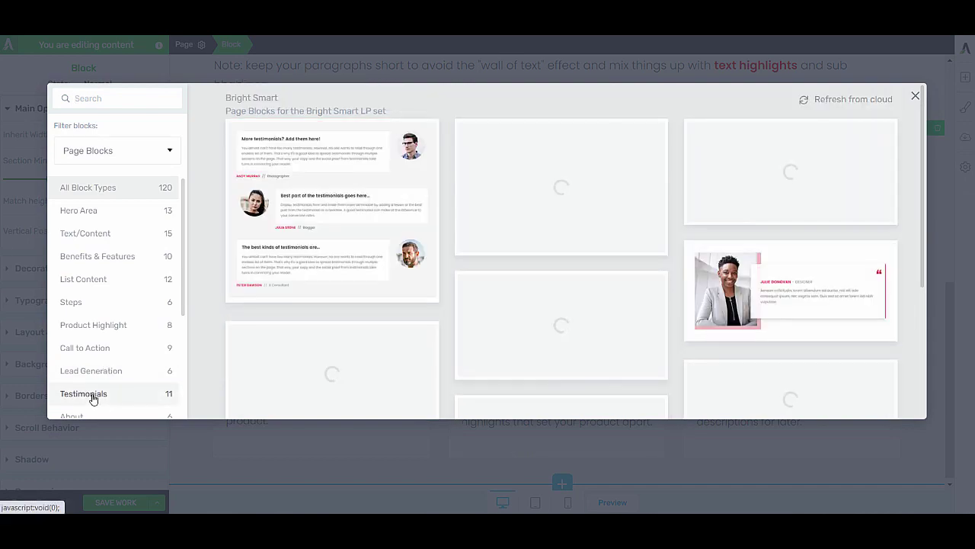
left_click(275, 191)
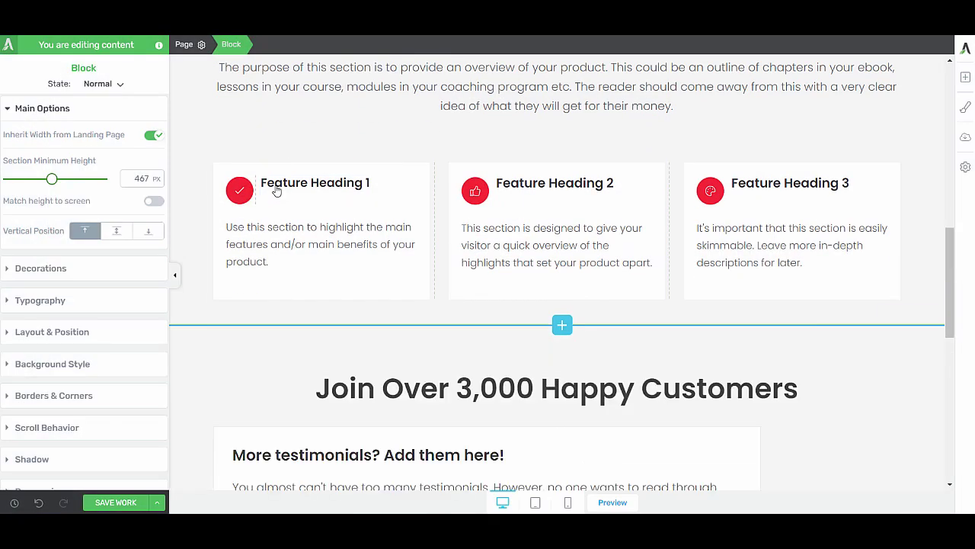
scroll(535, 182, "down", 5)
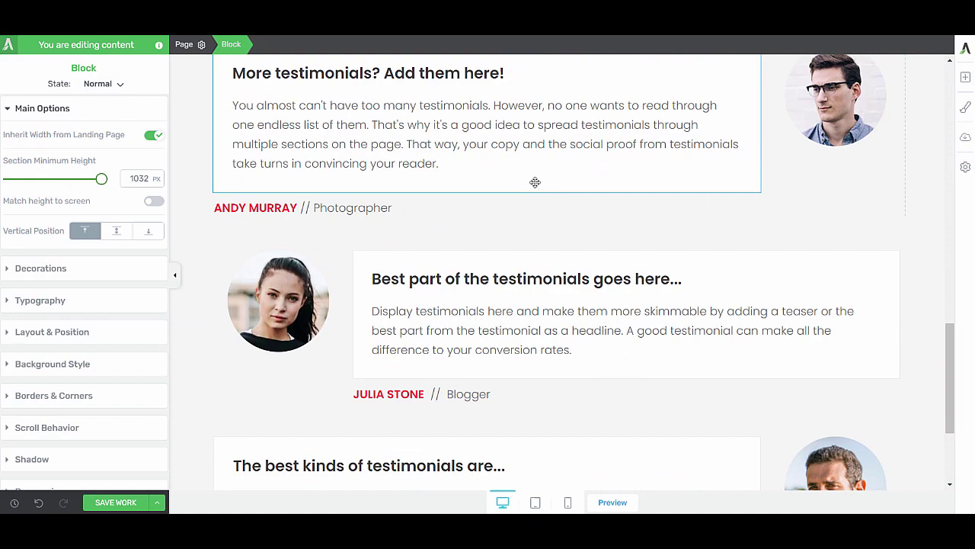
scroll(535, 183, "down", 2)
Step: Add the 'Frequently Asked Questions' FAQ section at the bottom
left_click(563, 481)
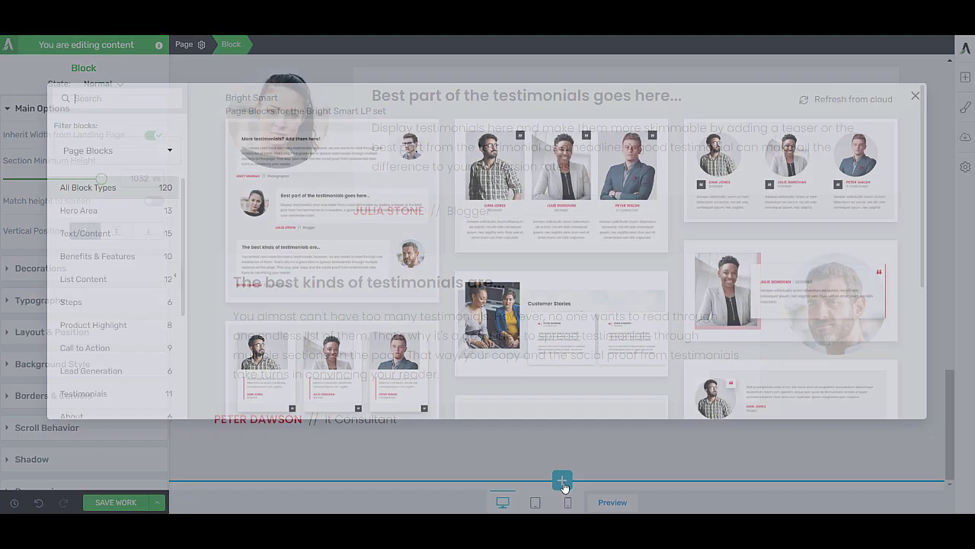
scroll(124, 307, "down", 3)
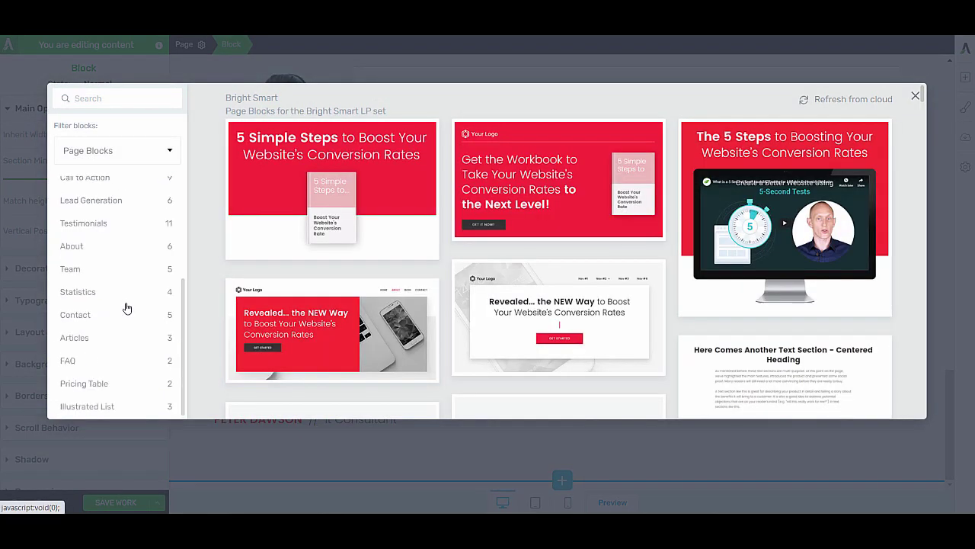
left_click(75, 362)
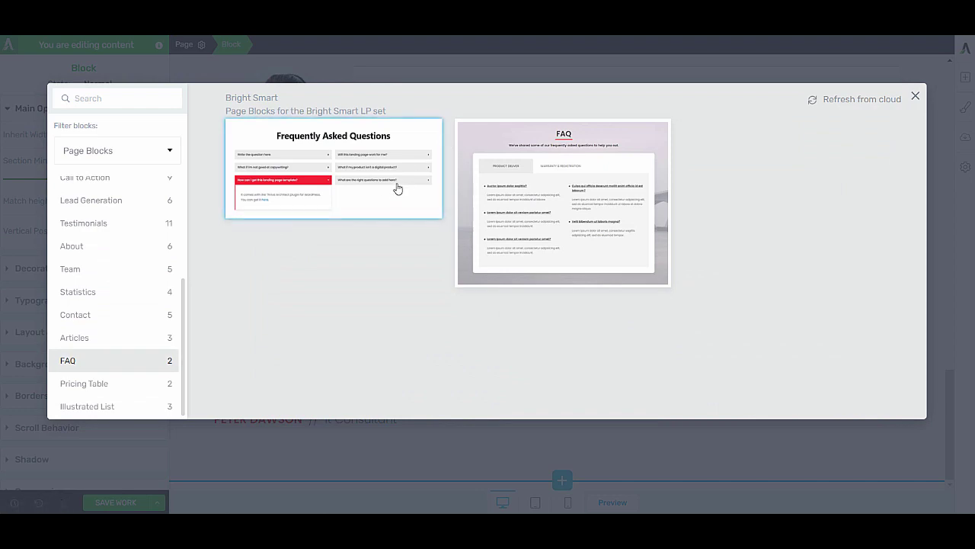
left_click(390, 195)
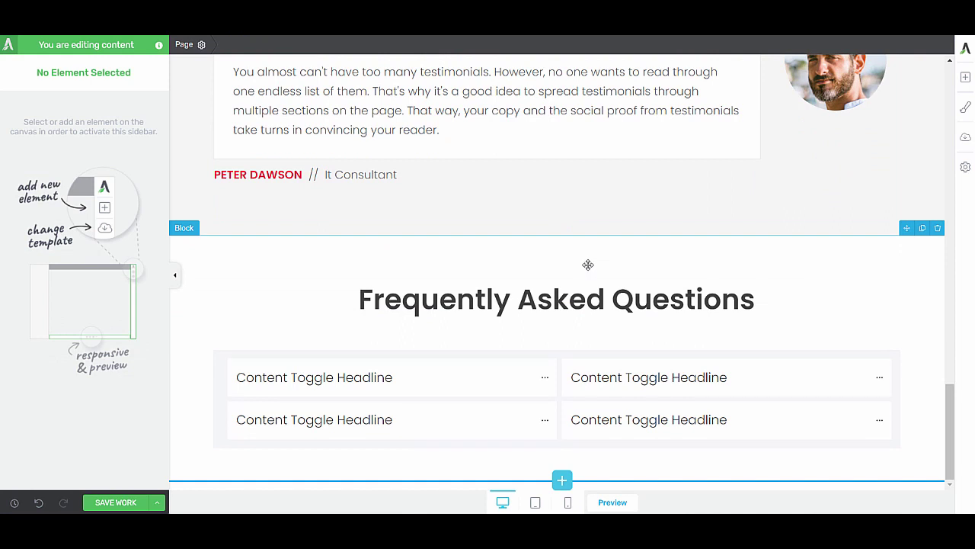
Step: Enable the footer in the page layout settings to show the dark copyright bar
left_click(195, 48)
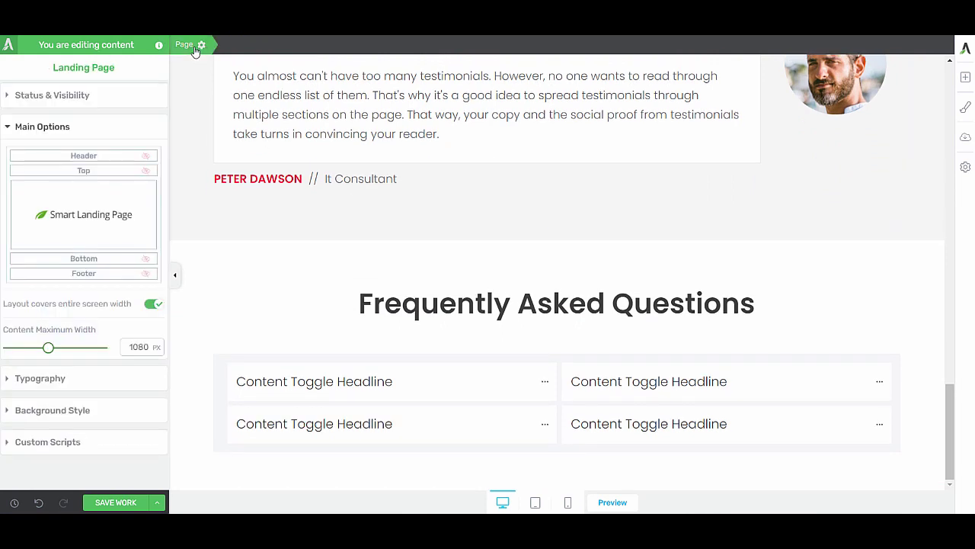
left_click(146, 276)
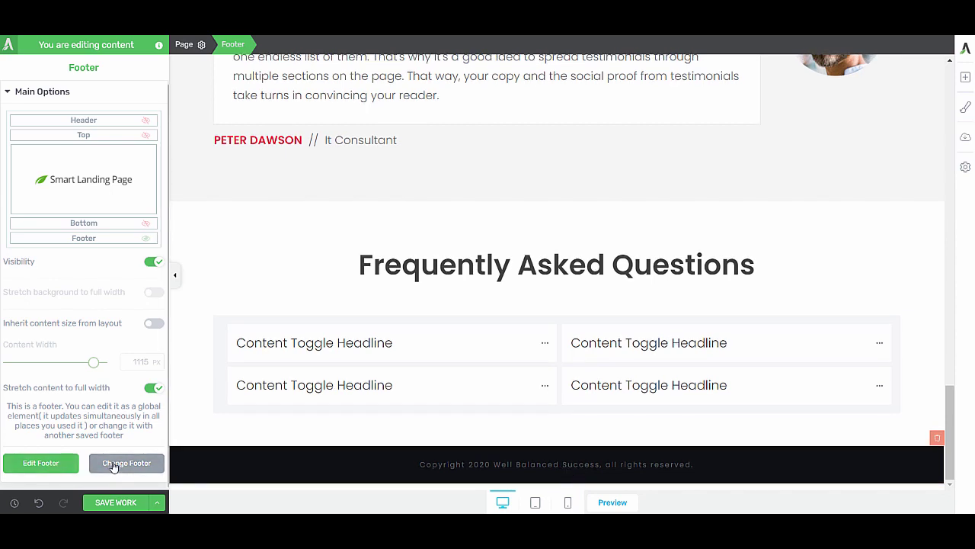
scroll(381, 340, "up", 20)
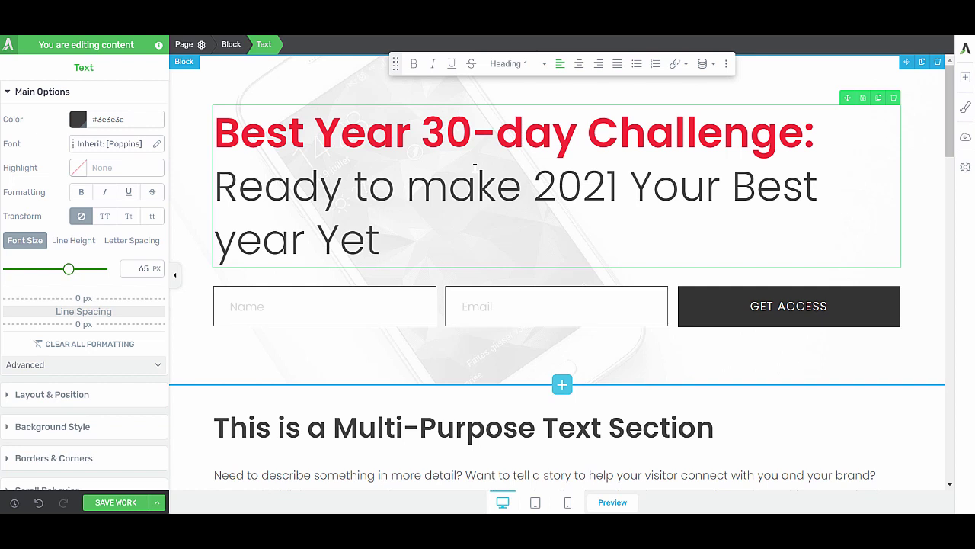
Step: Make the headline Title Case and add a paragraph below describing the daily challenge emails
left_click(129, 216)
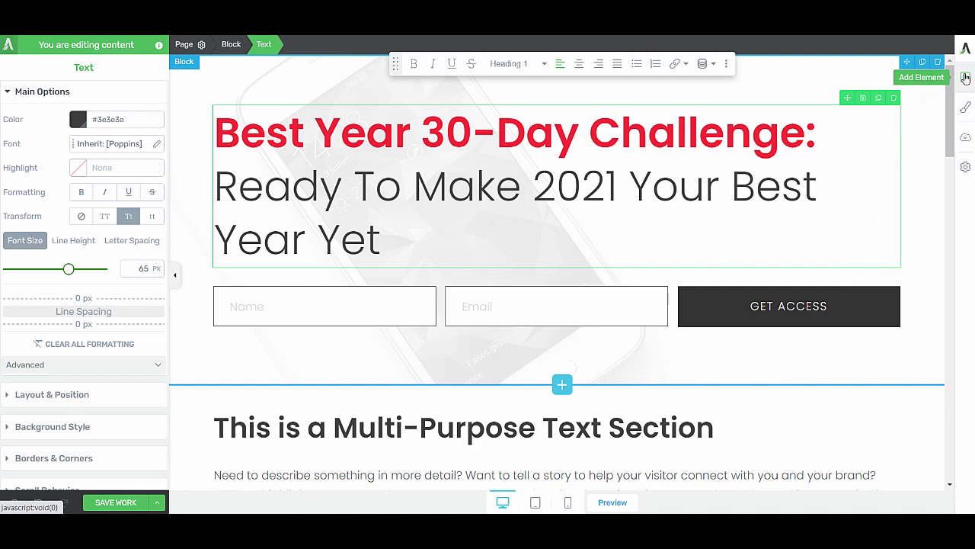
left_click(966, 77)
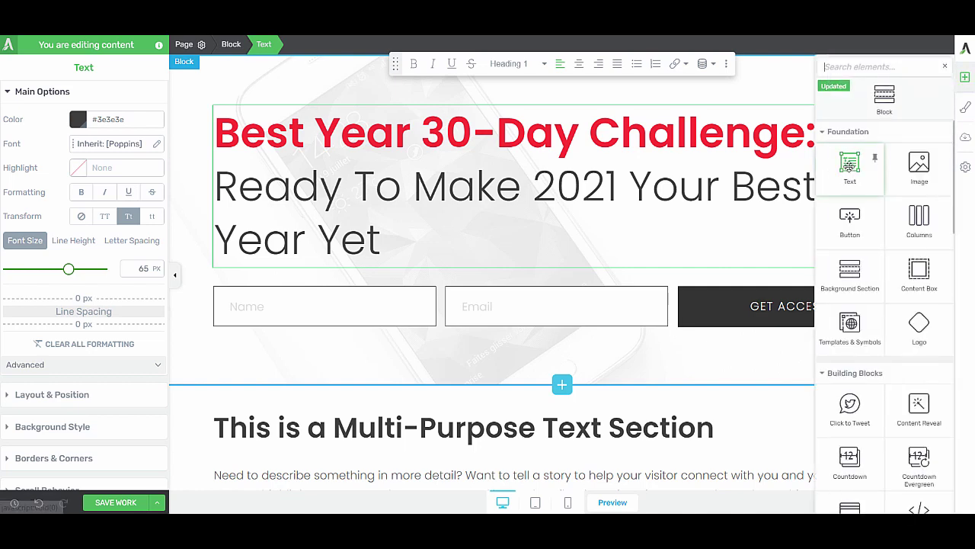
left_click_drag(850, 166, 392, 267)
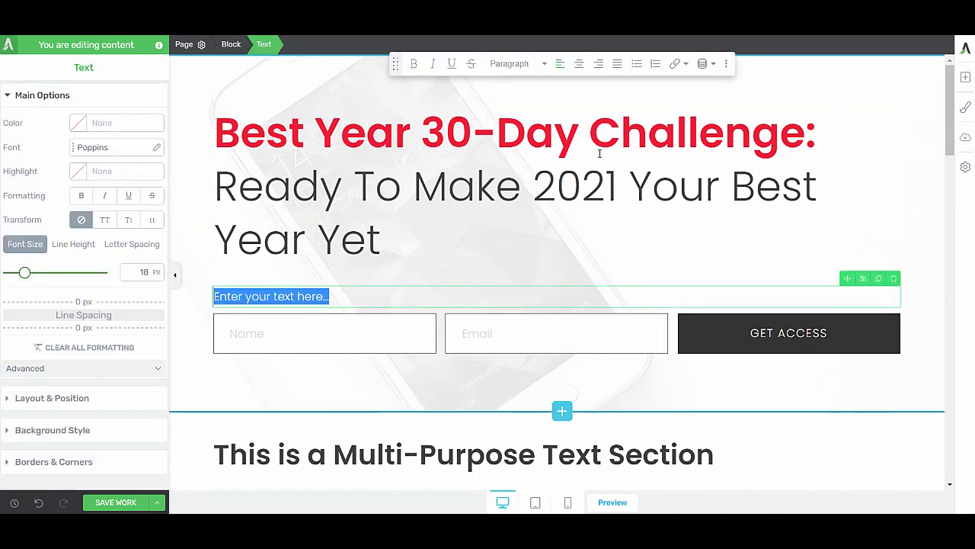
type("During this")
type("30-Day challenge you will receive a daily email with one task to complete that will set you up to make 2021 your best year yet. Not only in business but also in your personal life!")
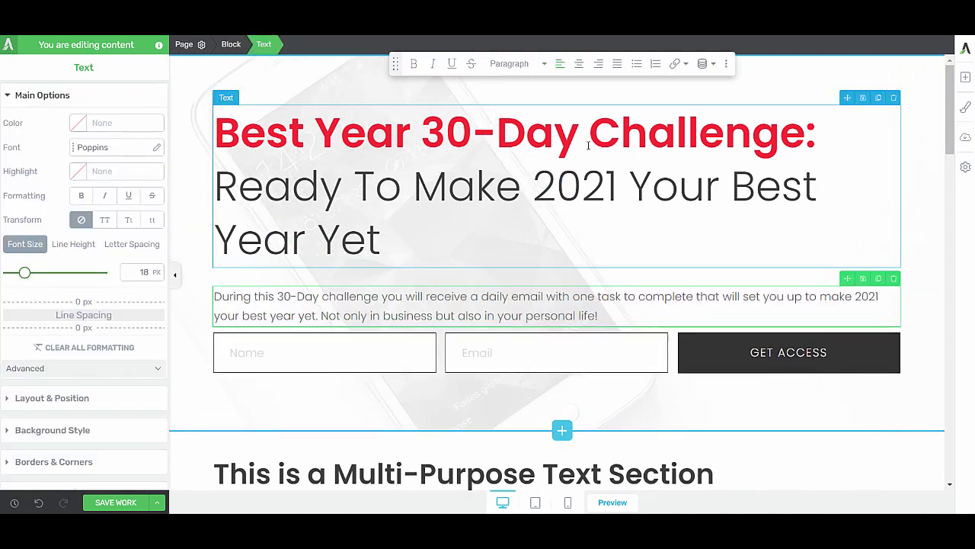
left_click(272, 83)
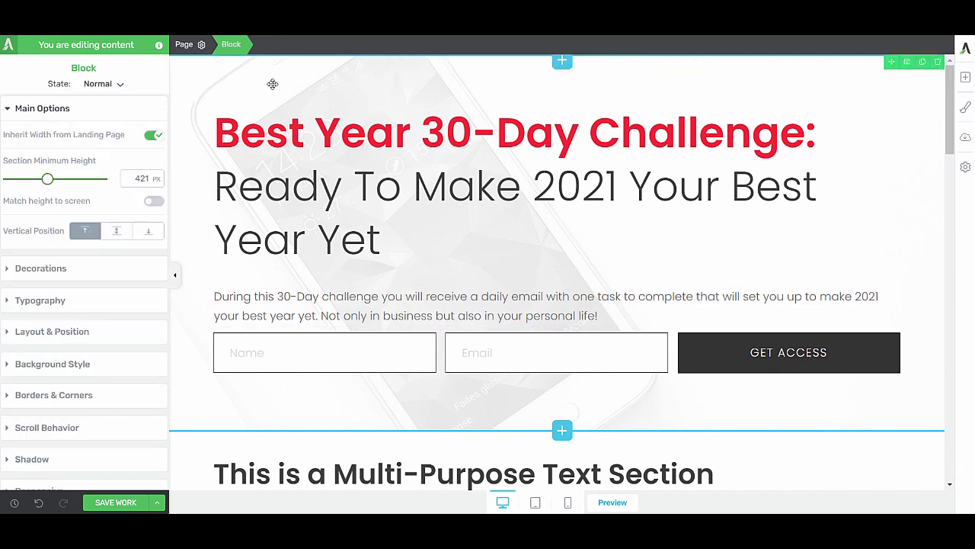
Step: Replace the hero background image with the uploaded notebook photo
left_click(50, 365)
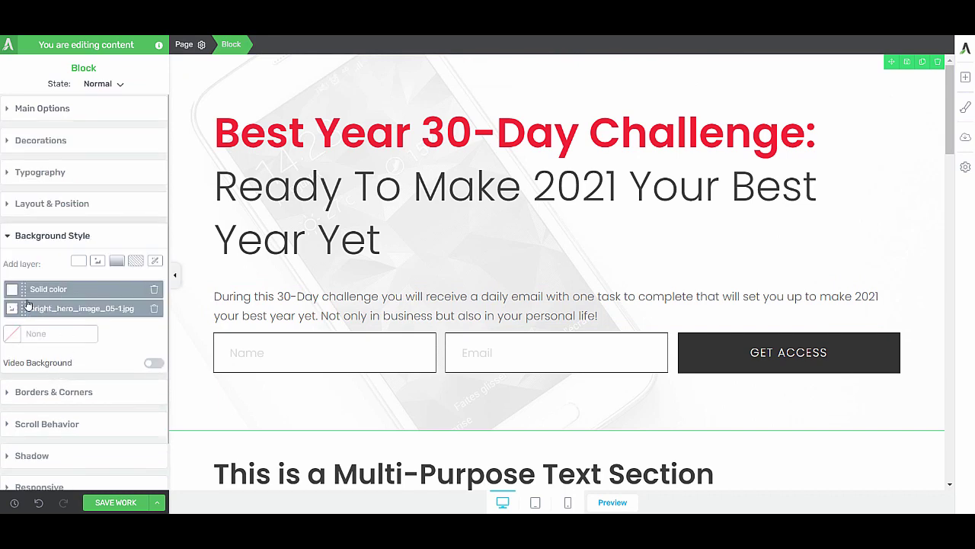
left_click(82, 308)
left_click(87, 331)
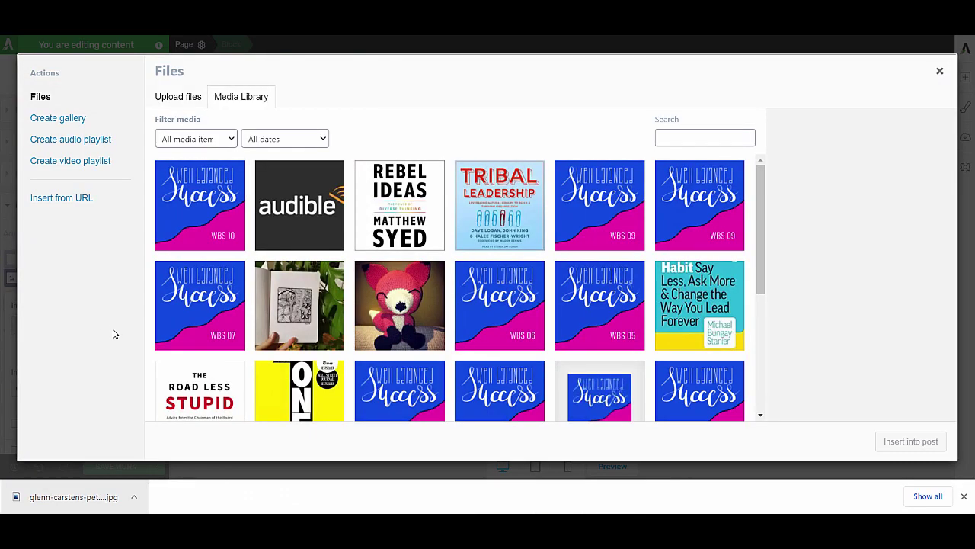
left_click_drag(72, 503, 333, 235)
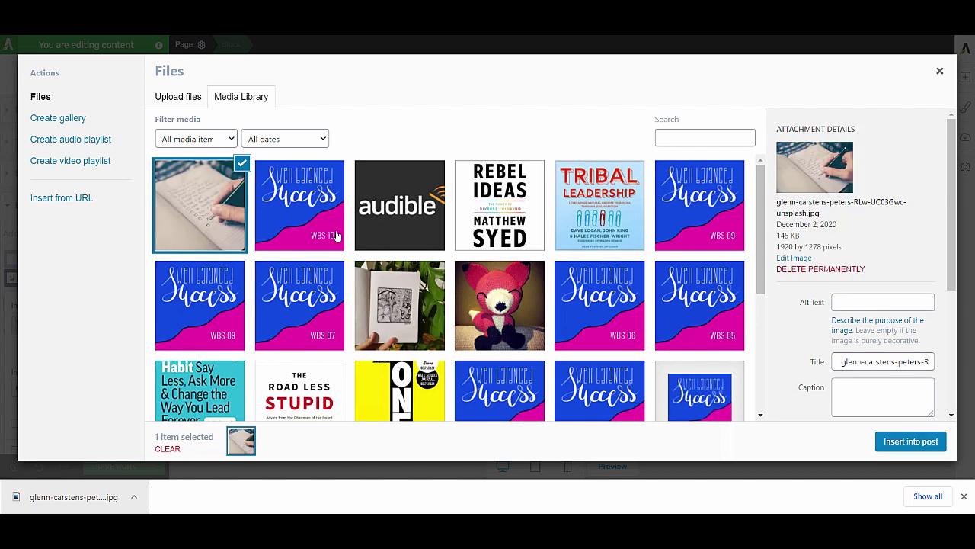
left_click(957, 217)
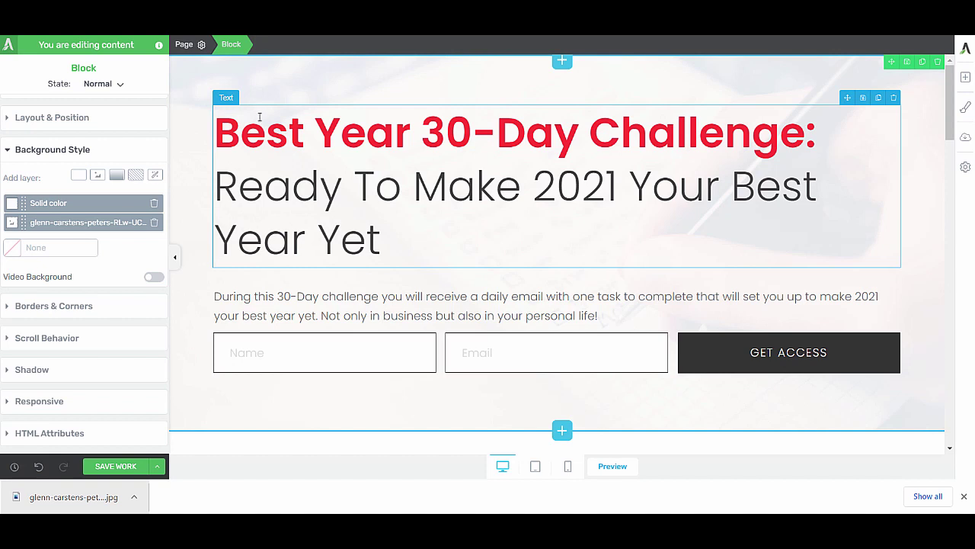
Step: Set the hero's white overlay colour layer to 61% opacity
left_click(57, 204)
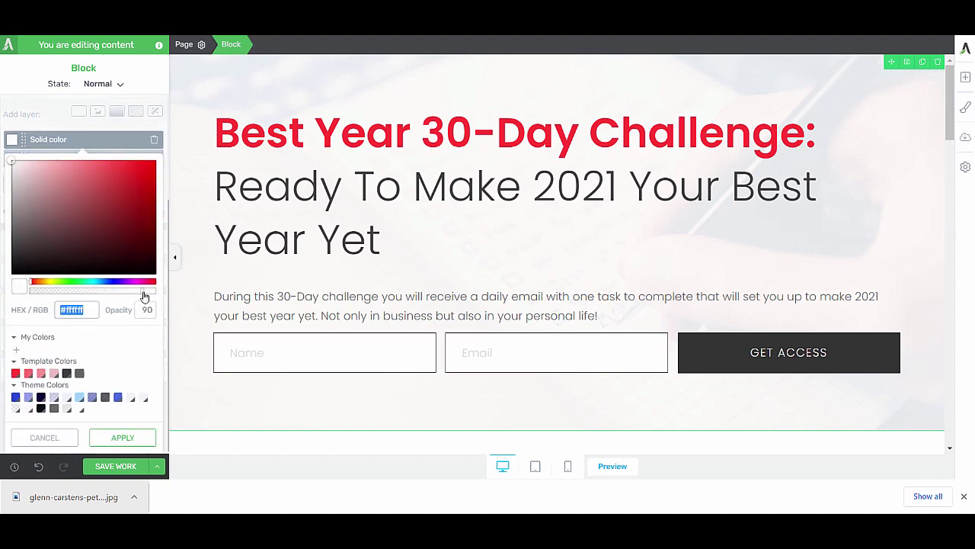
left_click_drag(144, 296, 107, 296)
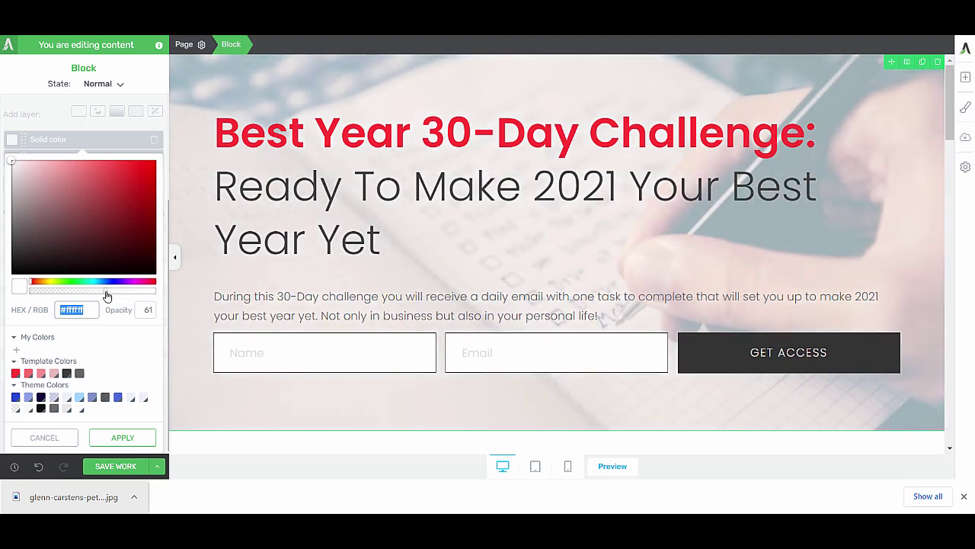
left_click(122, 438)
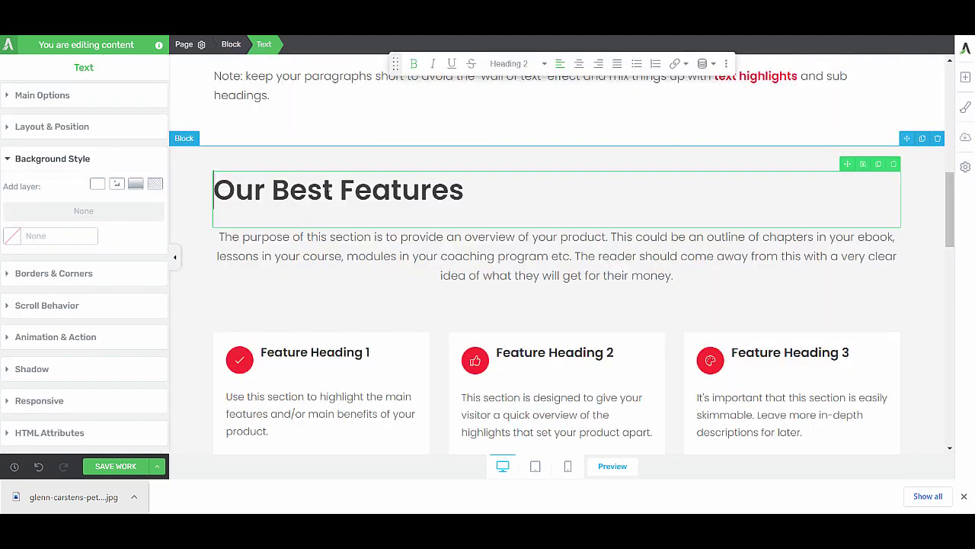
Step: Retitle the features heading 'How Does This Work?' and enlarge all three feature icons
triple_click(511, 195)
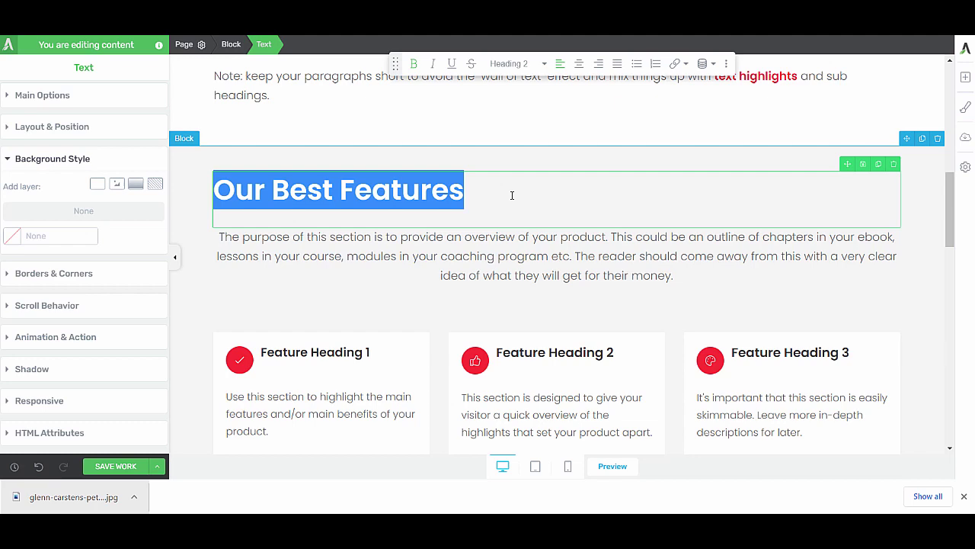
type("H")
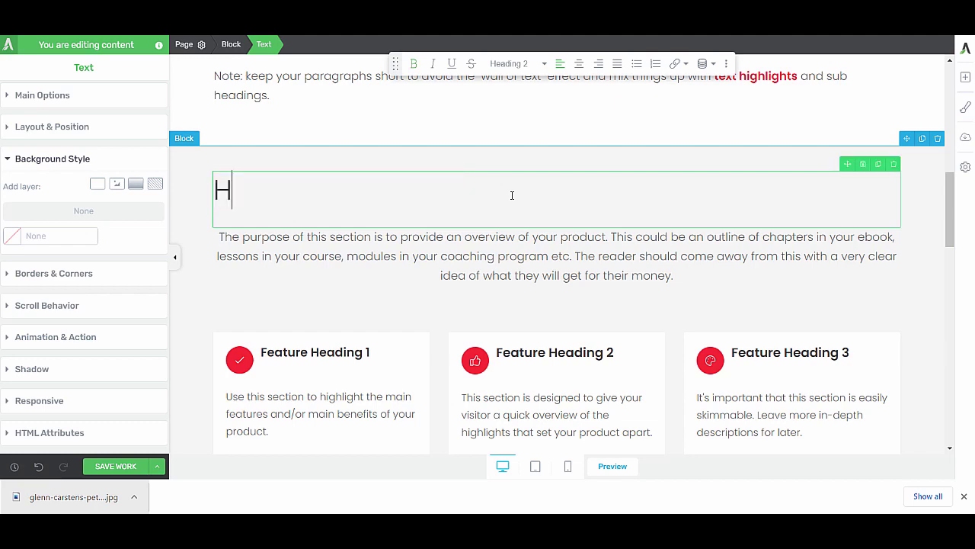
type("ow Does Th")
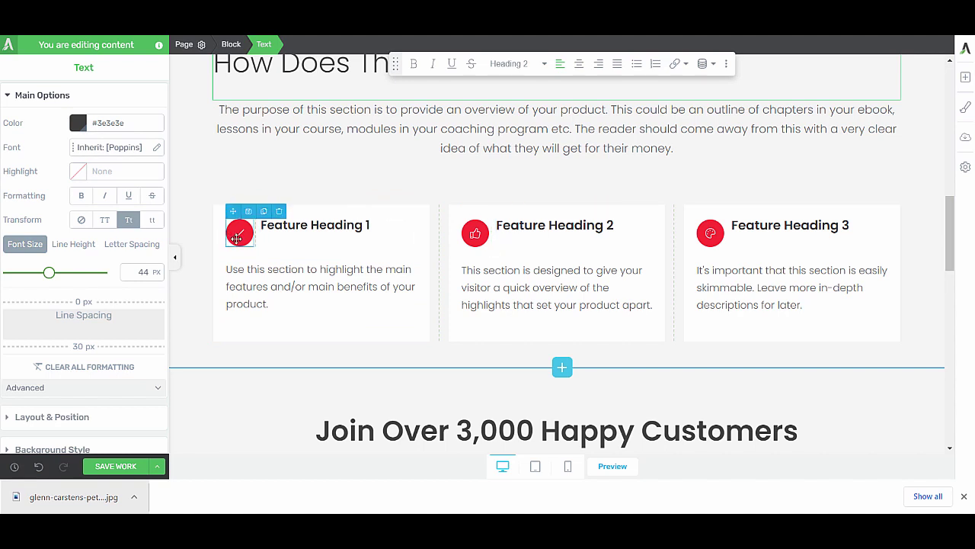
left_click(237, 237)
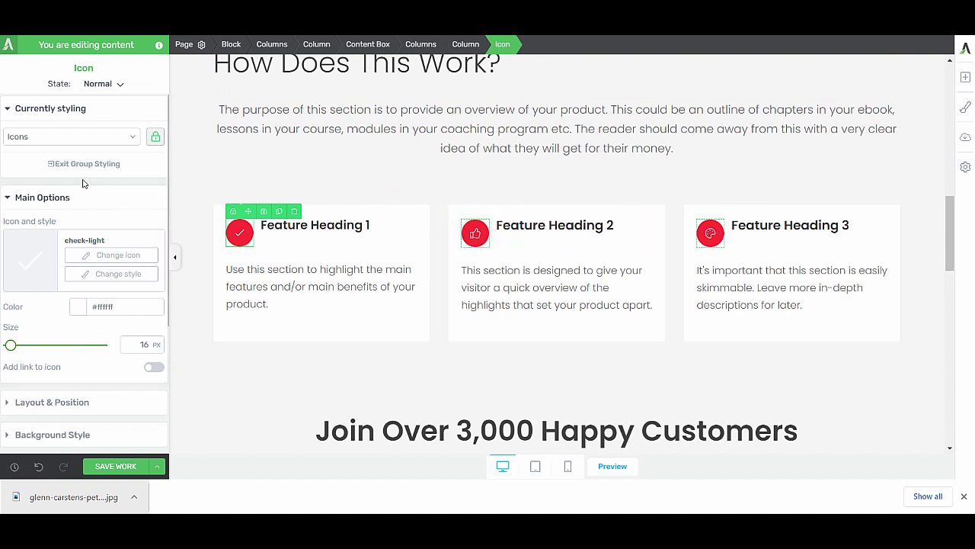
scroll(83, 183, "down", 1)
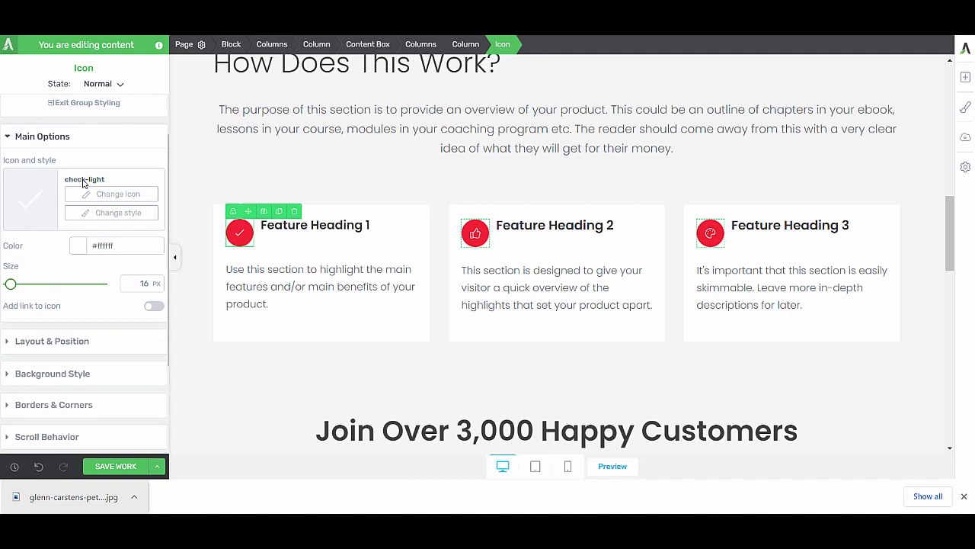
left_click_drag(10, 283, 12, 287)
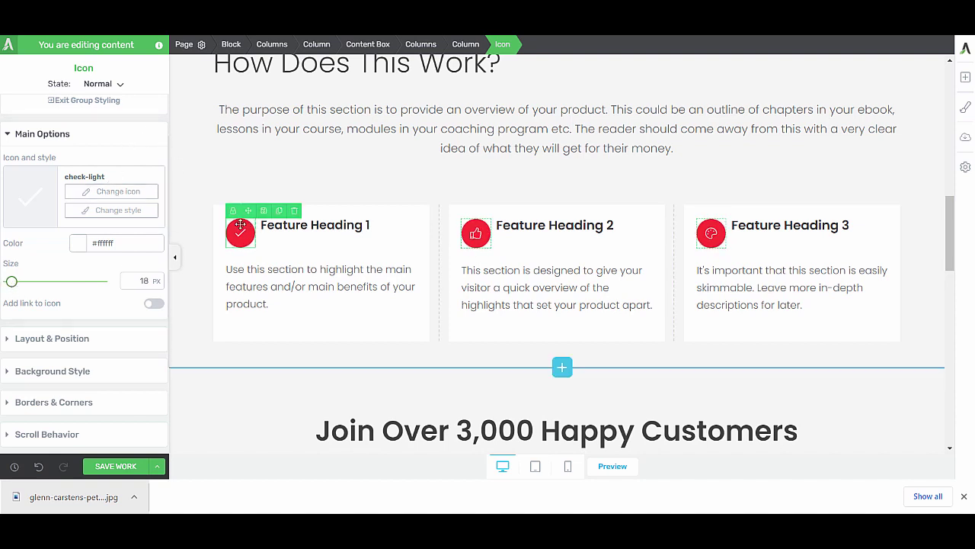
Step: Change the first feature icon to an envelope and give the icons a circle outlined style
left_click(112, 192)
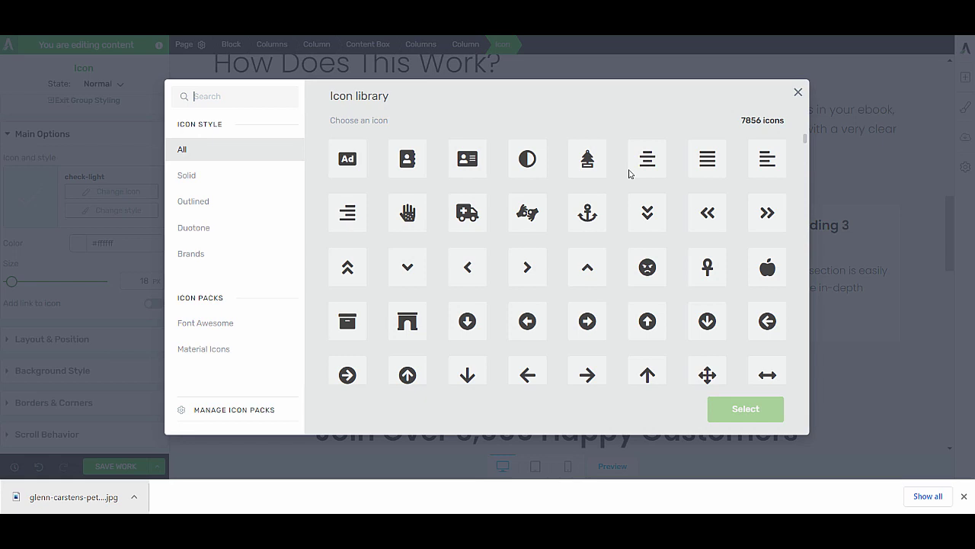
type("enve")
left_click(592, 159)
left_click(746, 408)
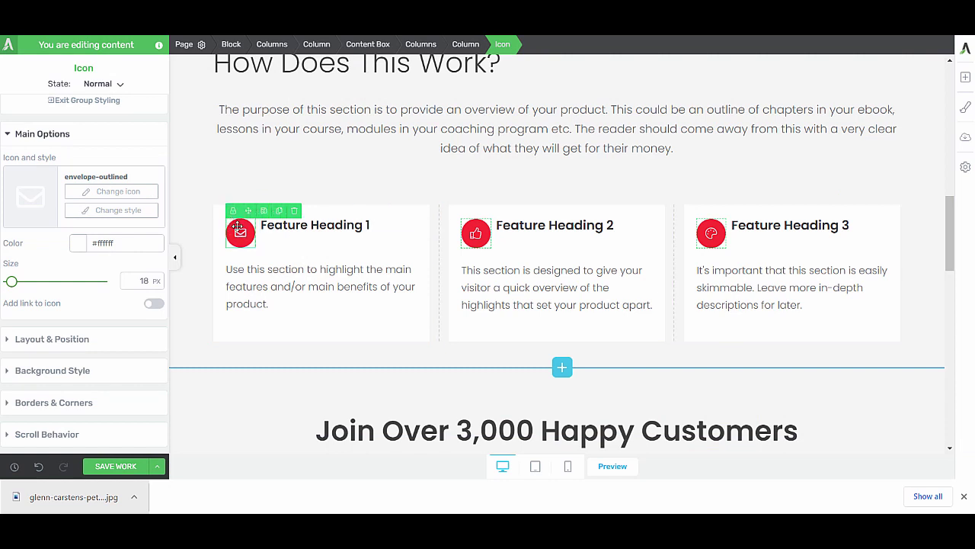
left_click(111, 211)
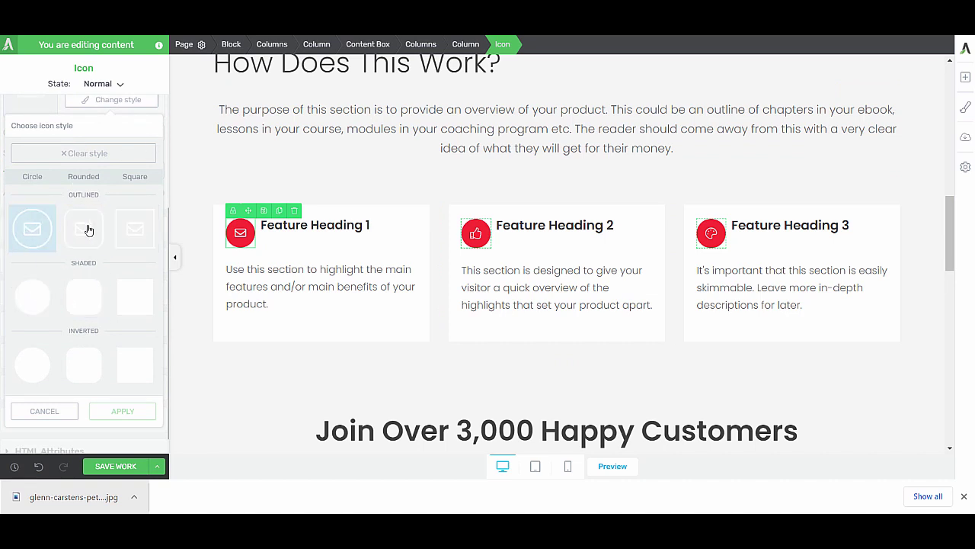
left_click(136, 227)
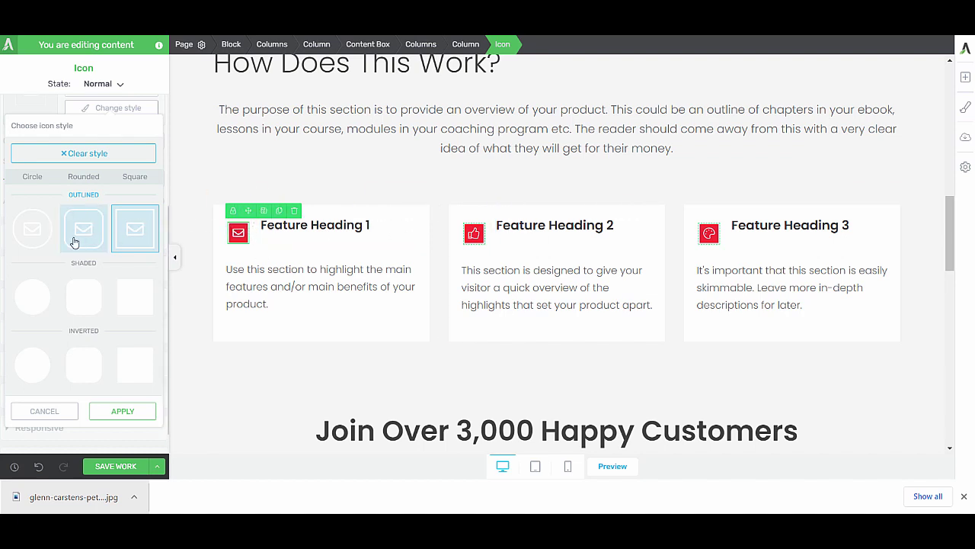
left_click(41, 231)
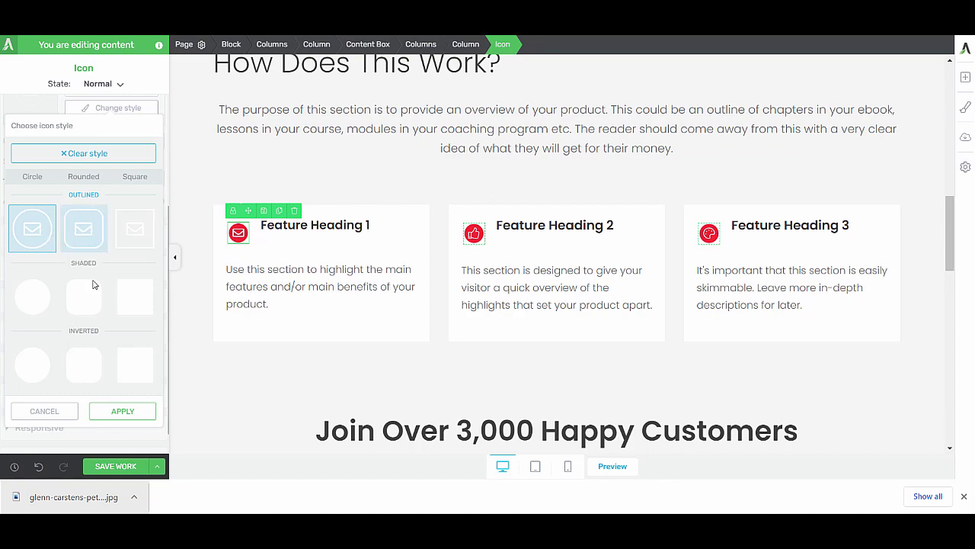
Step: Set the How Does This Work? section background to Main Accent Light pink #edbaba
left_click(122, 410)
scroll(462, 177, "down", 3)
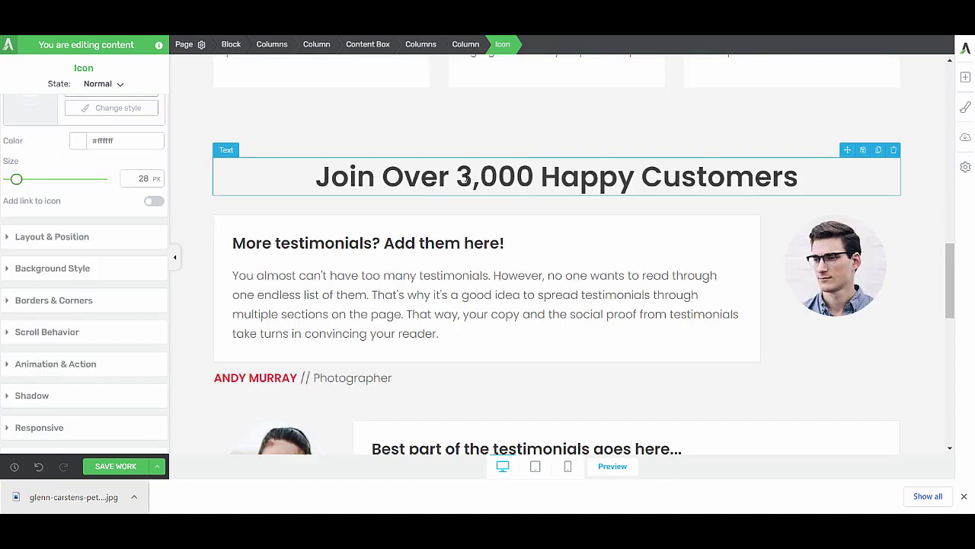
scroll(465, 176, "up", 6)
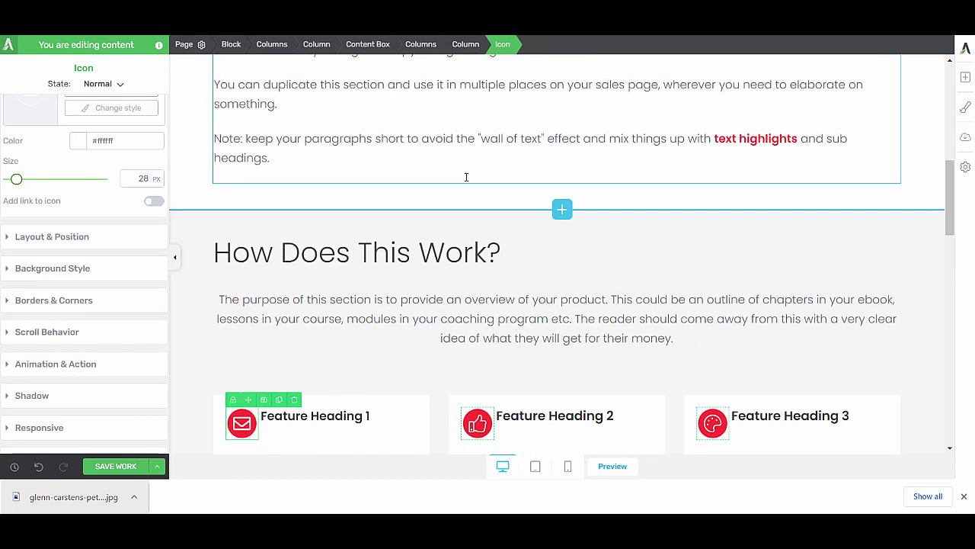
scroll(465, 178, "down", 5)
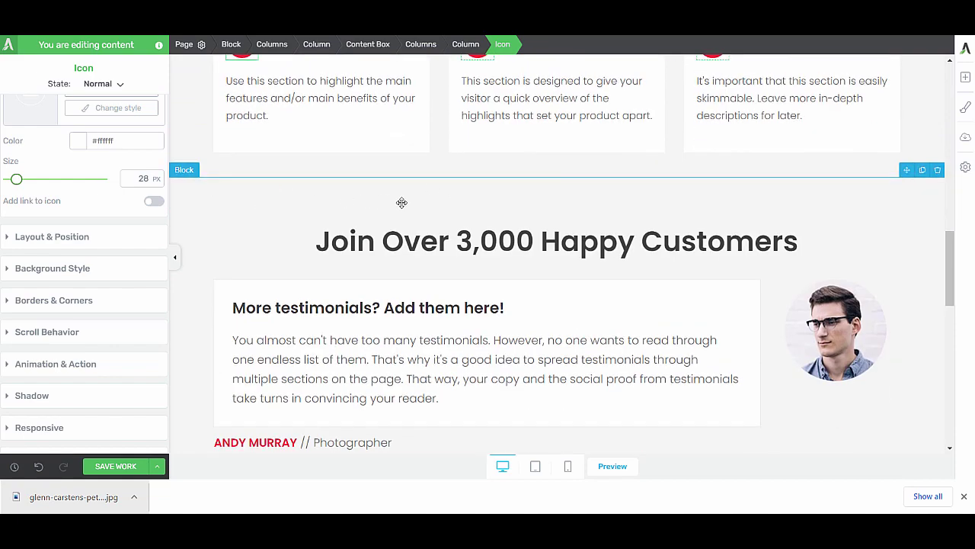
scroll(401, 202, "up", 5)
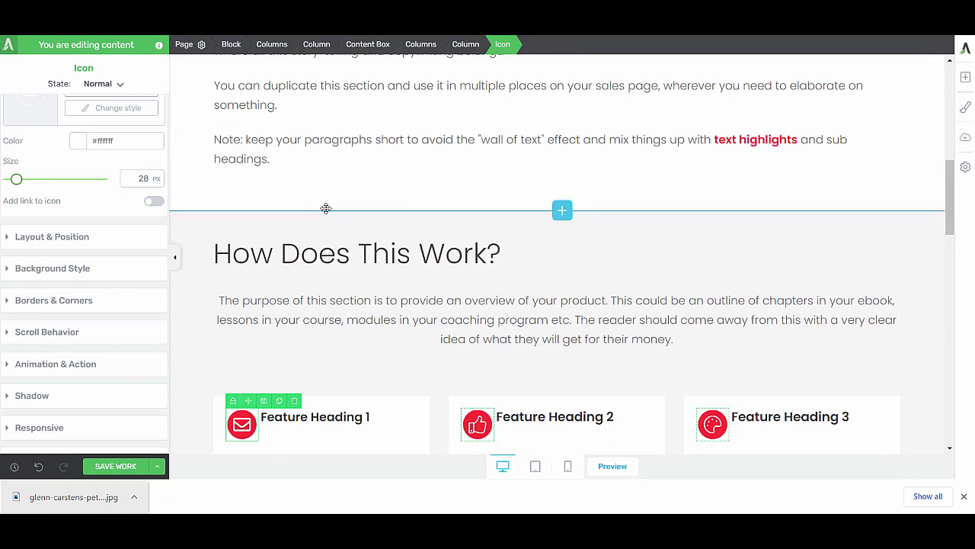
scroll(326, 208, "down", 2)
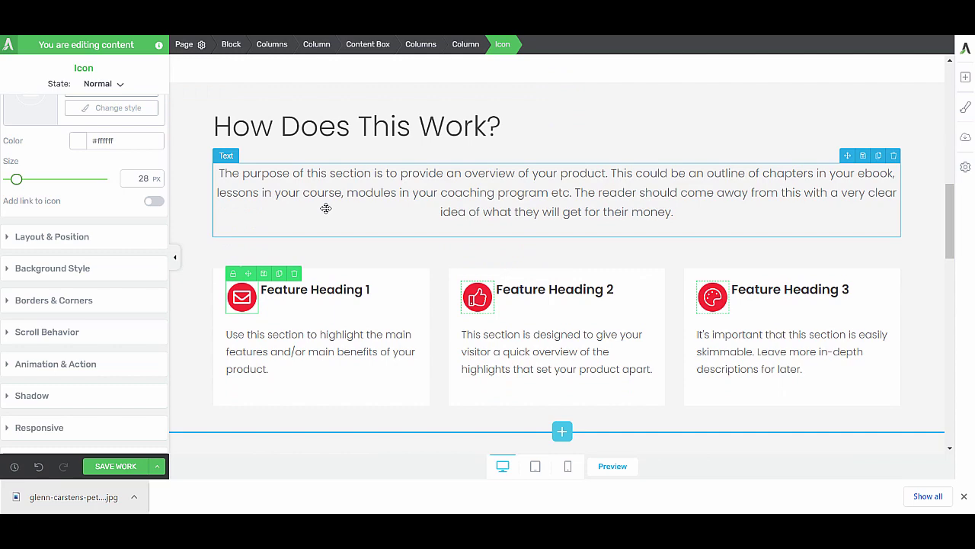
scroll(327, 208, "up", 1)
left_click(327, 159)
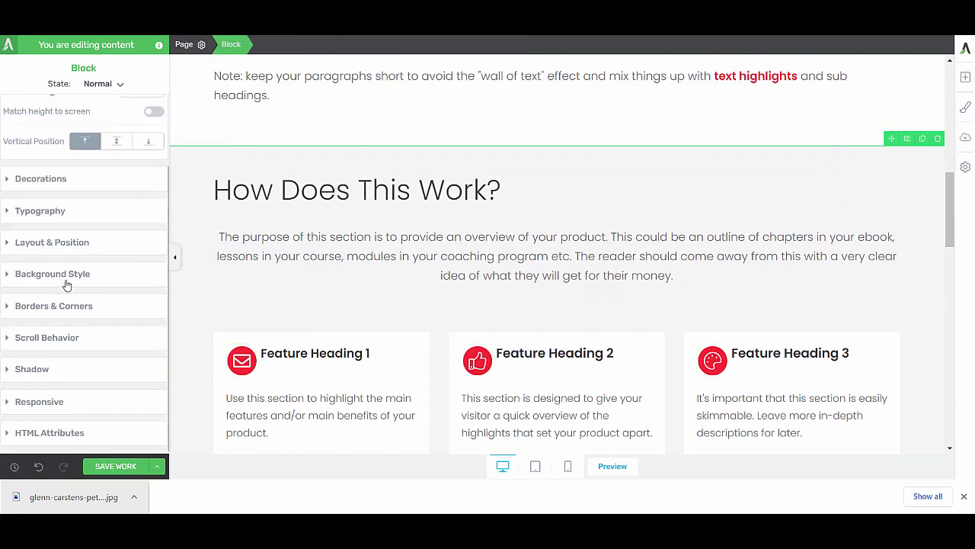
left_click(64, 276)
scroll(69, 201, "down", 1)
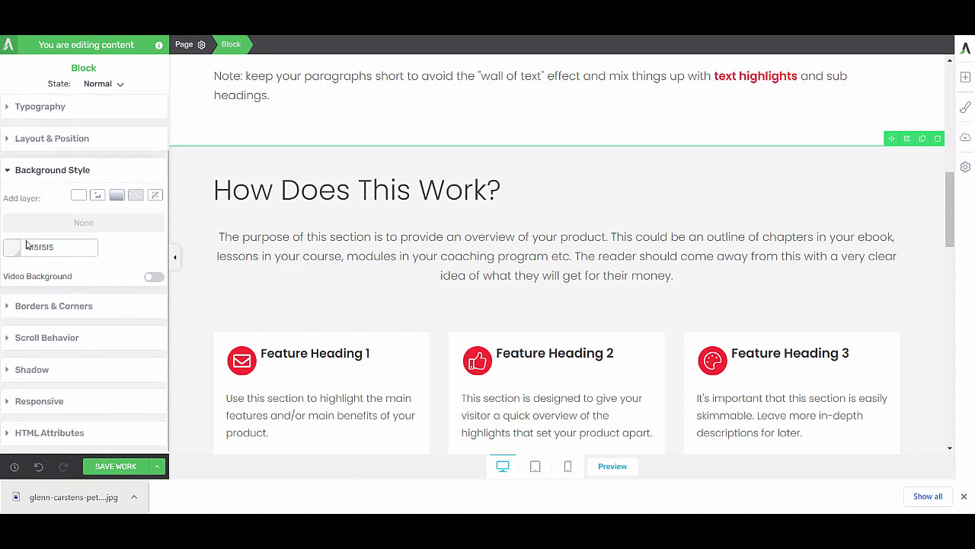
left_click(18, 248)
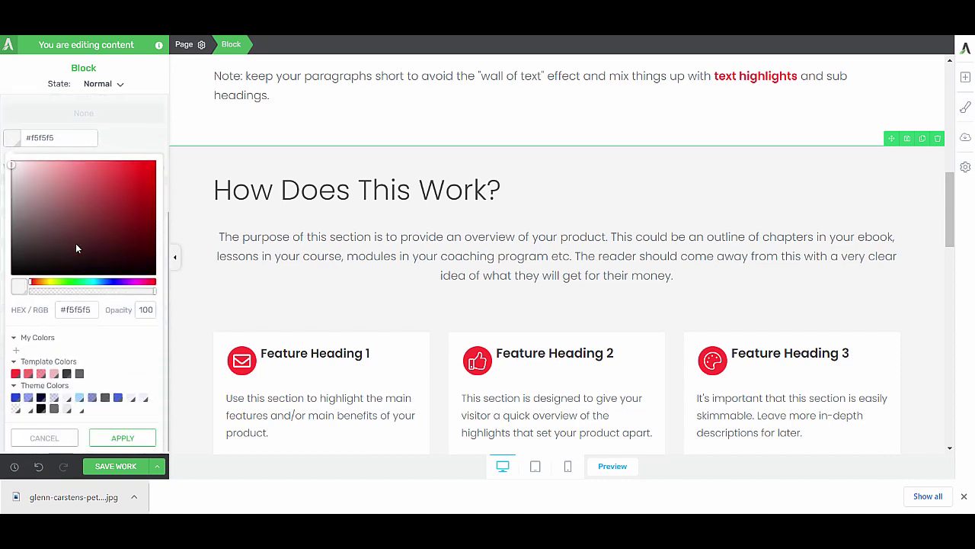
left_click(54, 374)
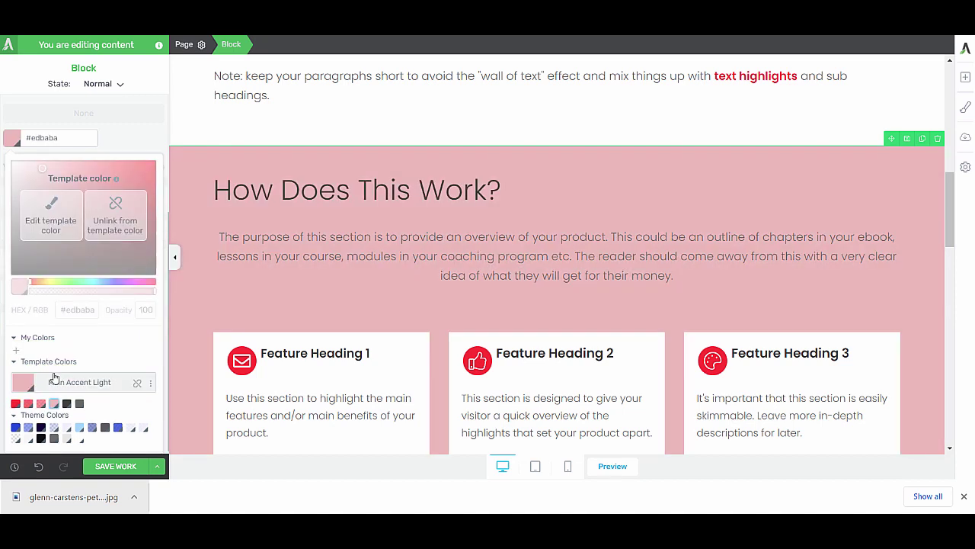
scroll(65, 298, "down", 1)
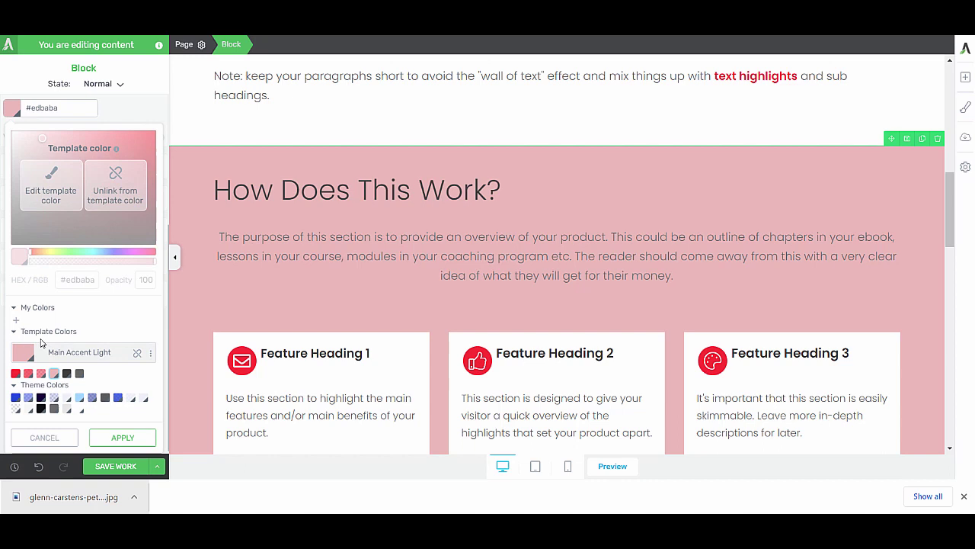
left_click(122, 437)
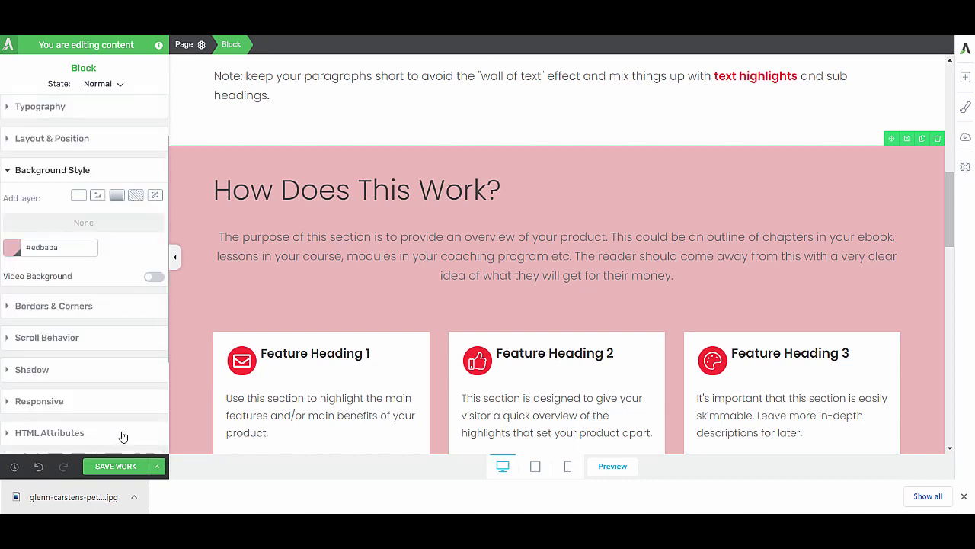
Step: Change the first FAQ toggle's headline to 'When does the challenge start?'
scroll(457, 259, "down", 15)
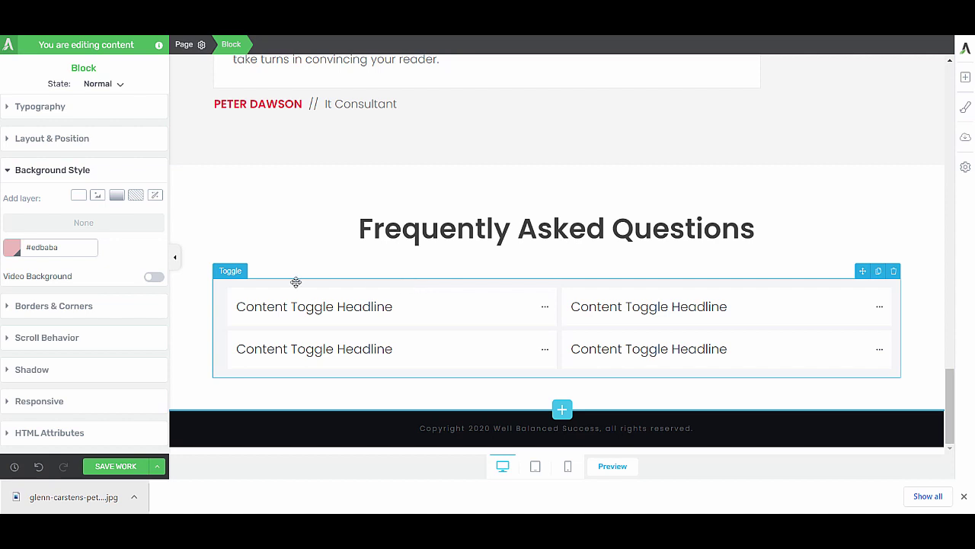
left_click(340, 282)
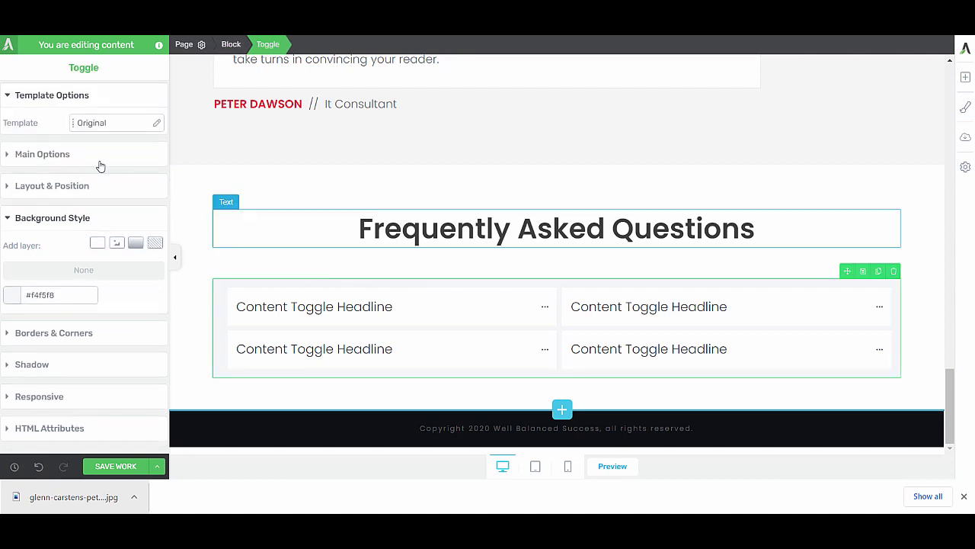
left_click(44, 156)
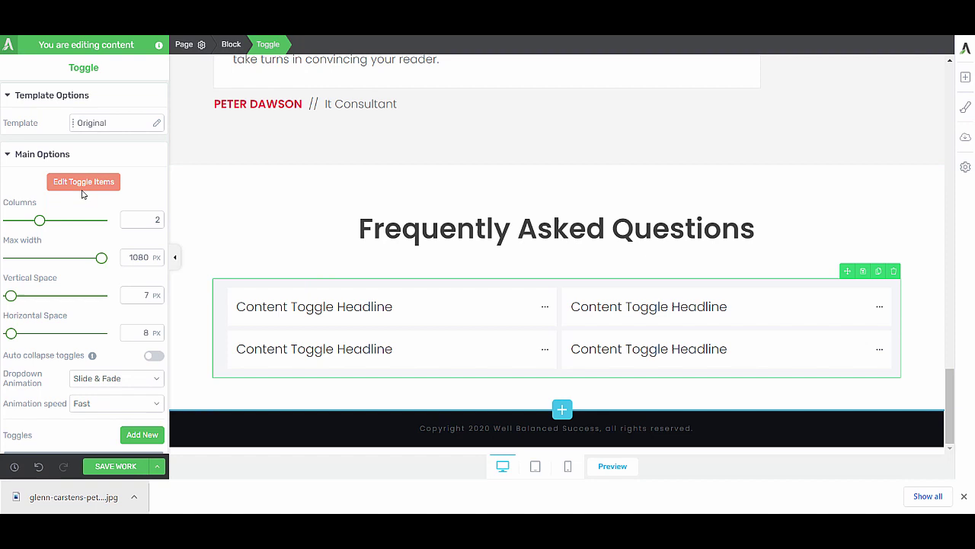
left_click(88, 184)
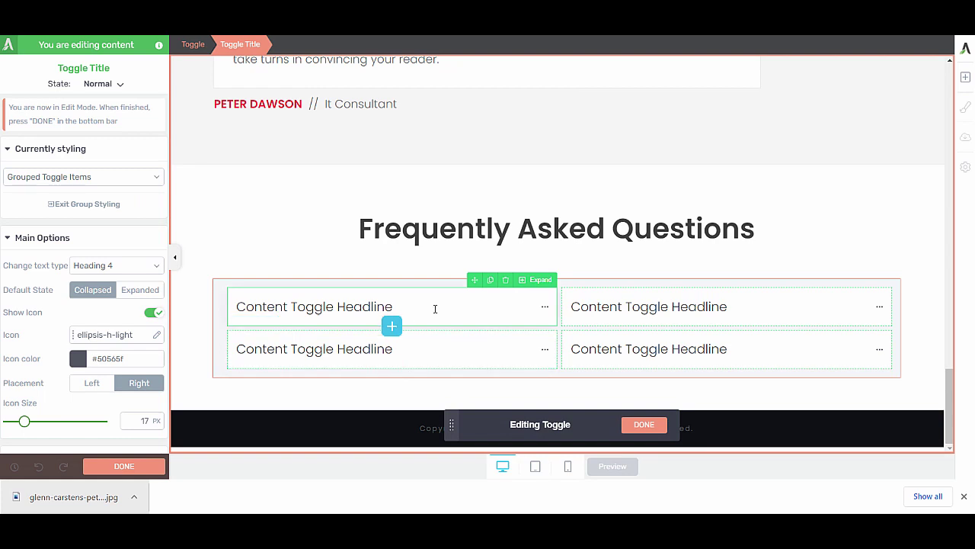
left_click(409, 307)
double_click(410, 308)
key("ctrl+a")
key("BackSpace")
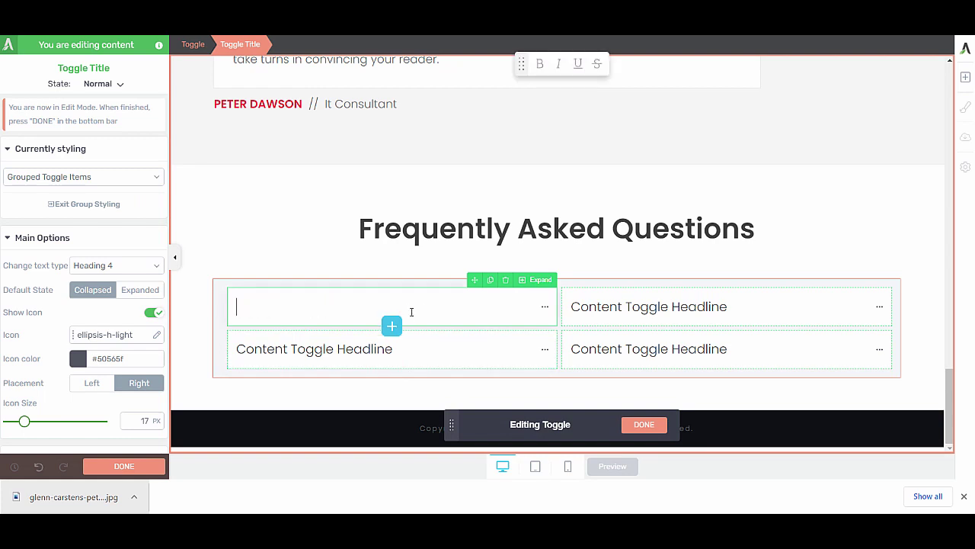
type("When does the challenge start?")
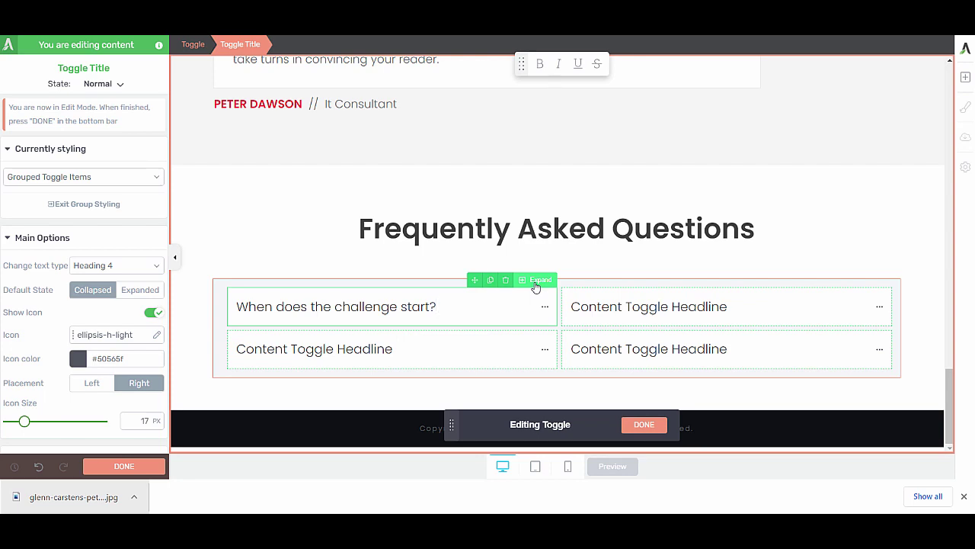
Step: Replace the Lorem ipsum answer with 'The challenge kicks off on the 7th of December!'
left_click(536, 280)
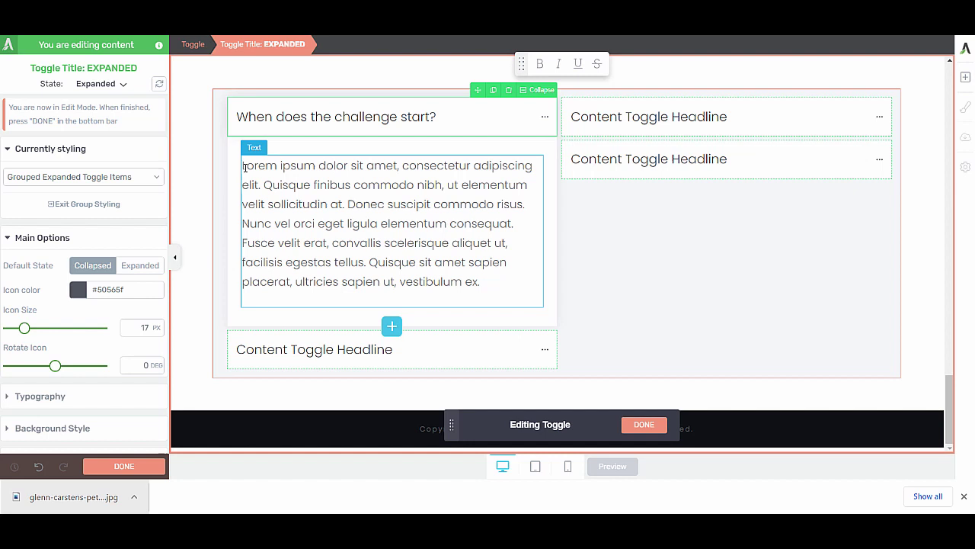
left_click_drag(244, 166, 506, 279)
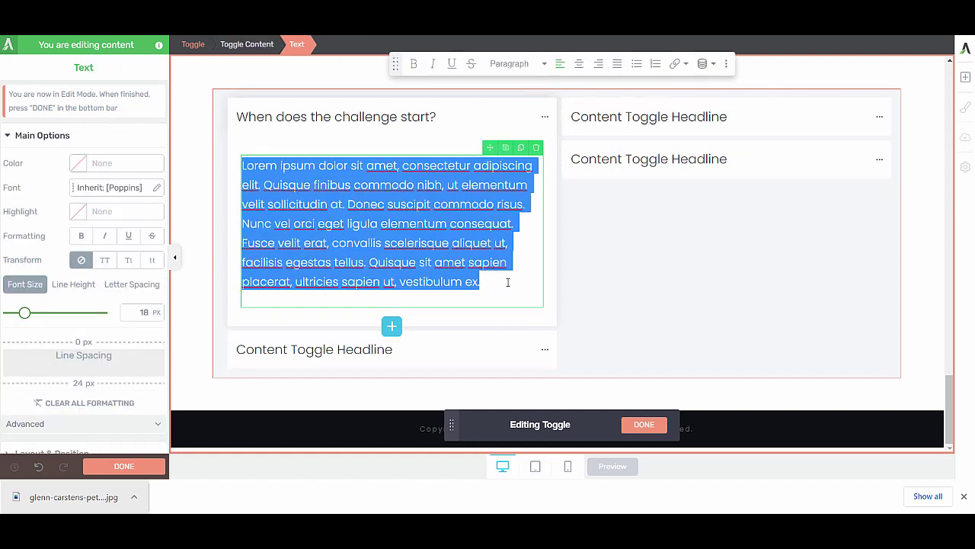
type("The")
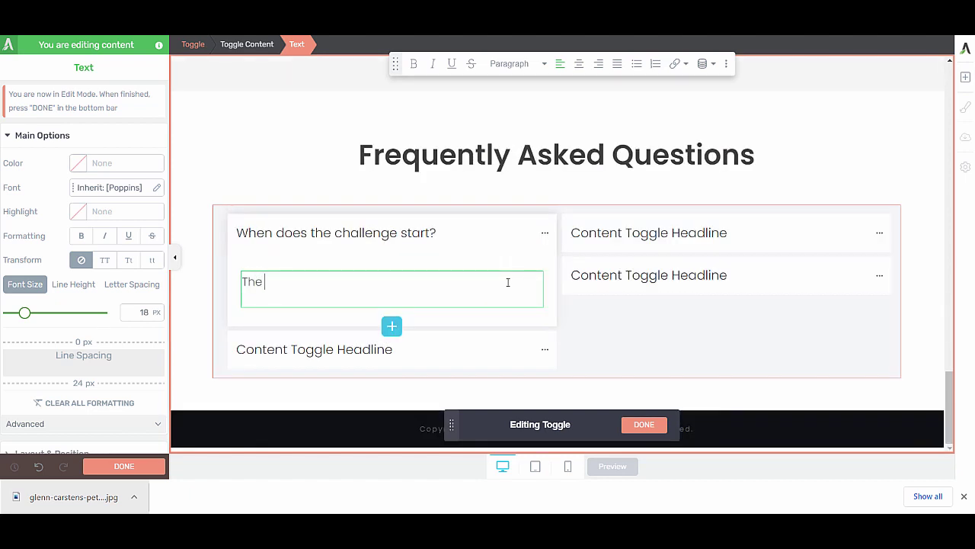
type("challenge kicks off on the 7th of December!")
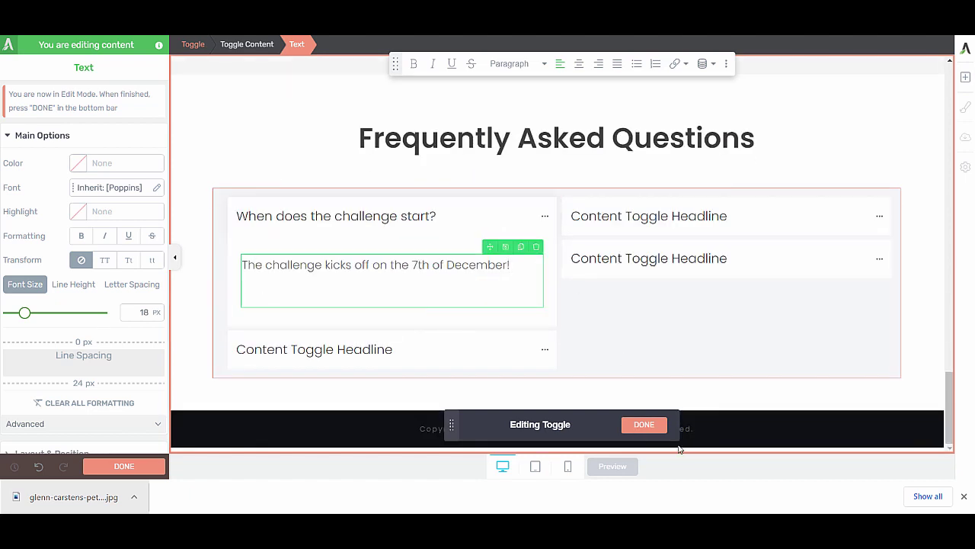
left_click(644, 425)
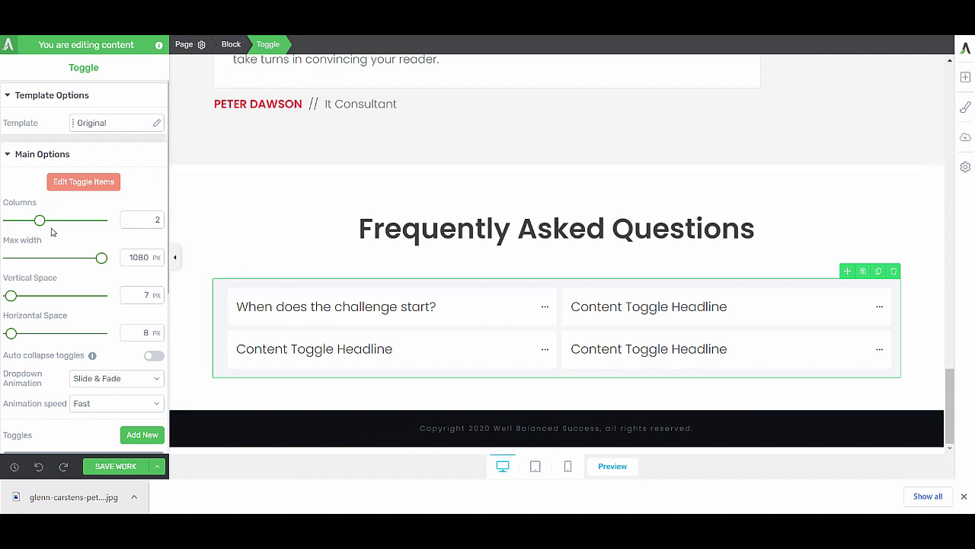
Step: Set the FAQ toggle Columns from 2 to 1 so the four questions stack vertically
left_click_drag(40, 224, 21, 226)
scroll(381, 274, "down", 2)
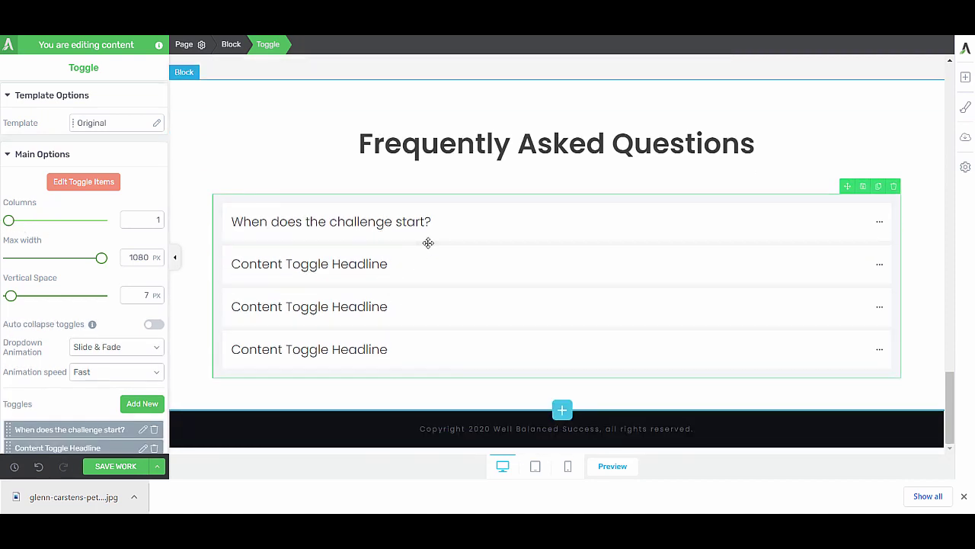
scroll(428, 242, "up", 15)
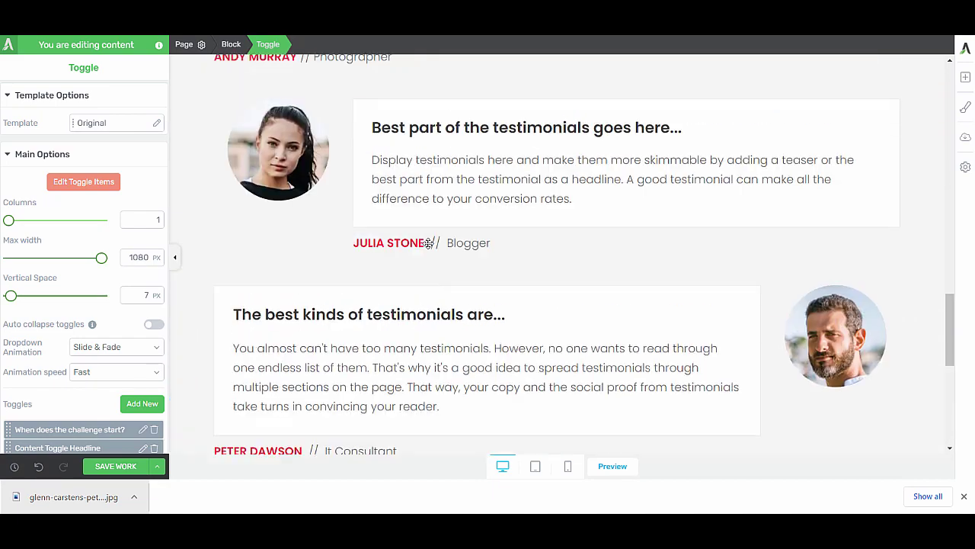
scroll(428, 242, "up", 6)
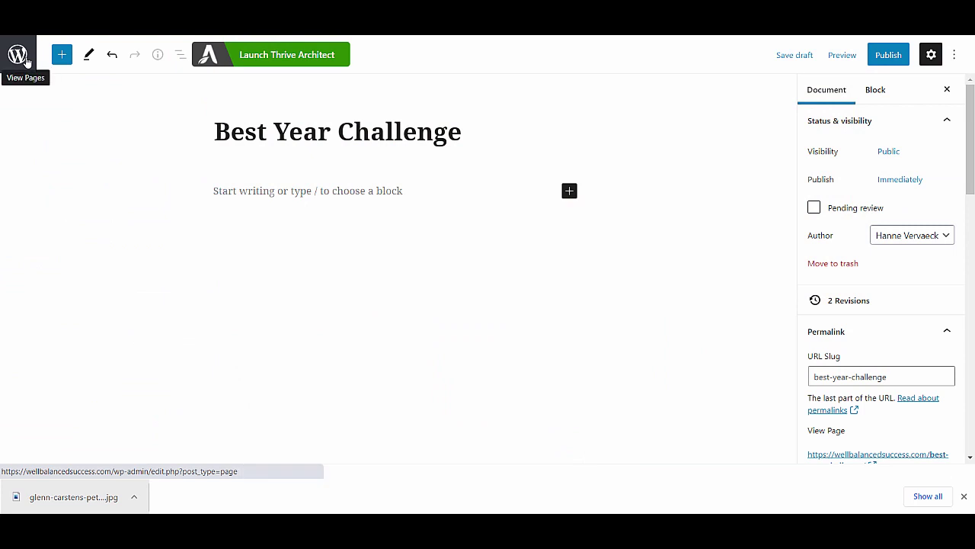
Step: Publish a new WordPress page named 'Challenge Confirmation Page' and launch Thrive Architect on it
left_click(18, 55)
type("Challenge Confirmation Page")
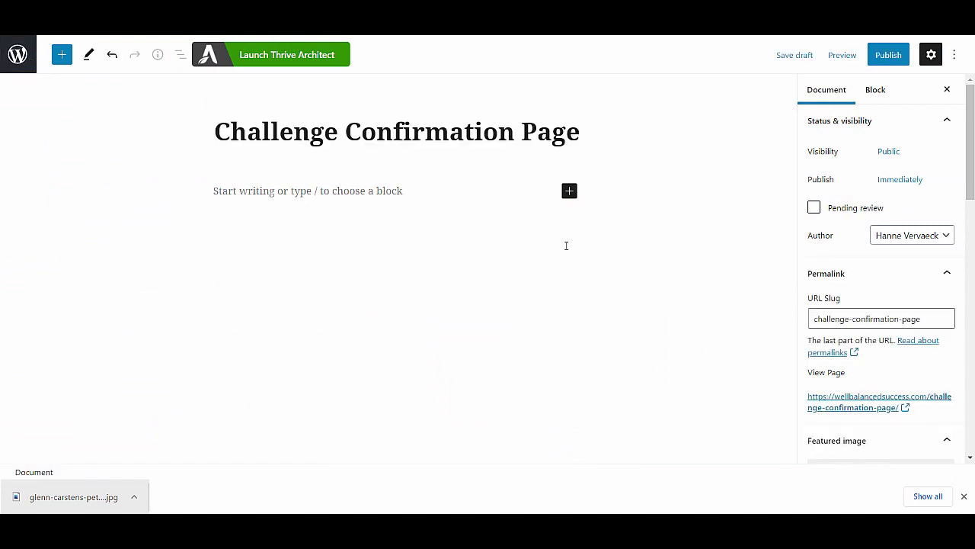
left_click(889, 57)
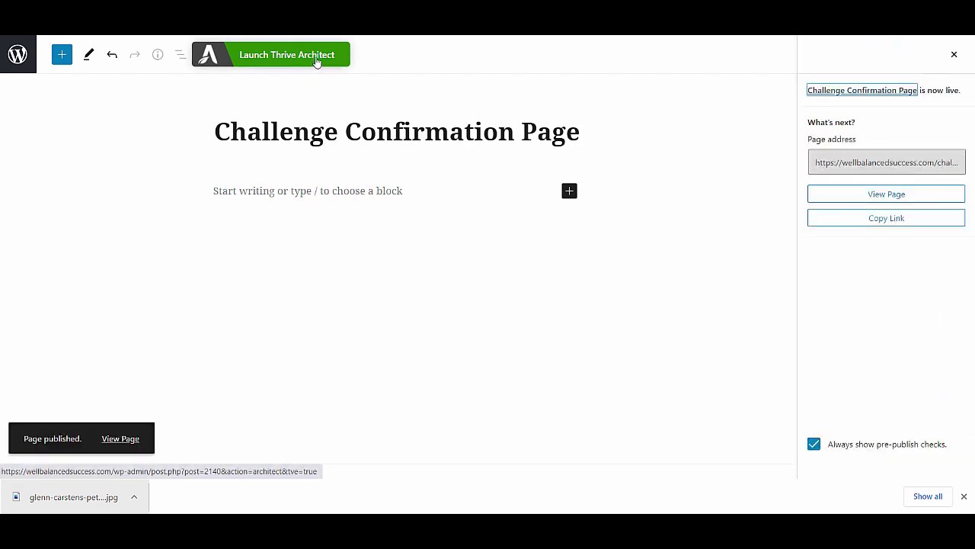
left_click(317, 61)
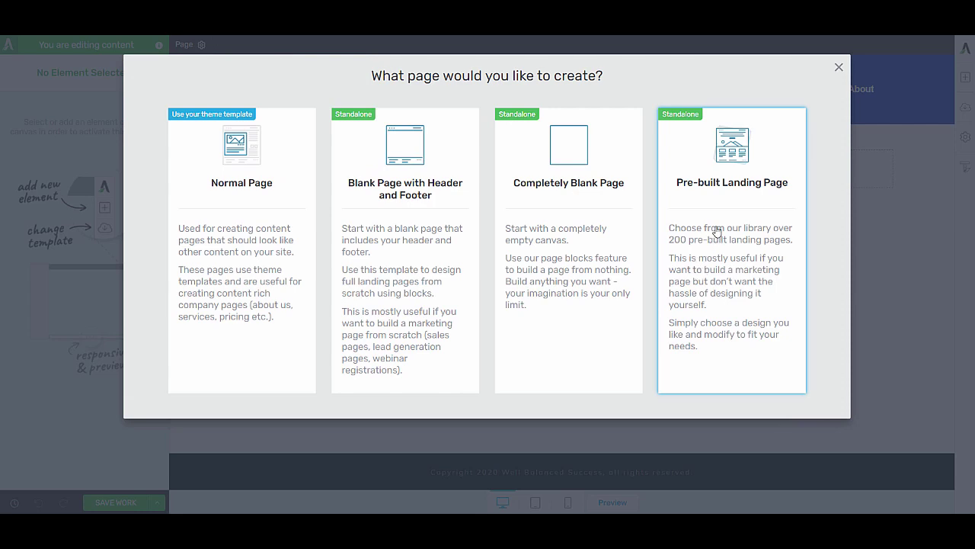
Step: Apply the pre-built Bright Smart Blank Page template to the confirmation page
left_click(716, 231)
scroll(564, 321, "down", 5)
scroll(564, 322, "up", 2)
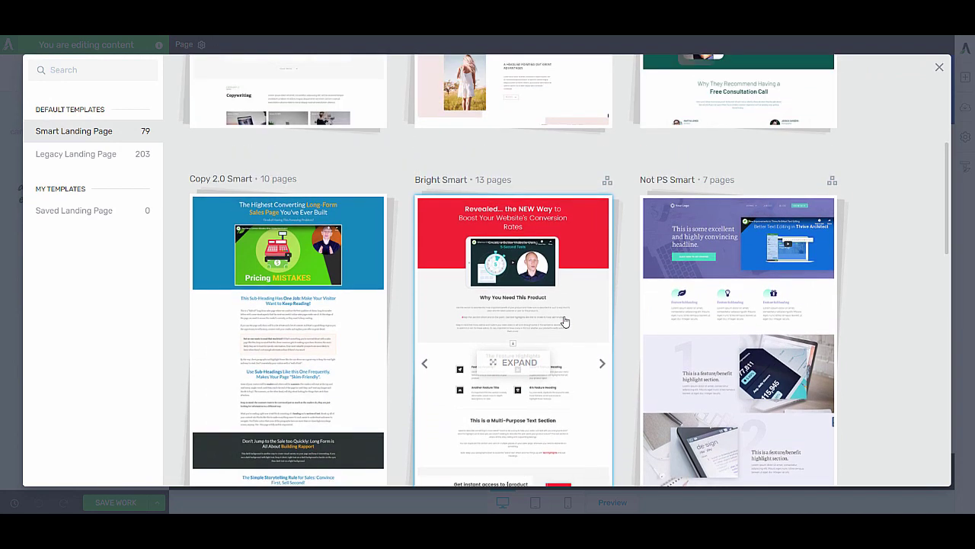
left_click(565, 322)
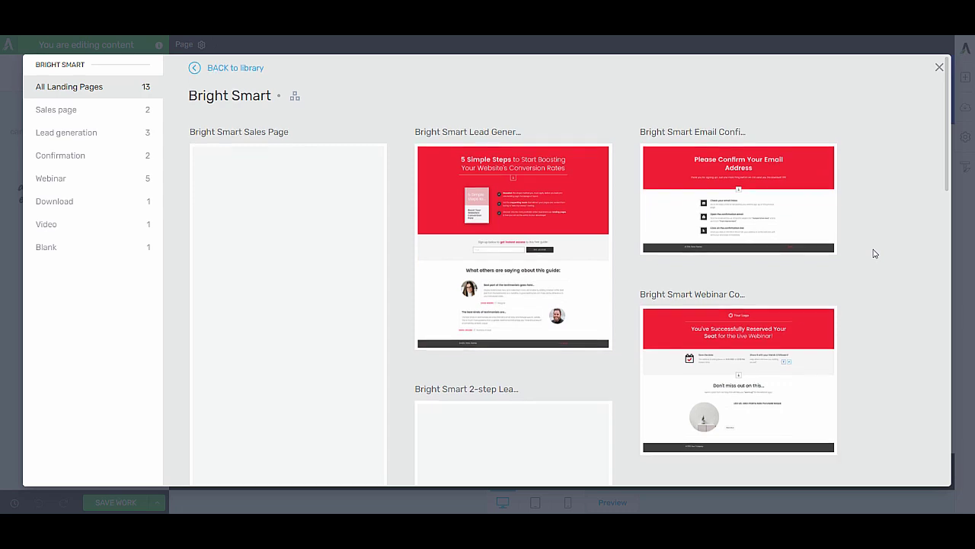
scroll(875, 253, "down", 5)
scroll(874, 253, "down", 5)
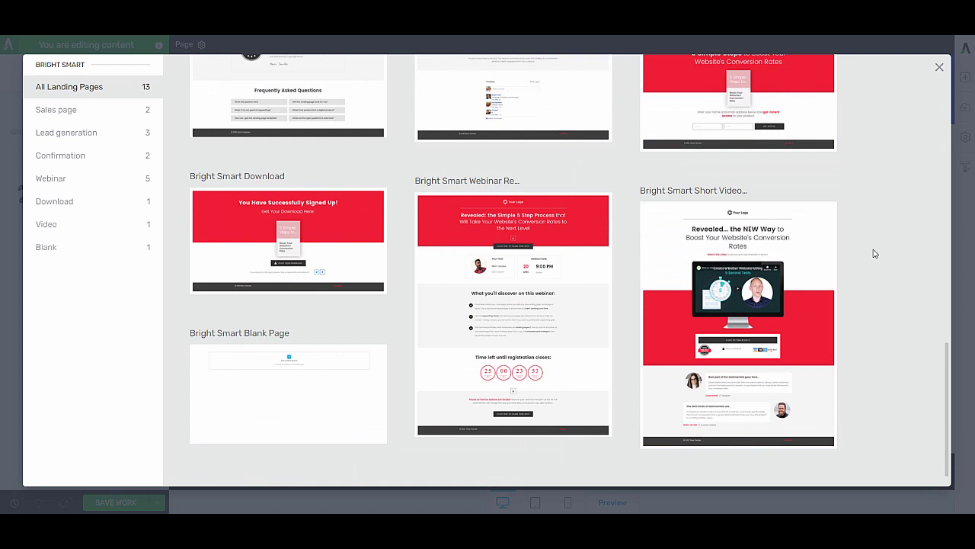
left_click(274, 387)
left_click(825, 464)
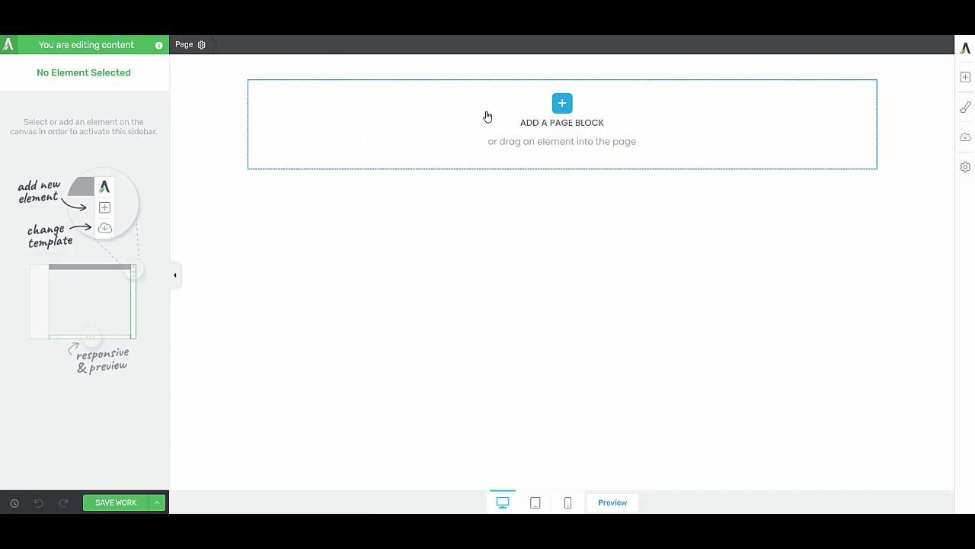
Step: Insert the Bright Smart hero block, remove its logo/nav row, and match height to screen
left_click(560, 109)
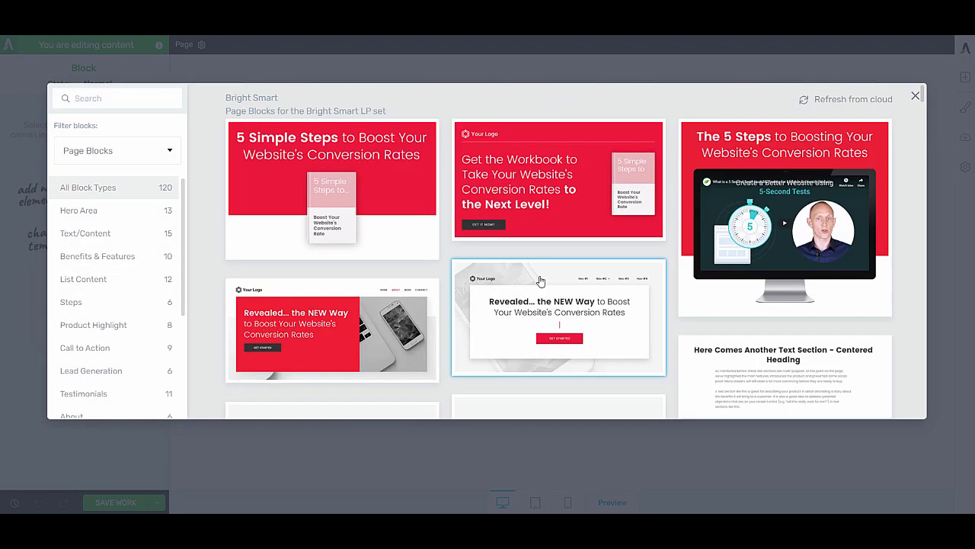
left_click(539, 281)
left_click(458, 114)
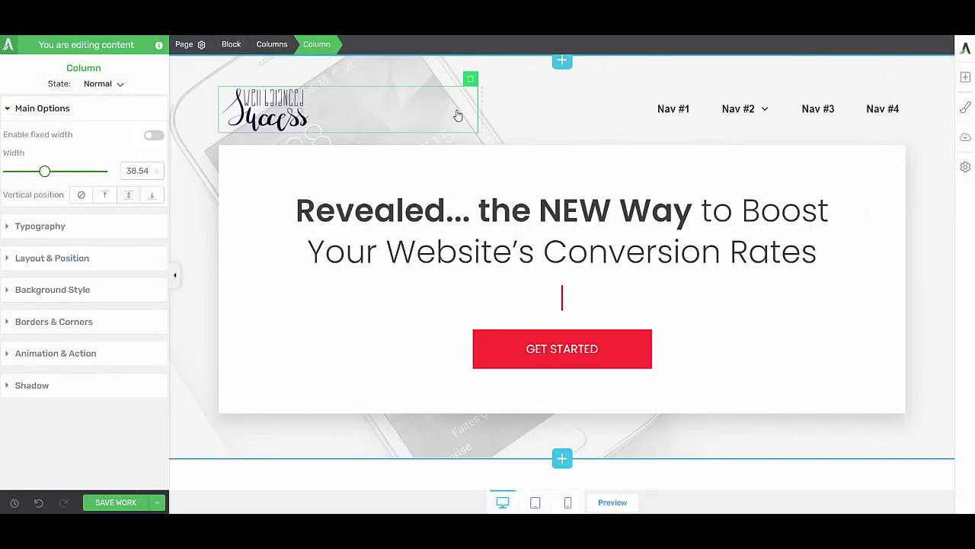
left_click(271, 45)
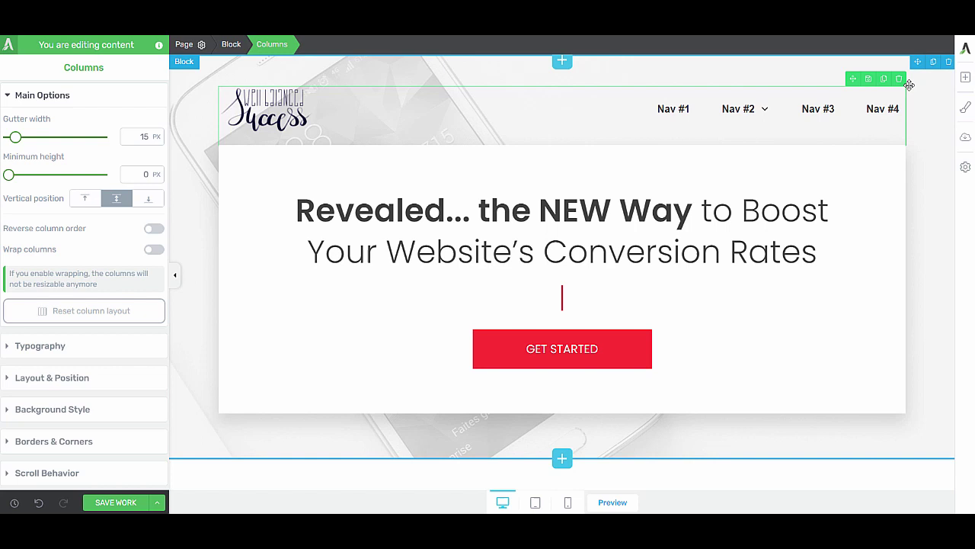
left_click(900, 80)
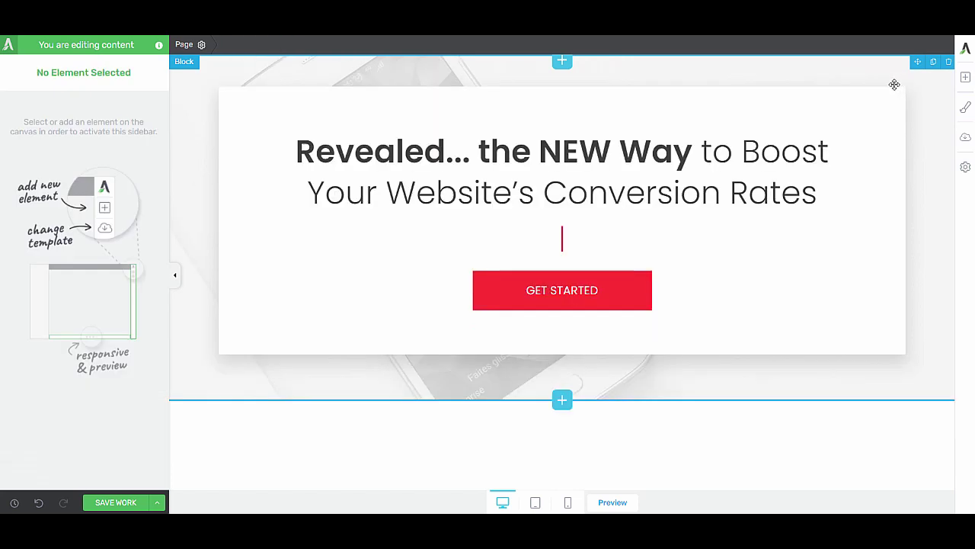
left_click(190, 84)
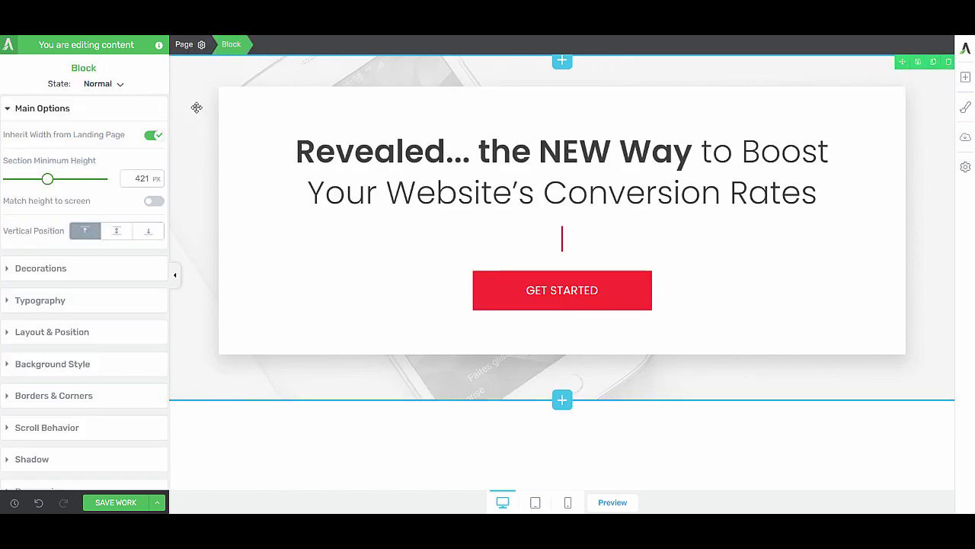
left_click(157, 203)
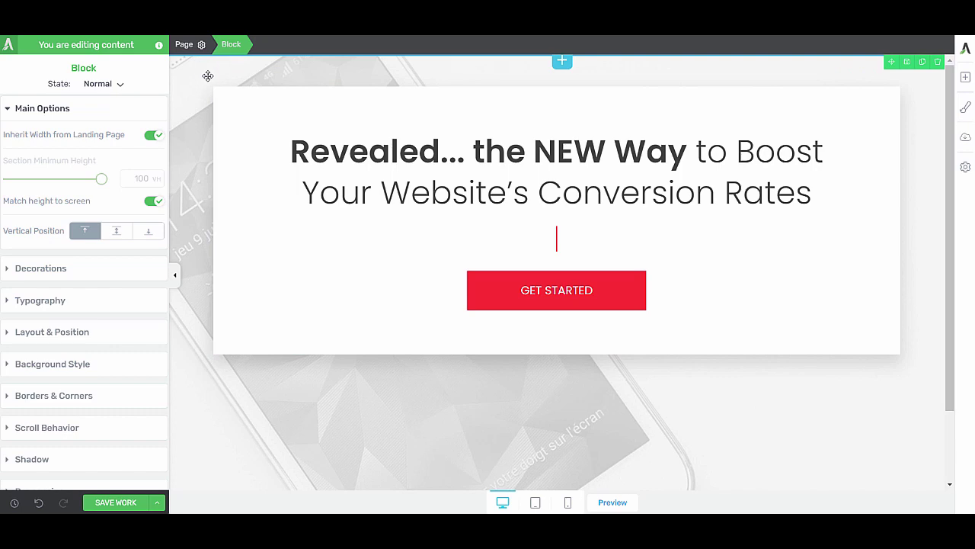
Step: Swap the hero background to the notebook checklist photo with a 43% opacity white overlay
left_click(56, 373)
left_click(69, 310)
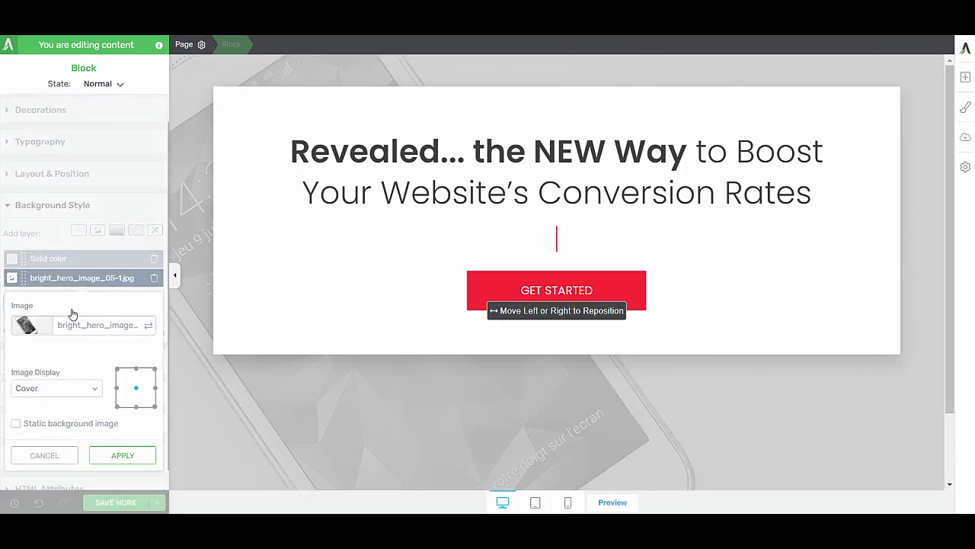
left_click(71, 324)
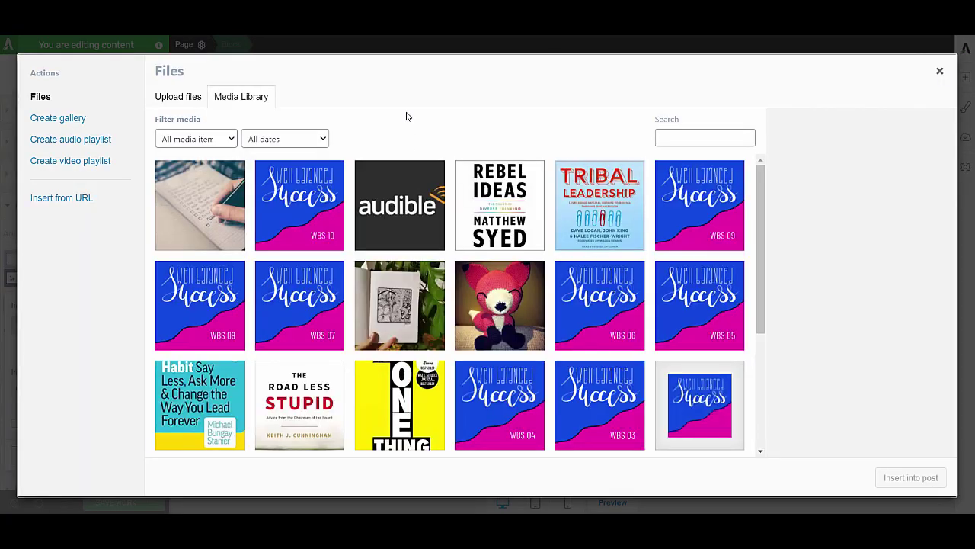
left_click(165, 216)
left_click(895, 477)
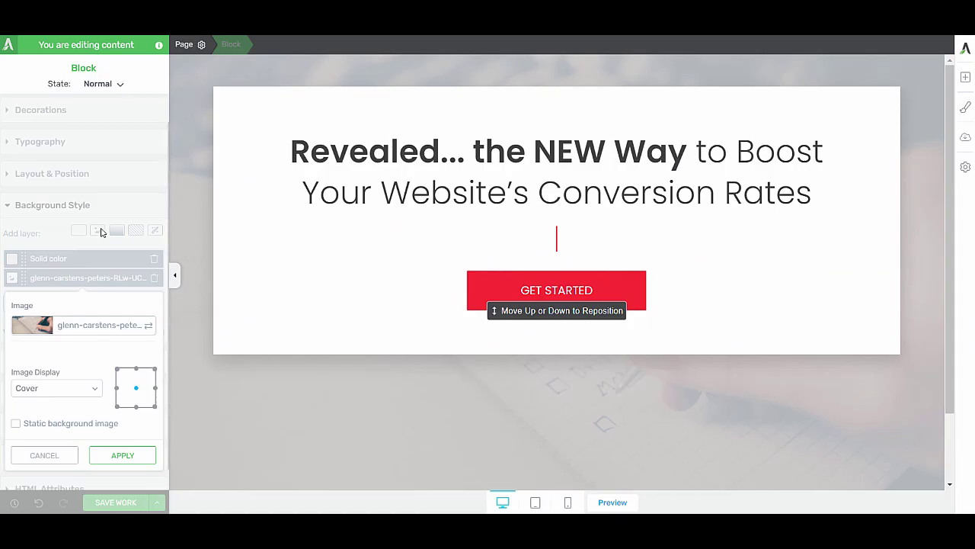
left_click(116, 456)
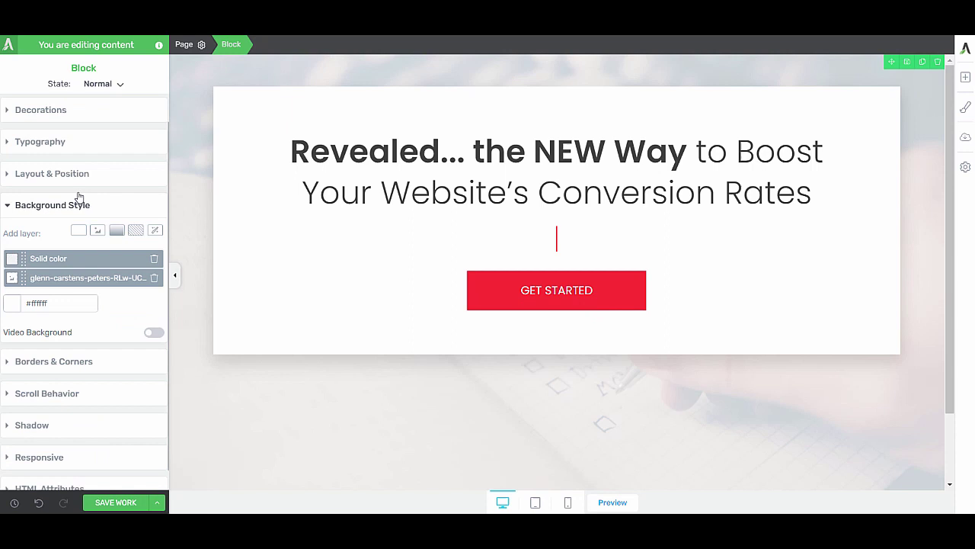
left_click(99, 265)
left_click_drag(131, 329, 84, 332)
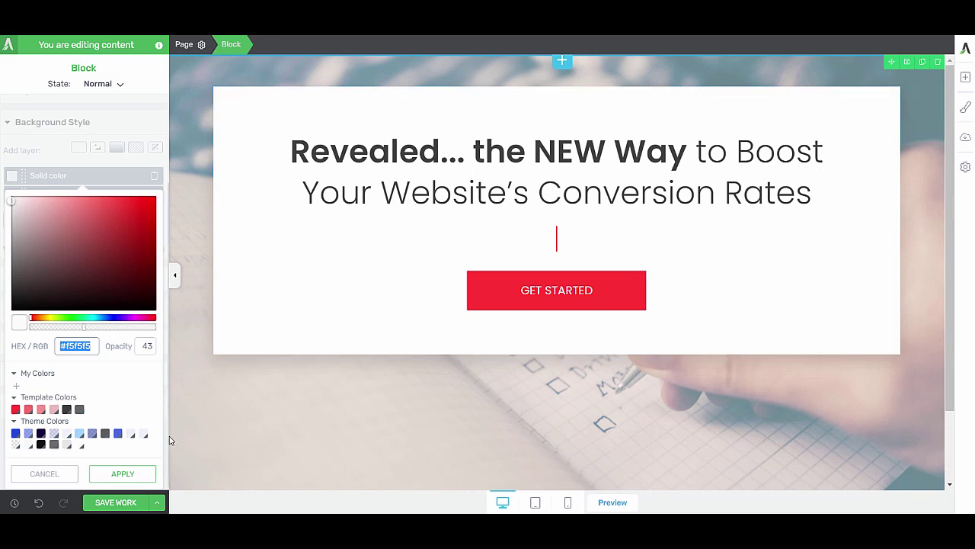
left_click(122, 474)
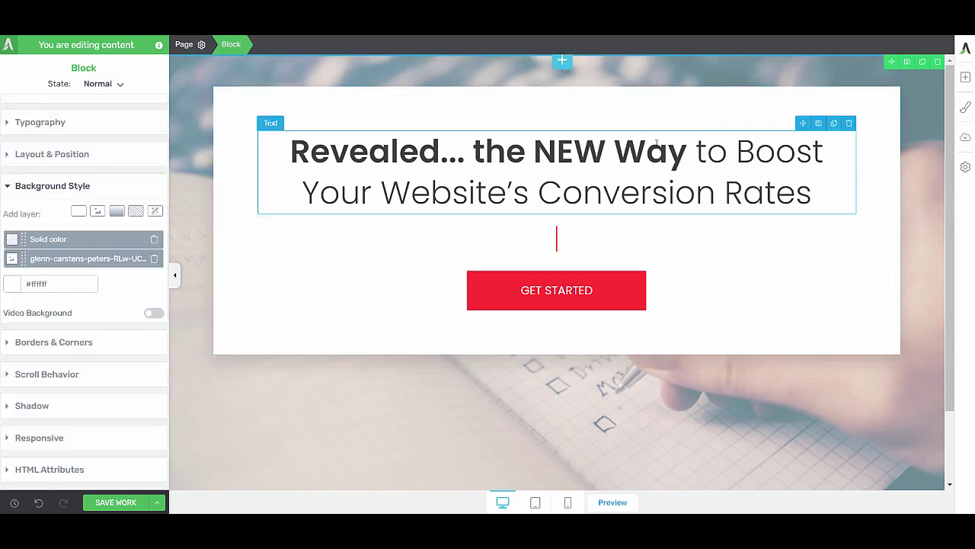
Step: Reword the heading to 'You're in, Check your email…starter pack.' and delete the GET STARTED button
left_click_drag(690, 151, 268, 149)
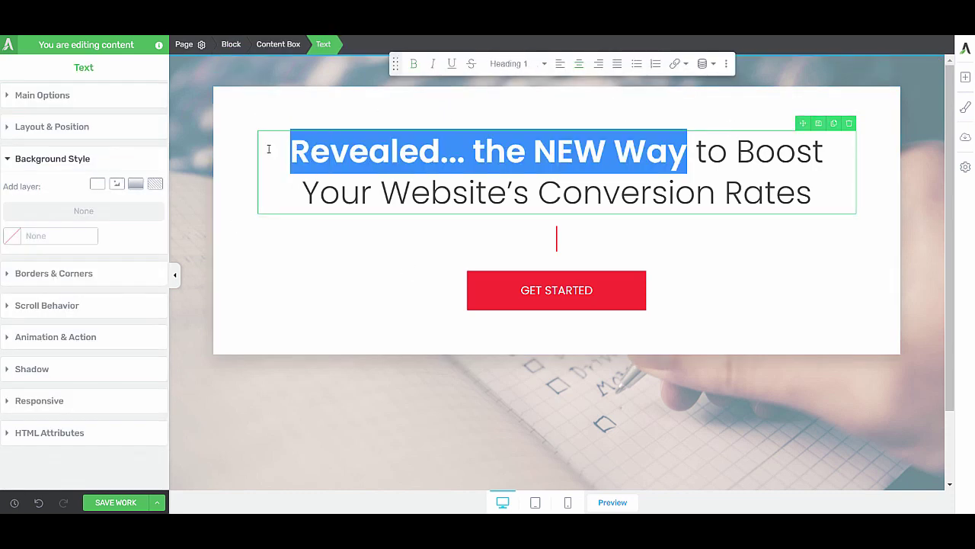
type("Your")
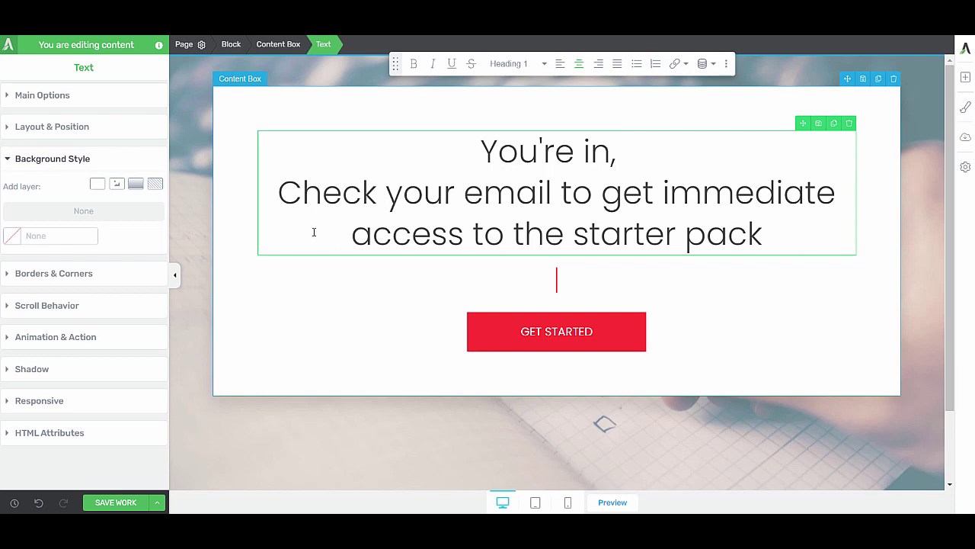
key("Right")
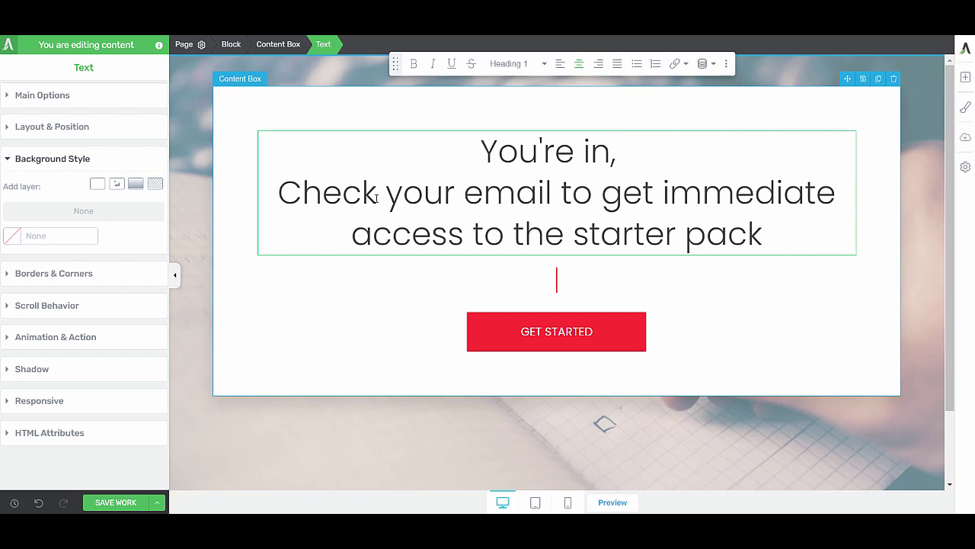
key("Return")
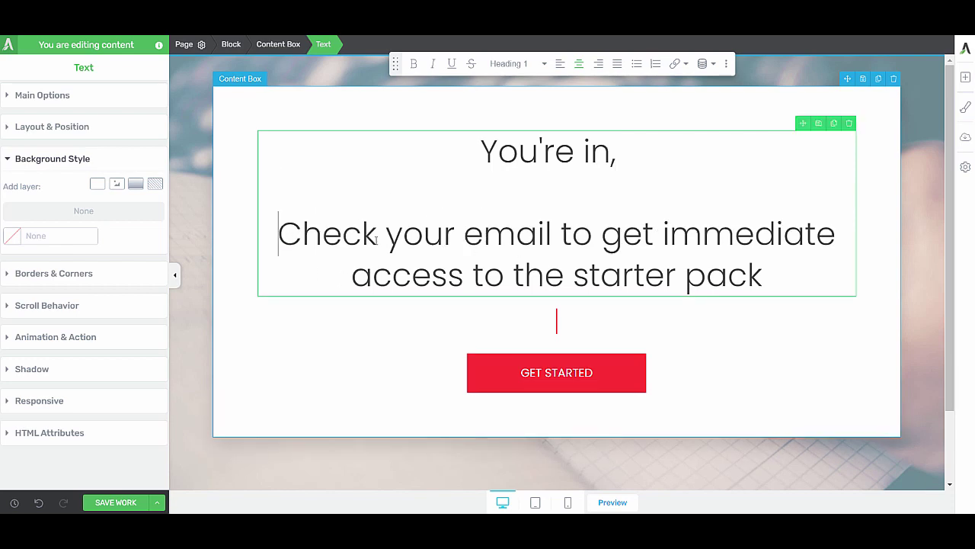
left_click(760, 270)
type(".")
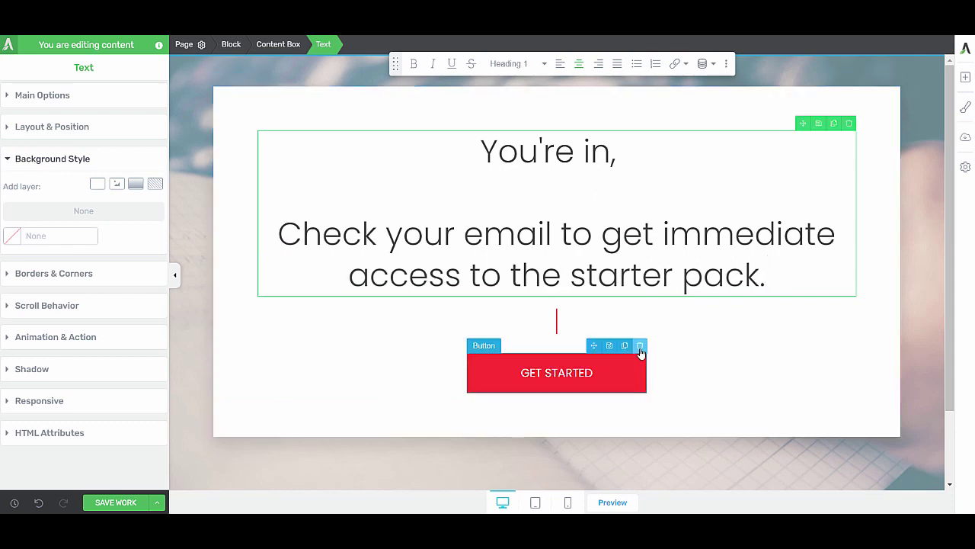
left_click(637, 345)
Step: Delete the small red leftover element and insert an Image below the confirmation message
left_click(554, 320)
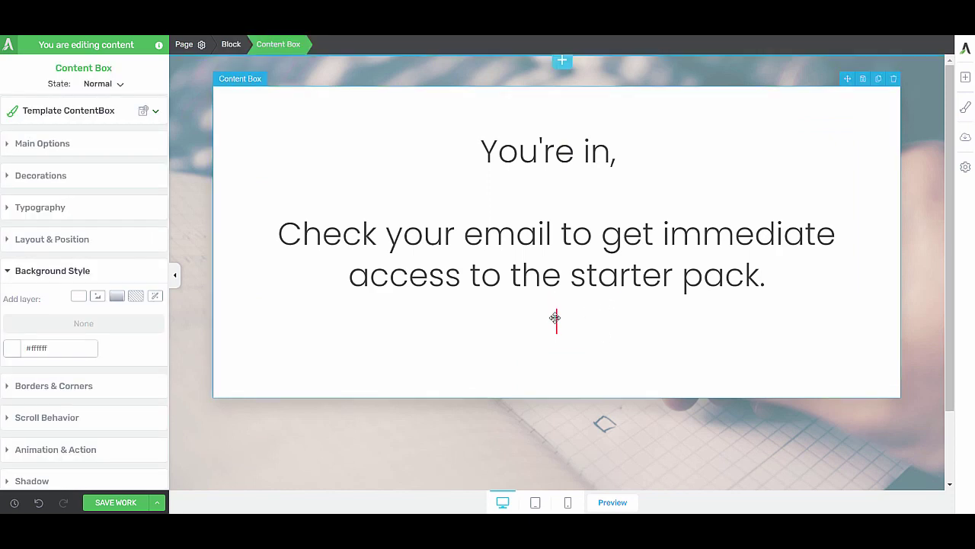
left_click(556, 320)
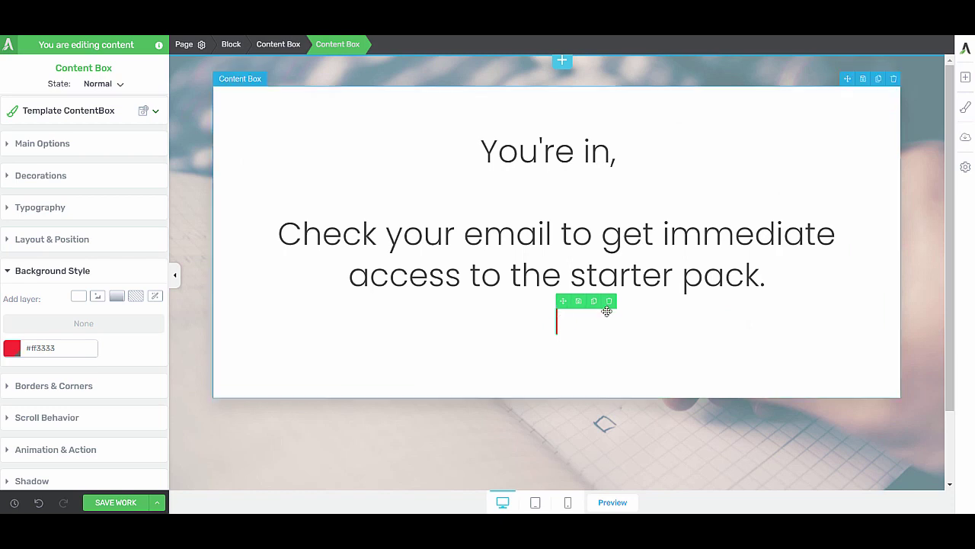
left_click(612, 301)
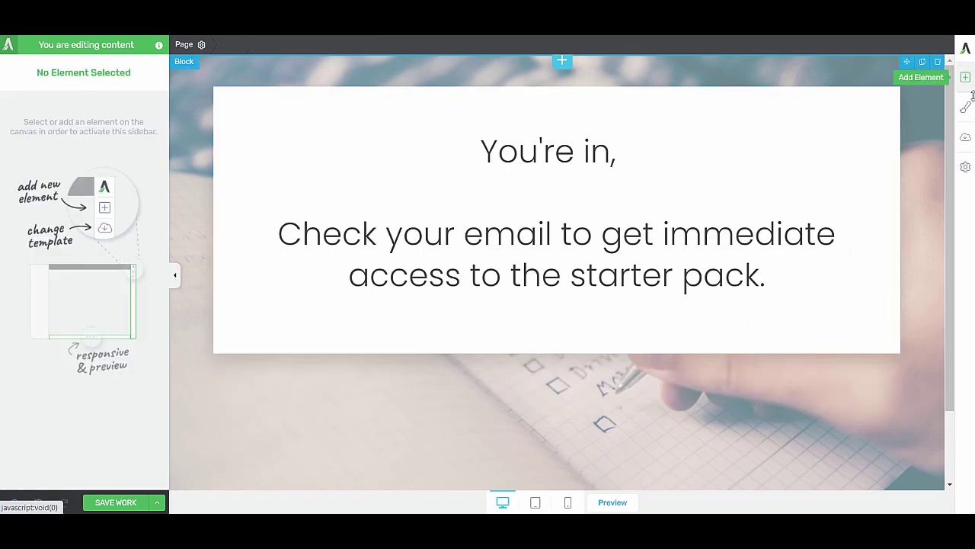
left_click(965, 77)
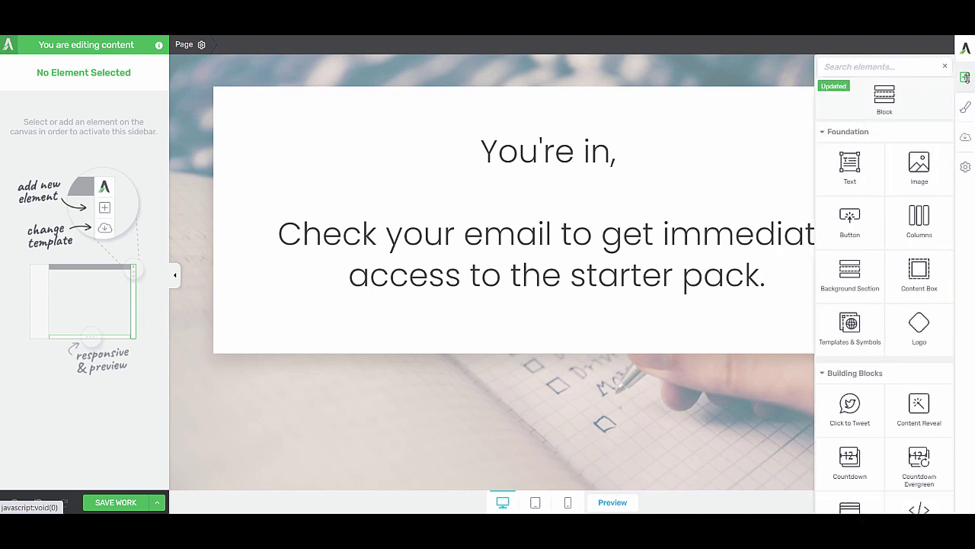
type("im")
left_click_drag(850, 122, 655, 255)
Step: Size the host photo to 153 px, give it the Circle style, and centre it
left_click_drag(71, 241, 19, 240)
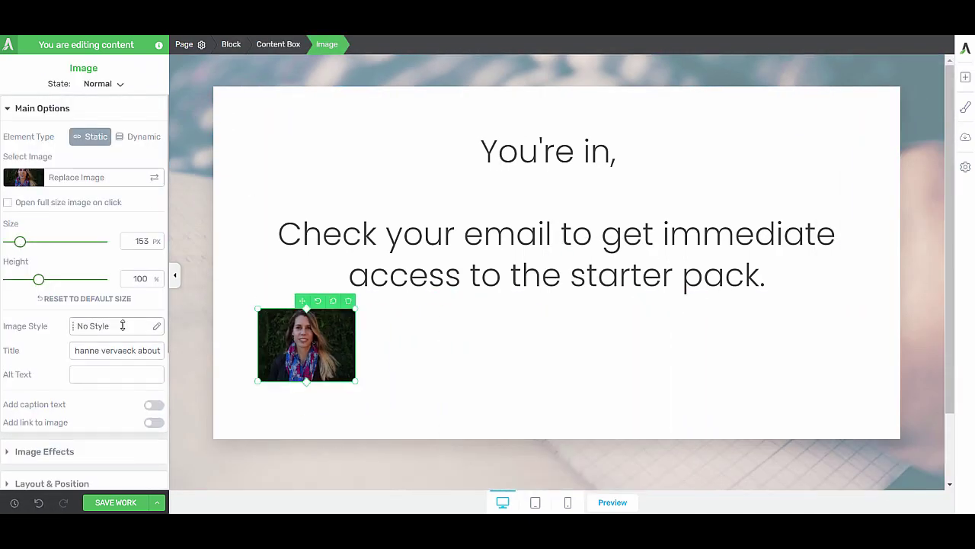
left_click(121, 326)
scroll(121, 326, "down", 3)
scroll(79, 266, "down", 3)
left_click(122, 200)
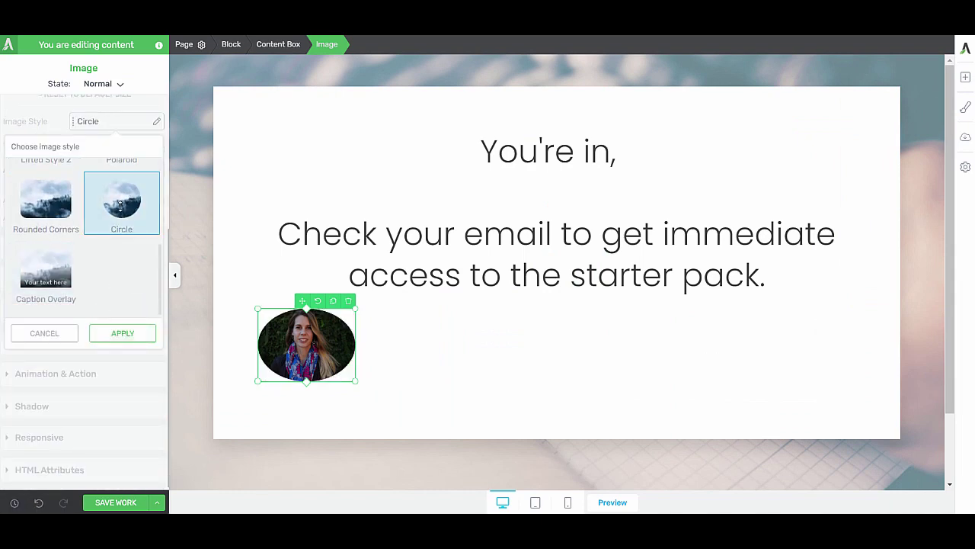
left_click_drag(355, 381, 327, 362)
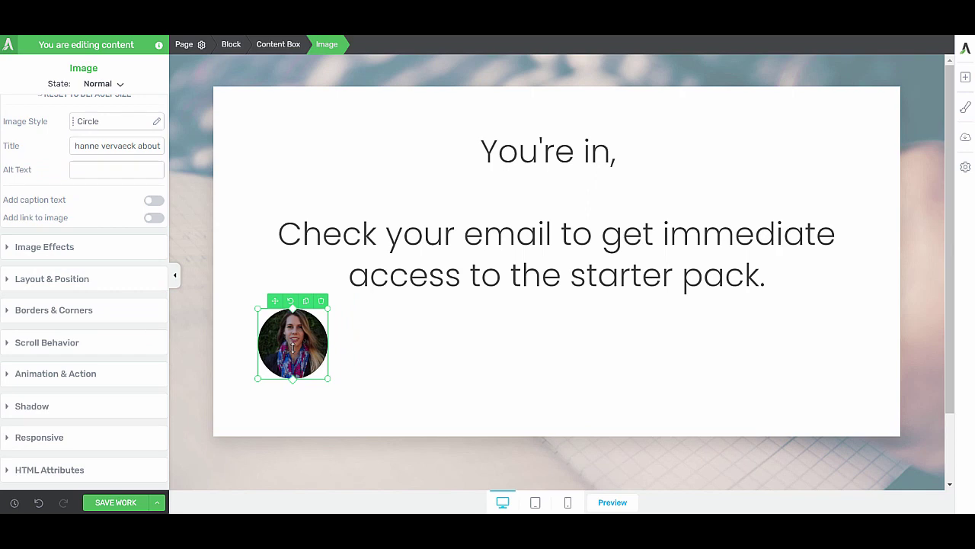
left_click(52, 278)
left_click(128, 231)
Step: Add a 12 px 'Your Host' caption under the photo, with image bottom margin -2
left_click(964, 77)
left_click_drag(850, 168, 584, 385)
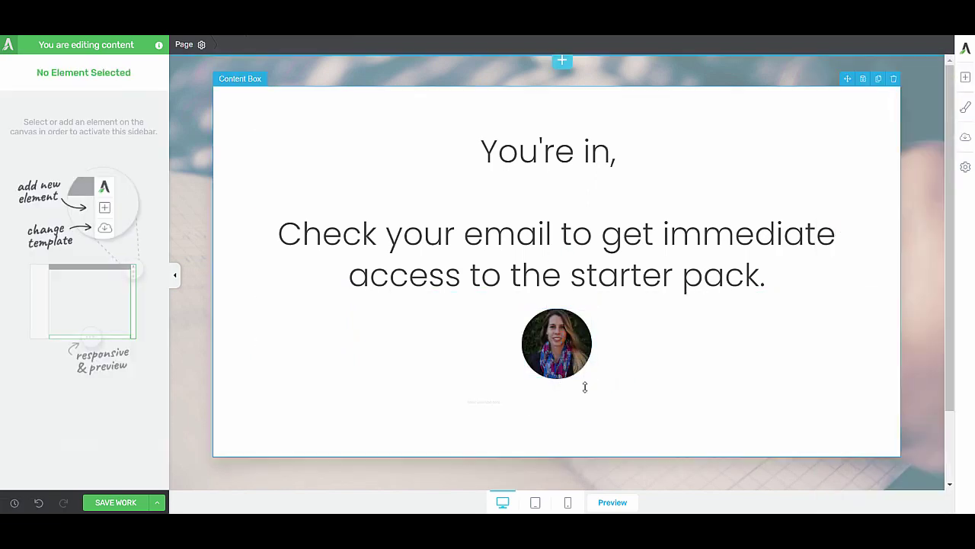
key("ctrl+v")
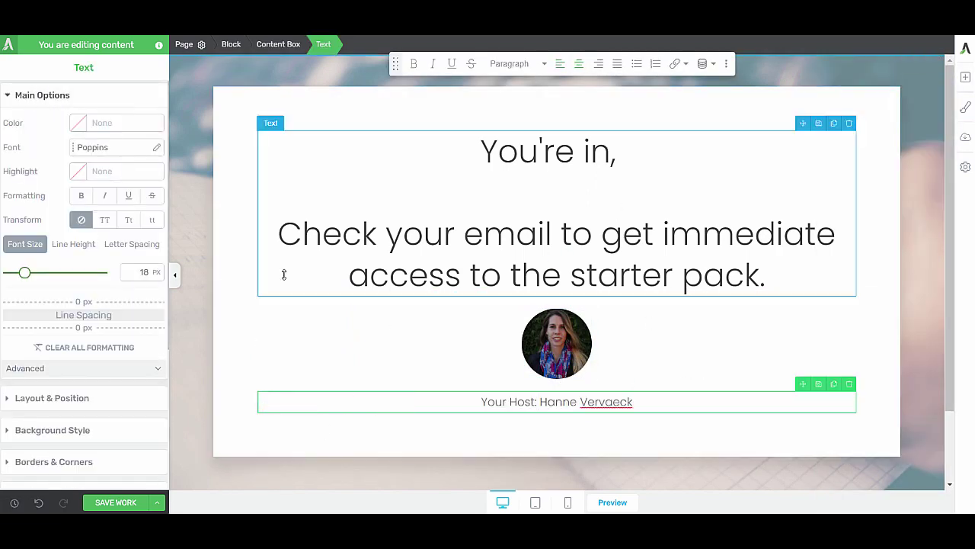
left_click_drag(26, 272, 19, 272)
left_click(556, 343)
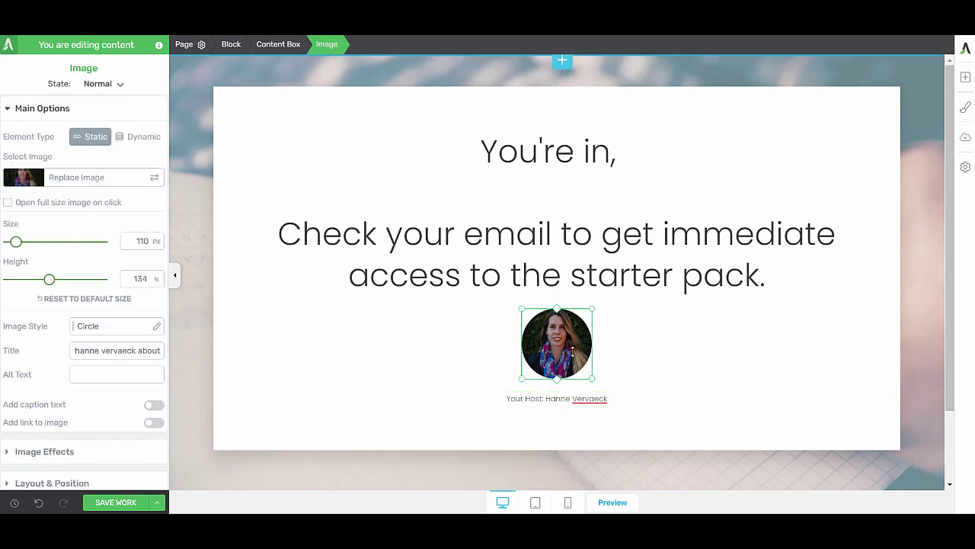
left_click(53, 478)
left_click_drag(96, 326, 101, 297)
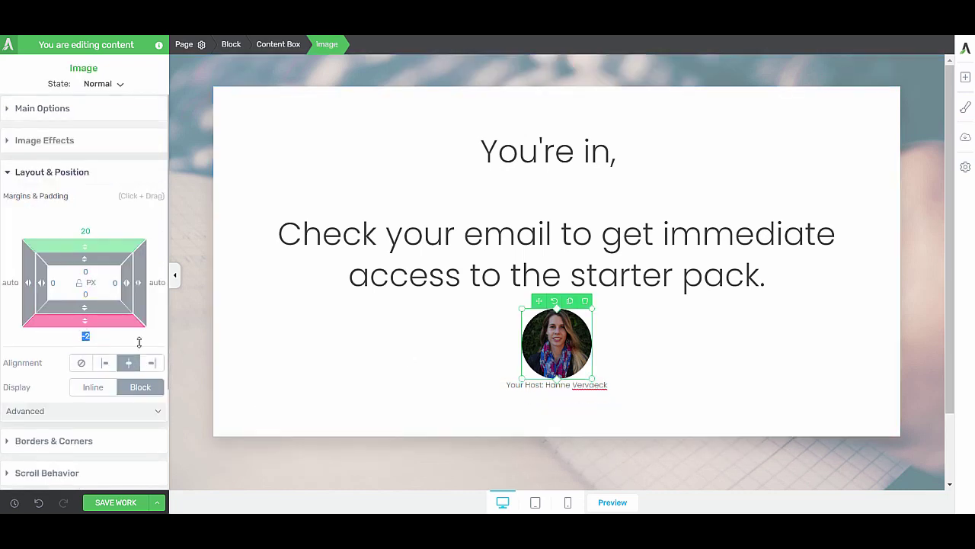
Step: Turn on the confirmation page's footer, adding the dark copyright bar at the bottom
left_click(282, 363)
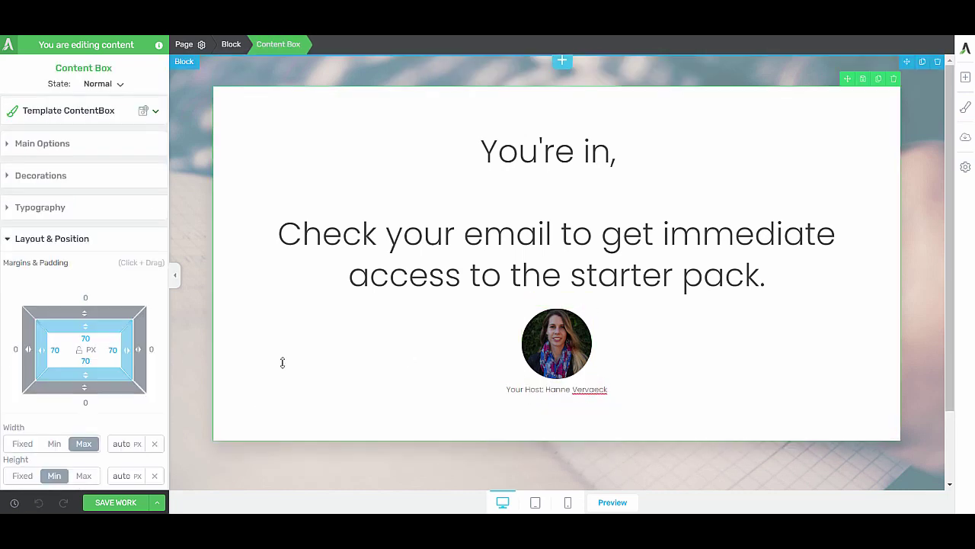
left_click(190, 45)
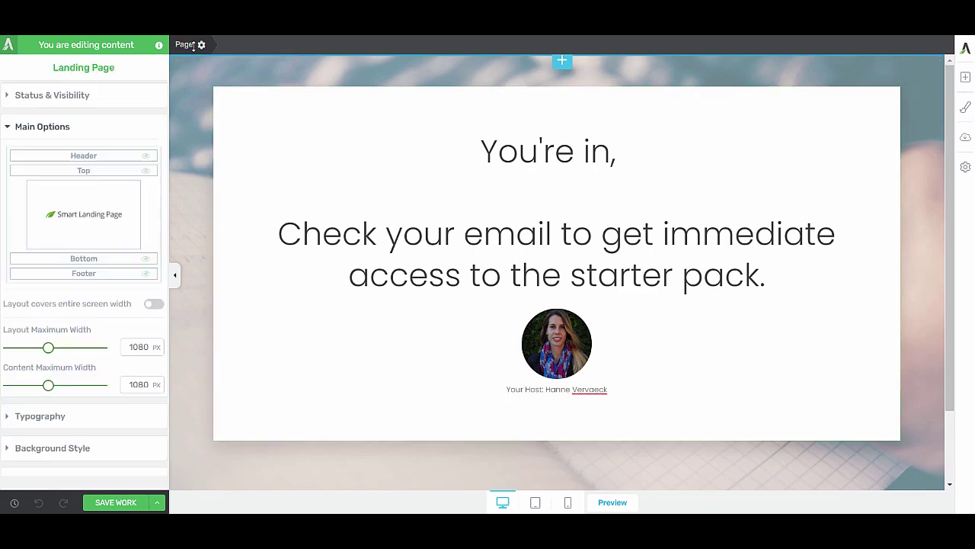
left_click(145, 273)
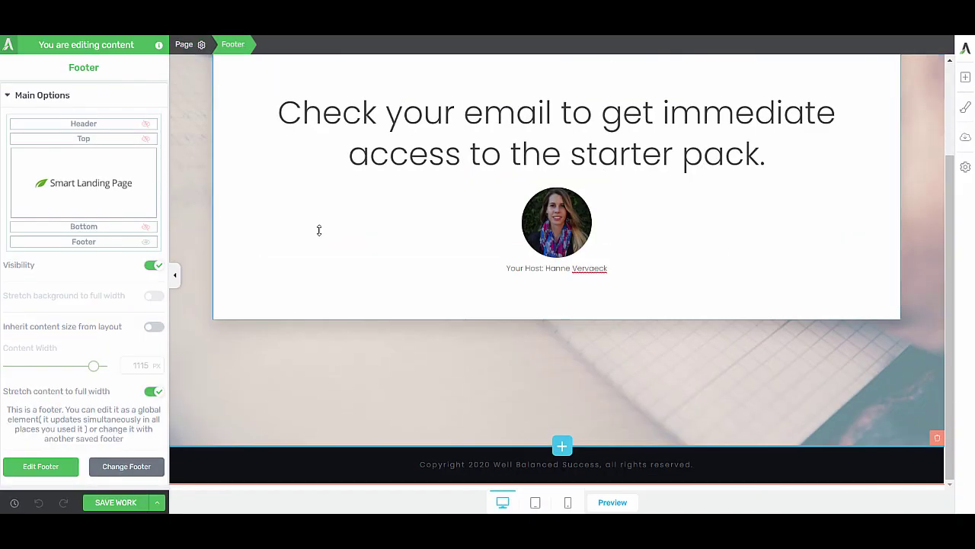
scroll(422, 307, "up", 3)
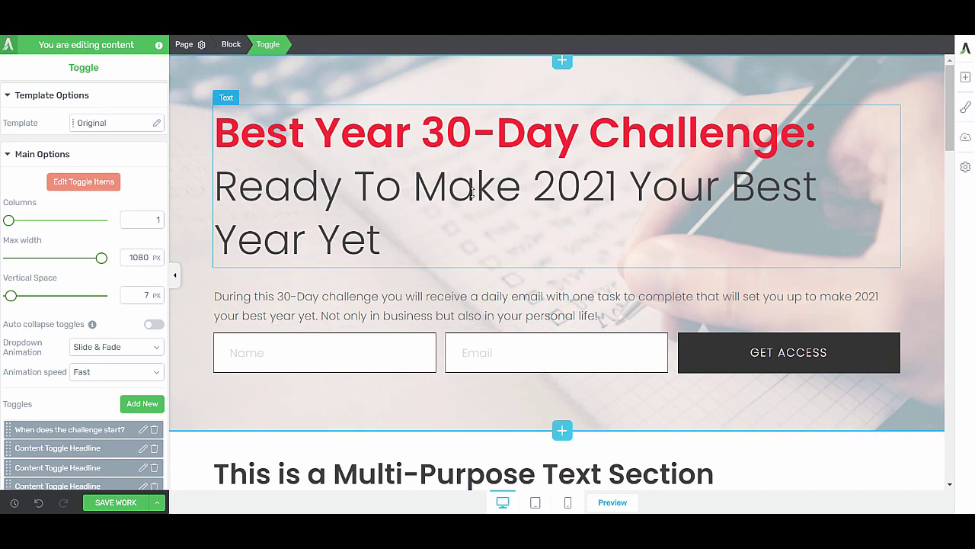
Step: Send signup form leads to ActiveCampaign's Well Balanced Success list, tagged 'Best Year Challenge'
scroll(472, 192, "down", 1)
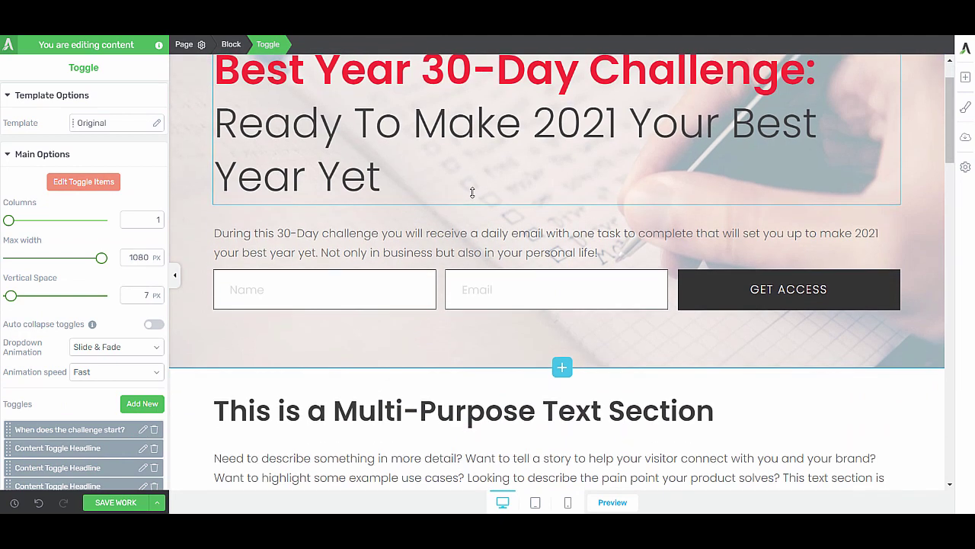
left_click(438, 276)
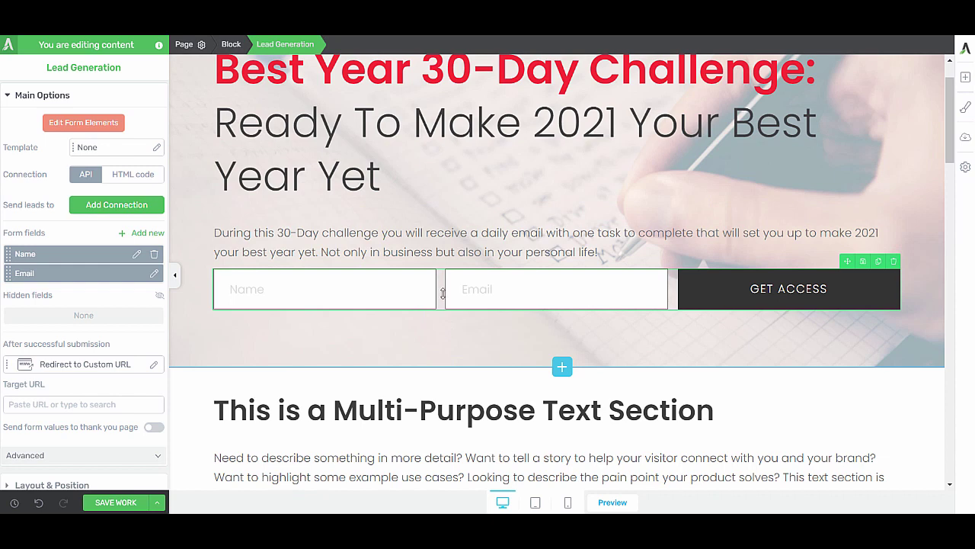
left_click(108, 204)
left_click(75, 245)
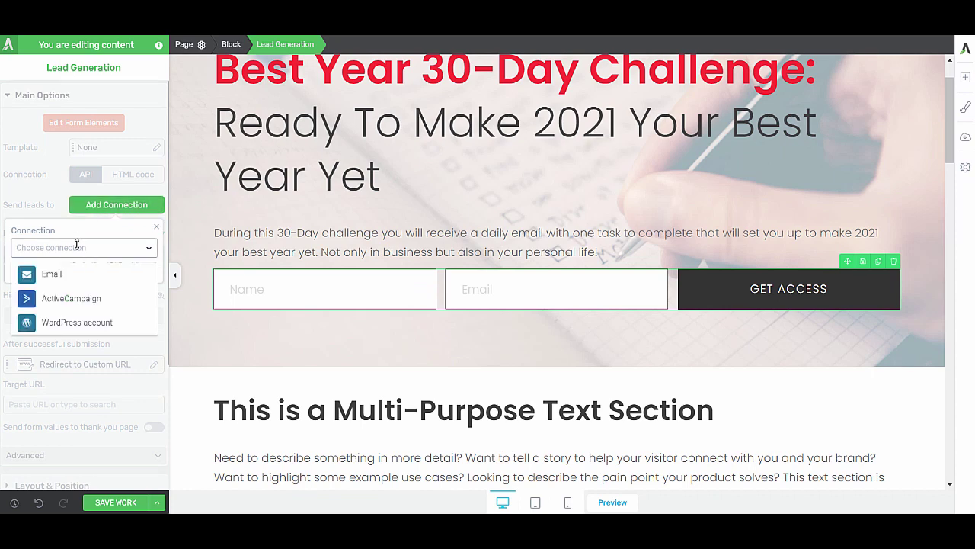
left_click(95, 300)
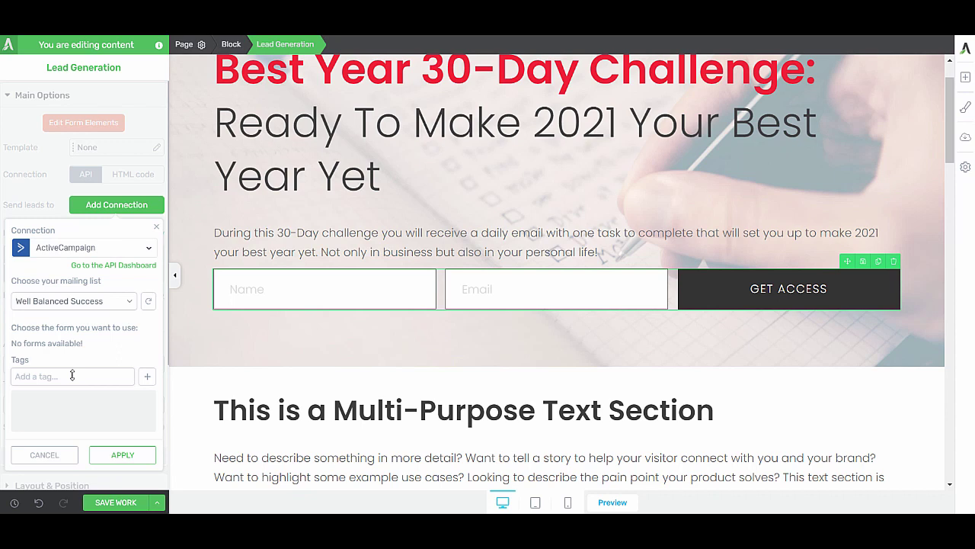
left_click(73, 375)
type("Best Year Challenge")
left_click(122, 454)
scroll(46, 343, "down", 2)
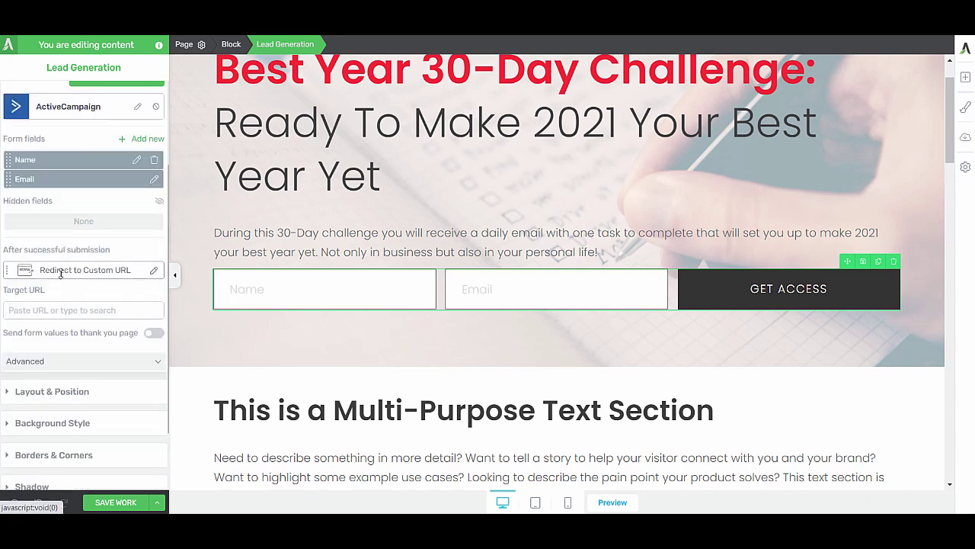
Step: Redirect the form to Challenge Confirmation Page and send form values like tve_name to it
left_click(81, 310)
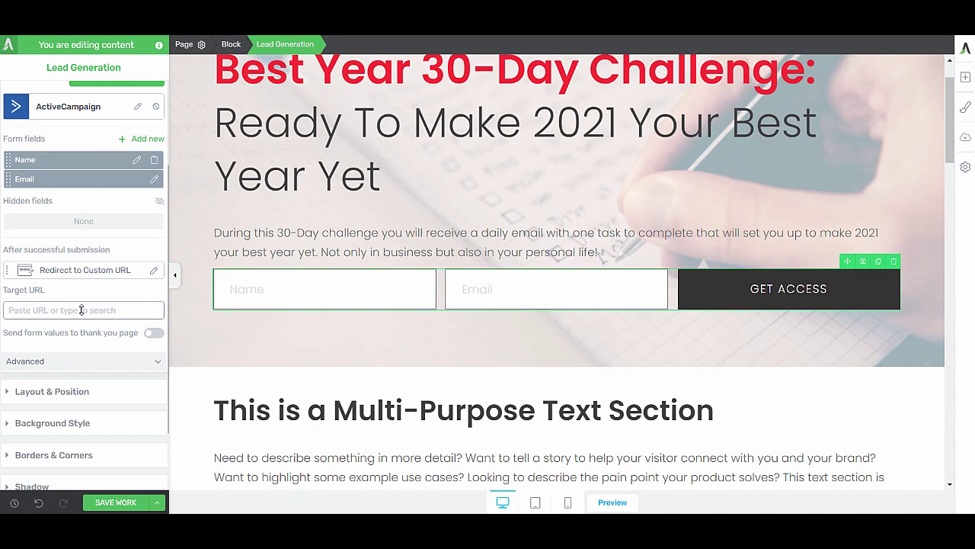
type("challe")
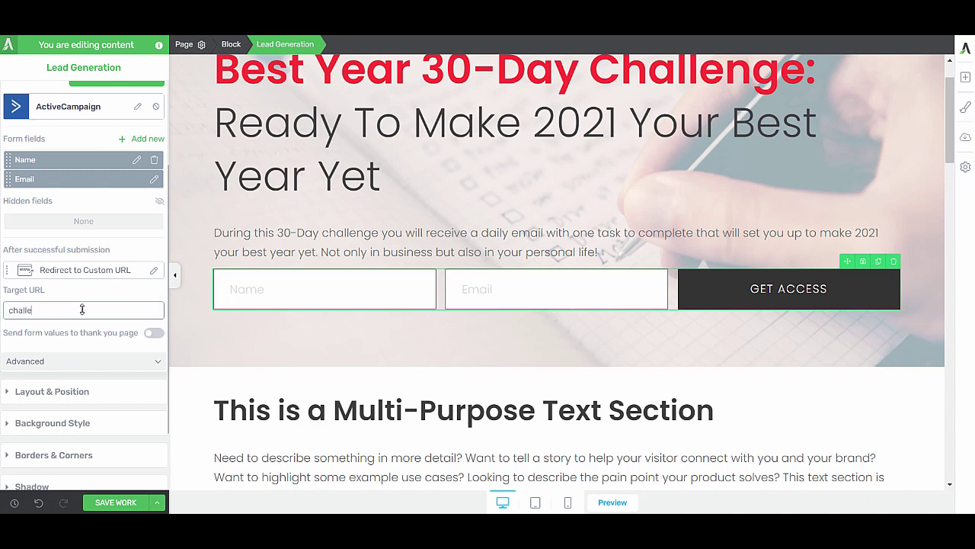
type("nge")
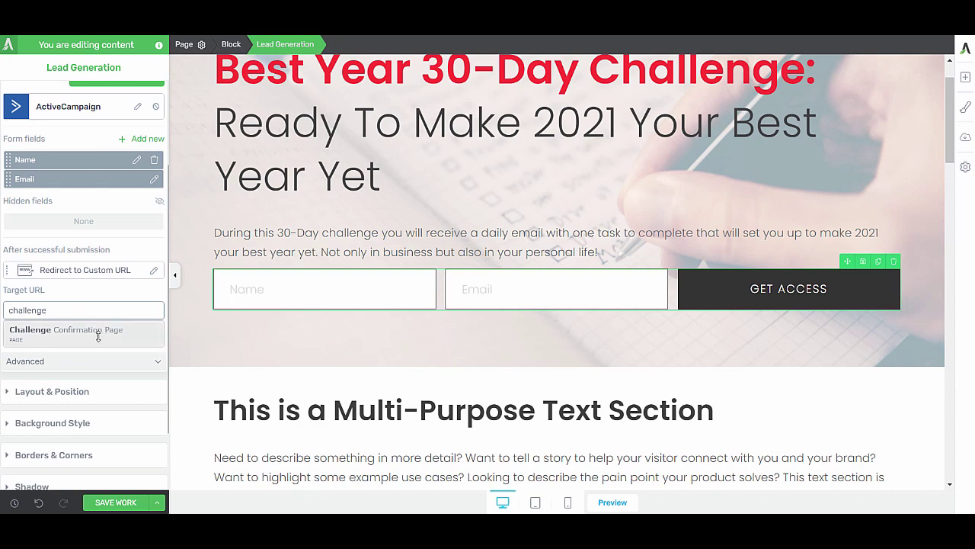
left_click(38, 333)
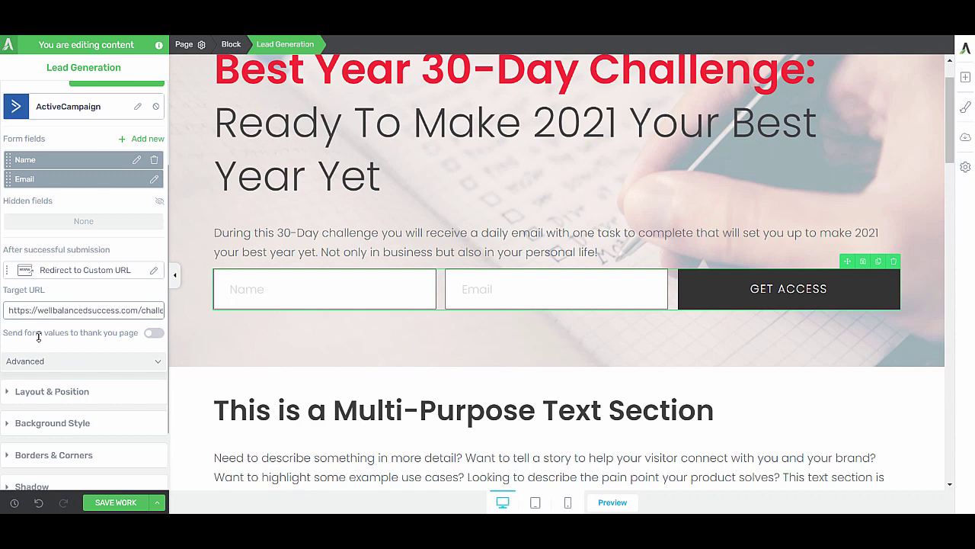
left_click(155, 332)
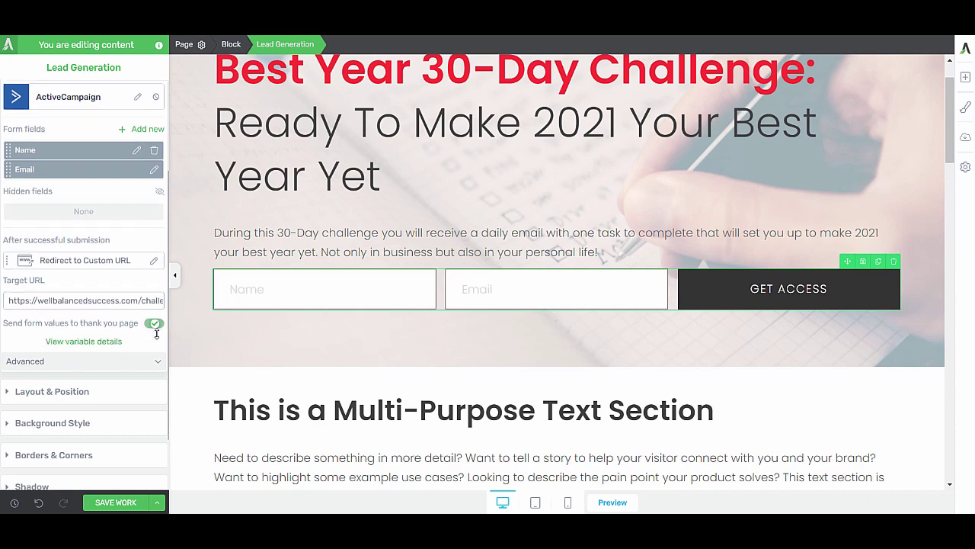
left_click(91, 341)
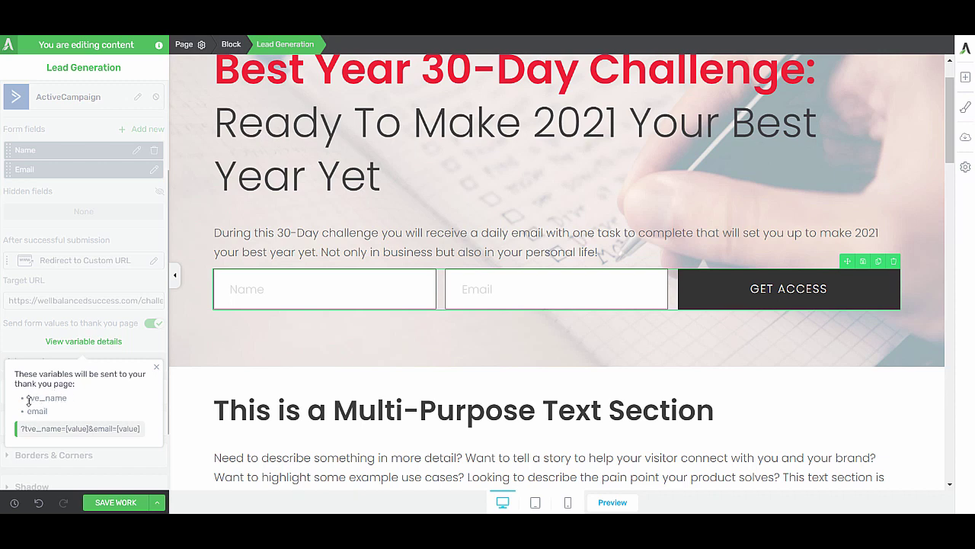
left_click_drag(27, 399, 68, 398)
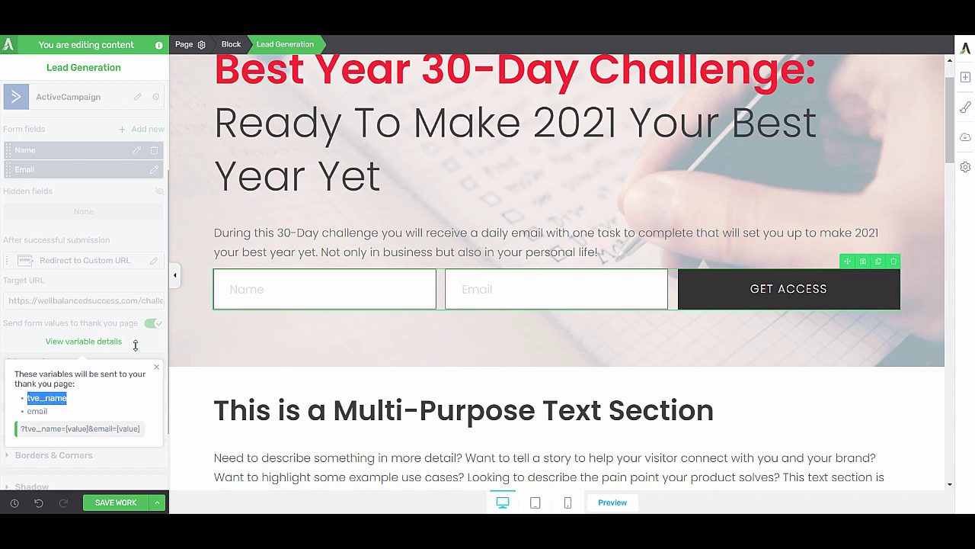
left_click(156, 366)
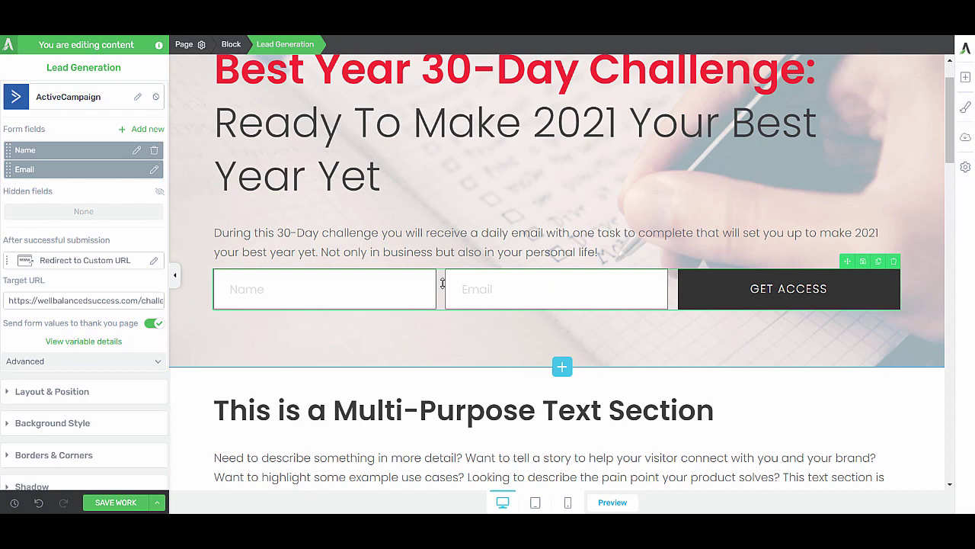
Step: Relabel the opt-in form's submit button from GET ACCESS to "I'm In!"
scroll(44, 221, "up", 2)
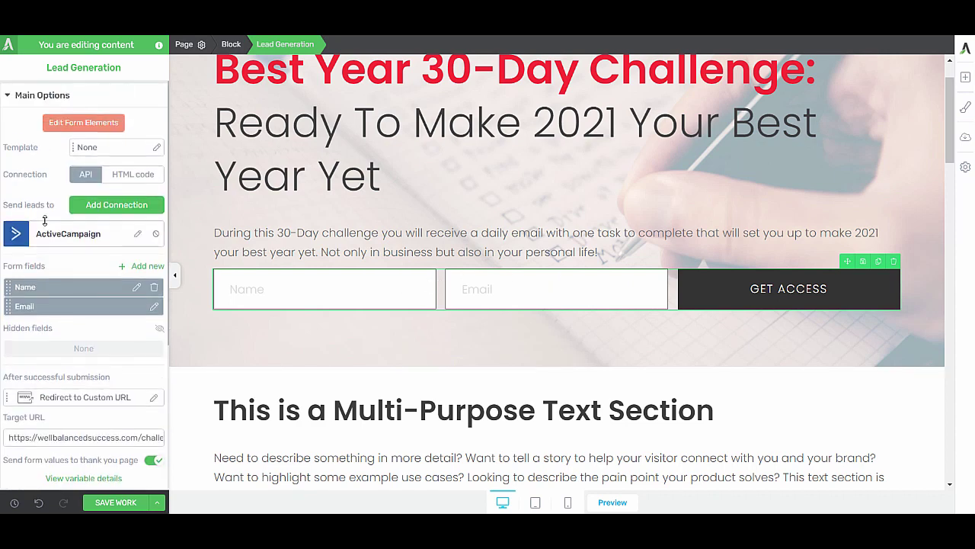
left_click(76, 122)
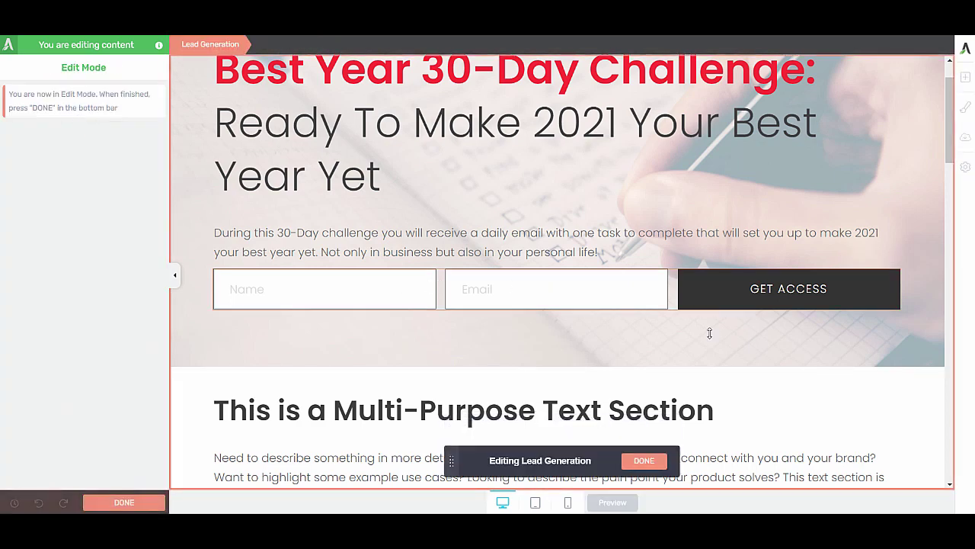
left_click(778, 290)
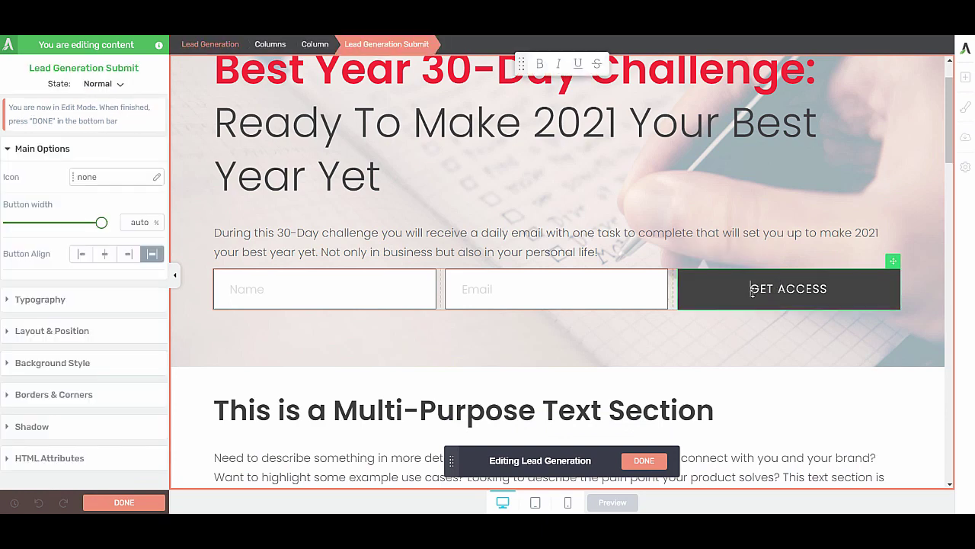
triple_click(792, 292)
key("BackSpace")
type("I'm In!")
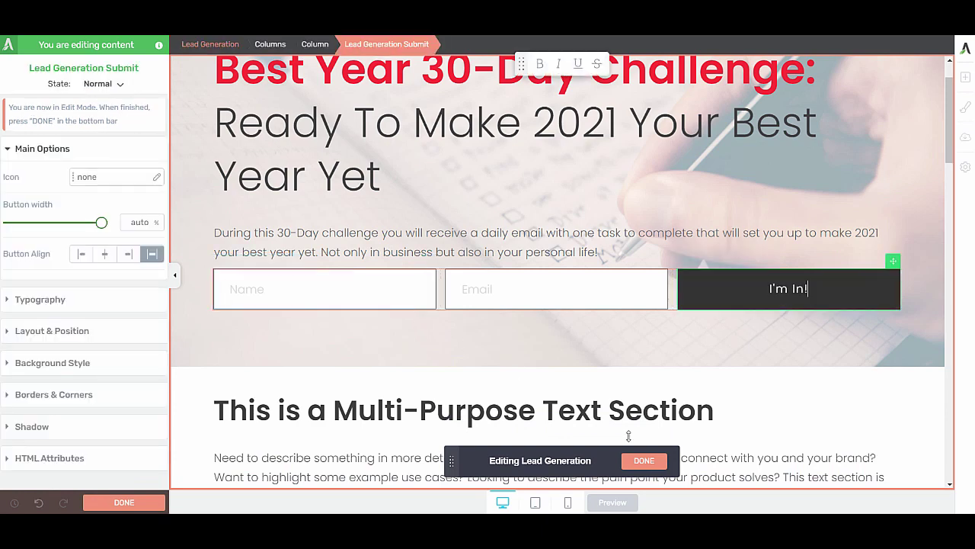
left_click(644, 460)
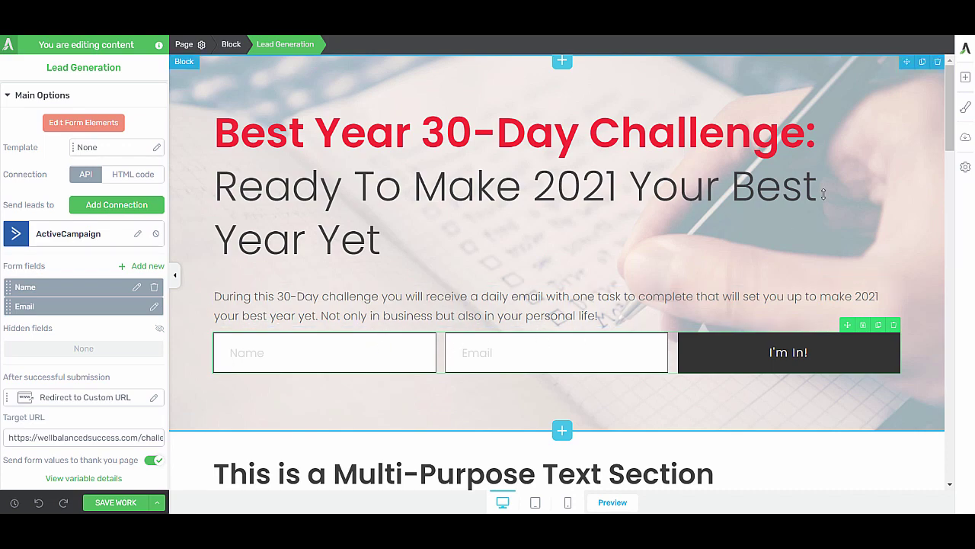
Step: Add a new button reading "Yes I'm In" below the feature cards
left_click_drag(950, 96, 967, 260)
scroll(967, 260, "up", 3)
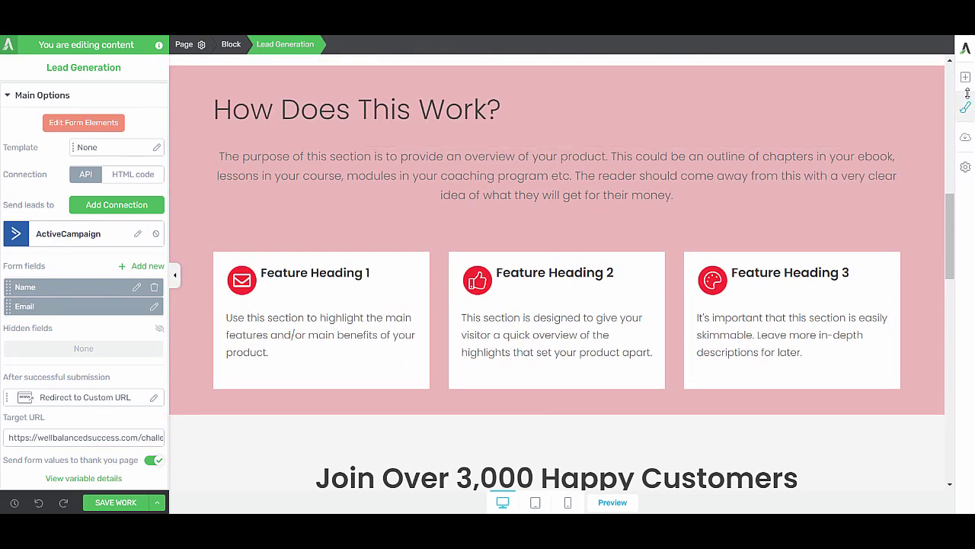
left_click(965, 79)
type("bu")
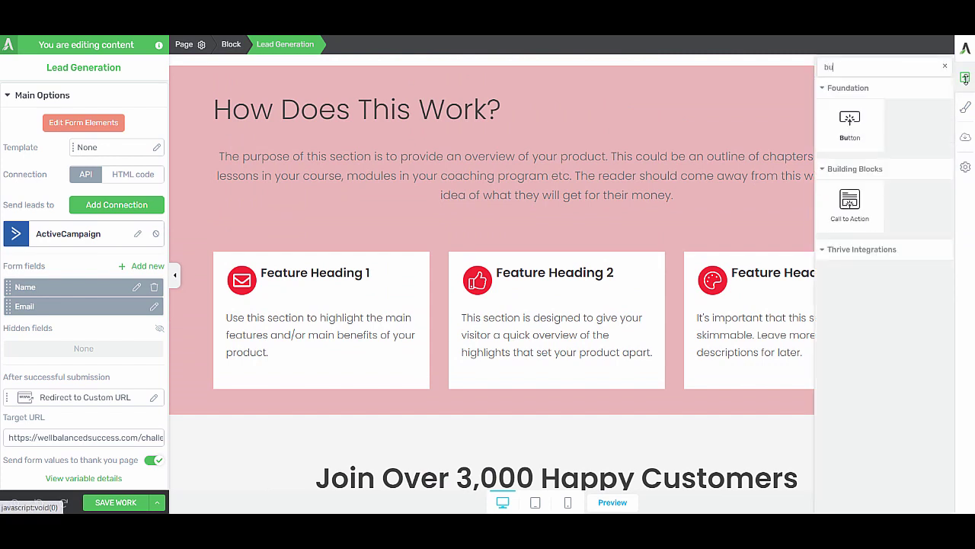
left_click_drag(850, 121, 457, 404)
double_click(594, 422)
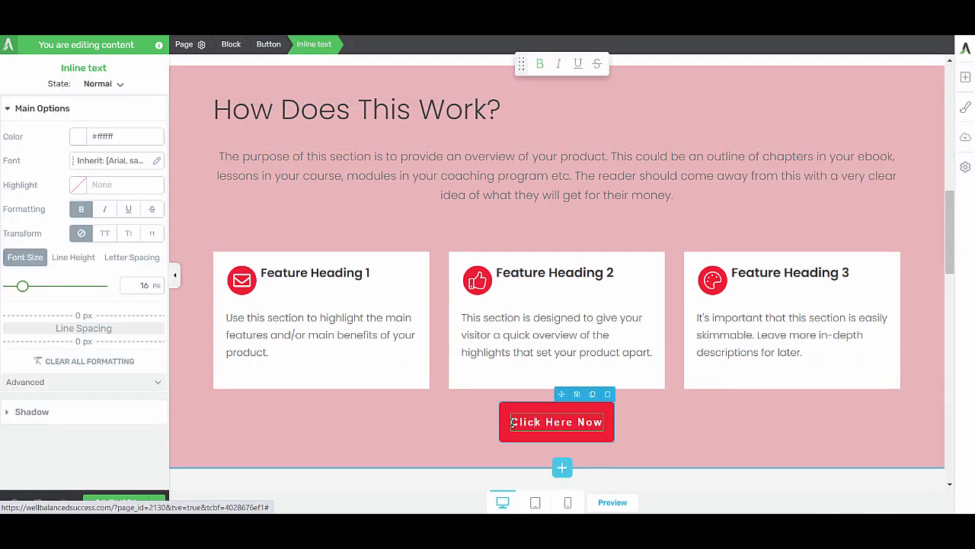
type("Yes")
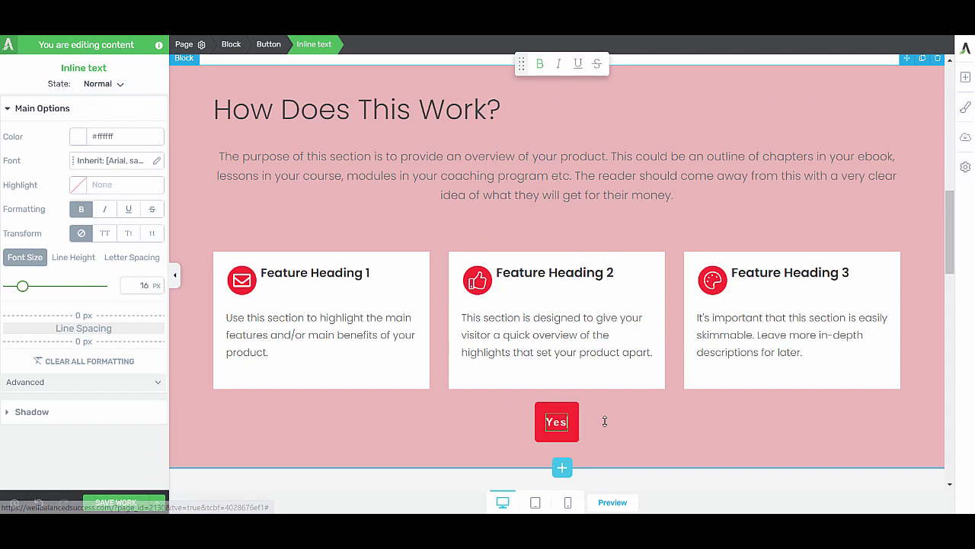
type(" I'm In")
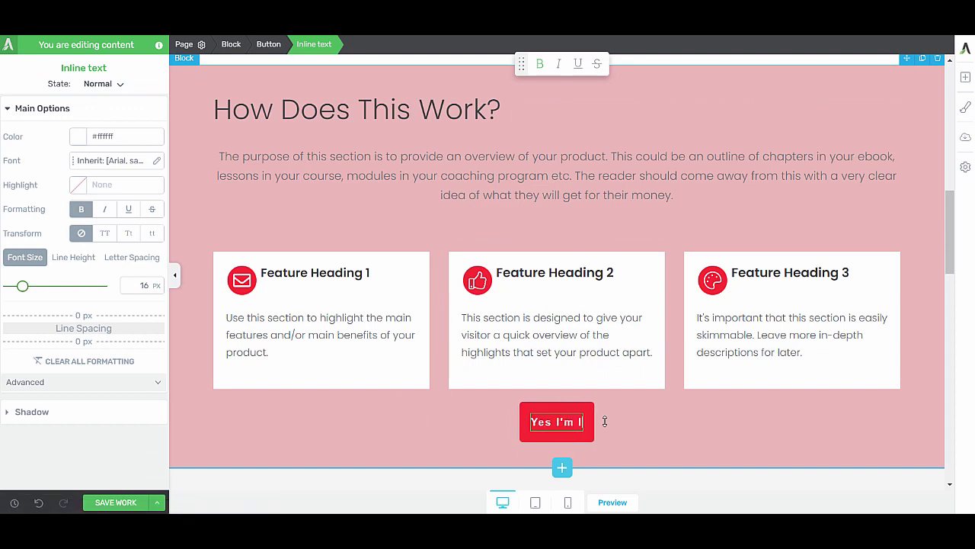
left_click(596, 420)
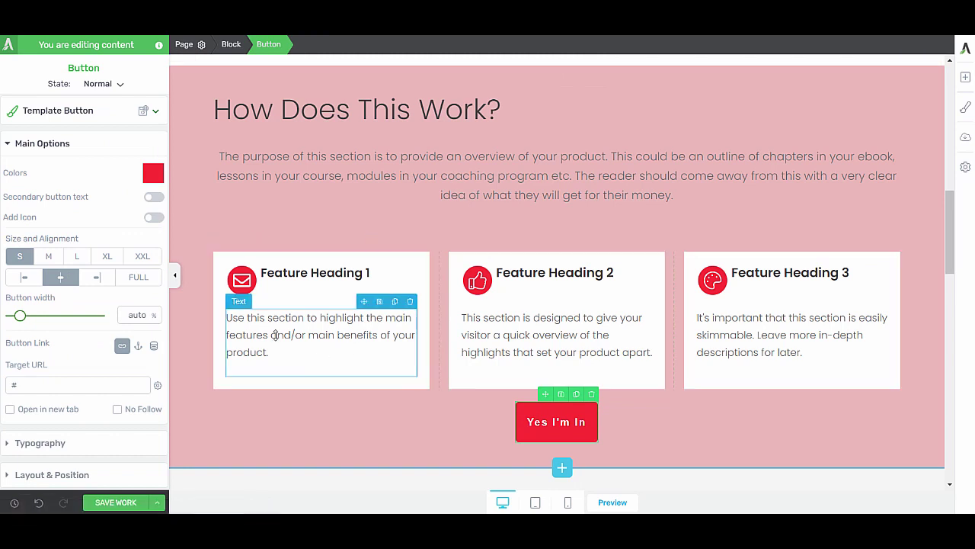
Step: Set the button's link to a Jumplink targeting the Best Year headline at the top
left_click(137, 346)
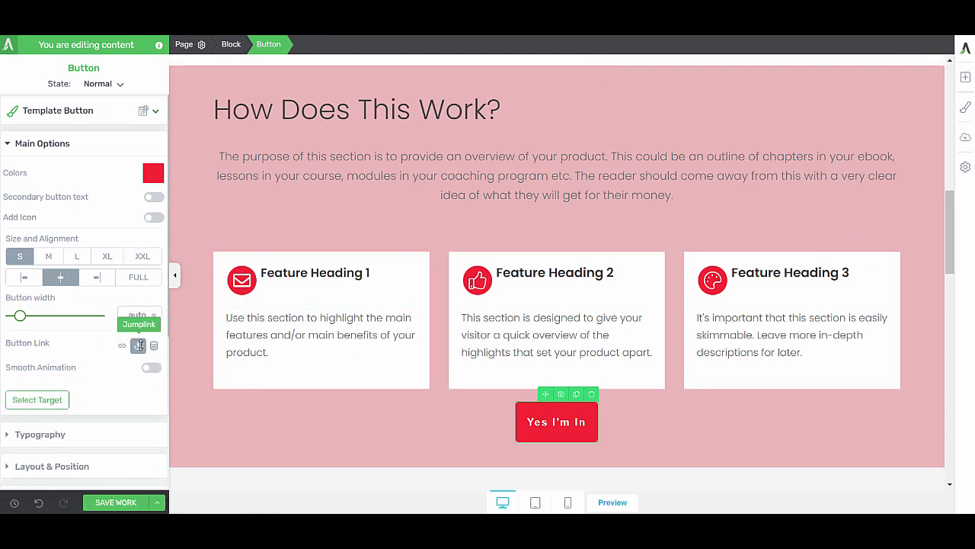
left_click(37, 390)
scroll(732, 313, "up", 10)
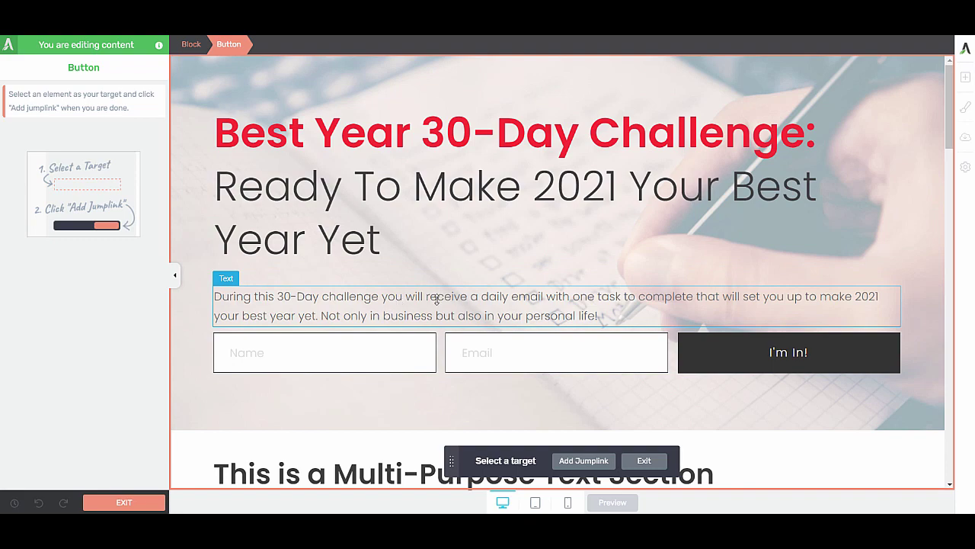
left_click(439, 227)
left_click(582, 460)
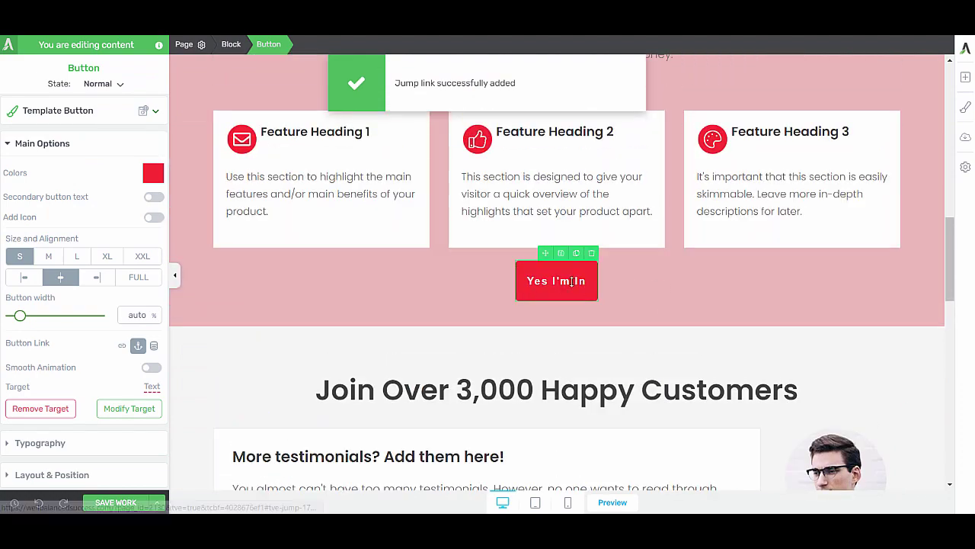
left_click_drag(954, 269, 958, 111)
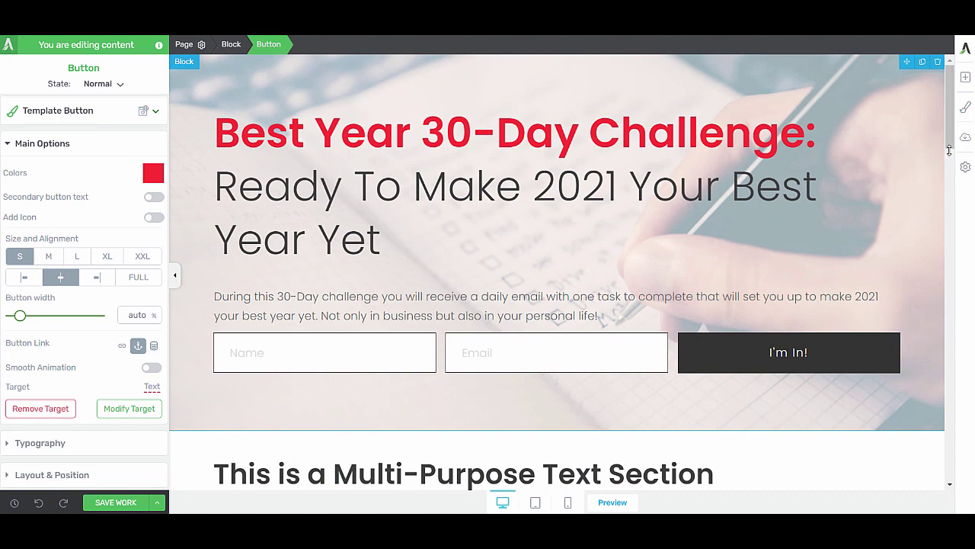
mouse_move(950, 109)
left_mouse_down()
mouse_move(951, 132)
mouse_move(951, 109)
left_mouse_up()
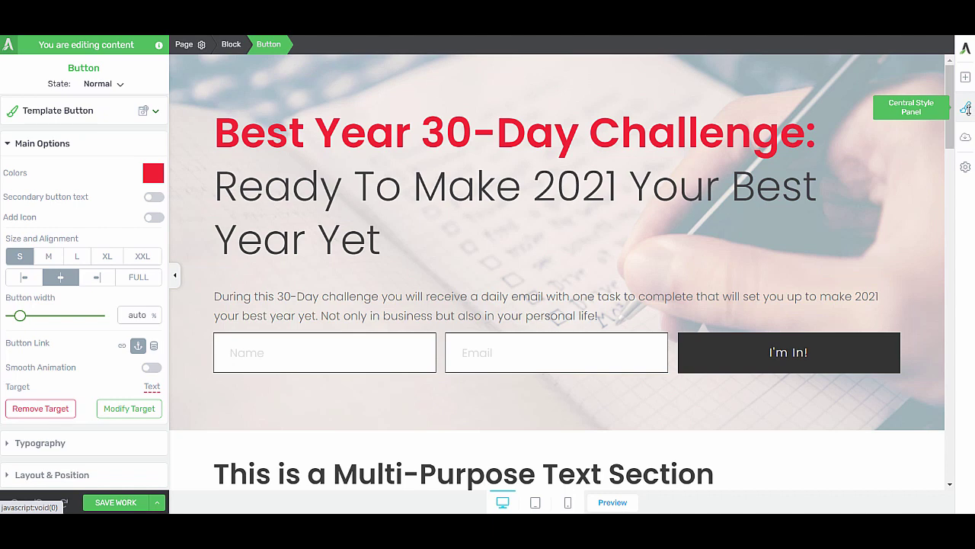
Step: Switch the master template colours to magenta Bright 03 and apply a custom main accent colour
left_click(965, 109)
left_click(899, 194)
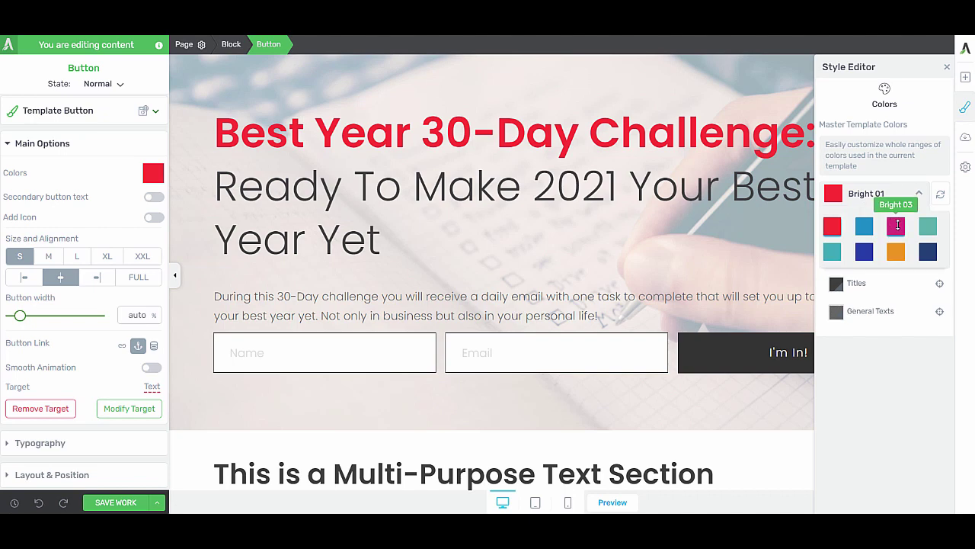
left_click(897, 225)
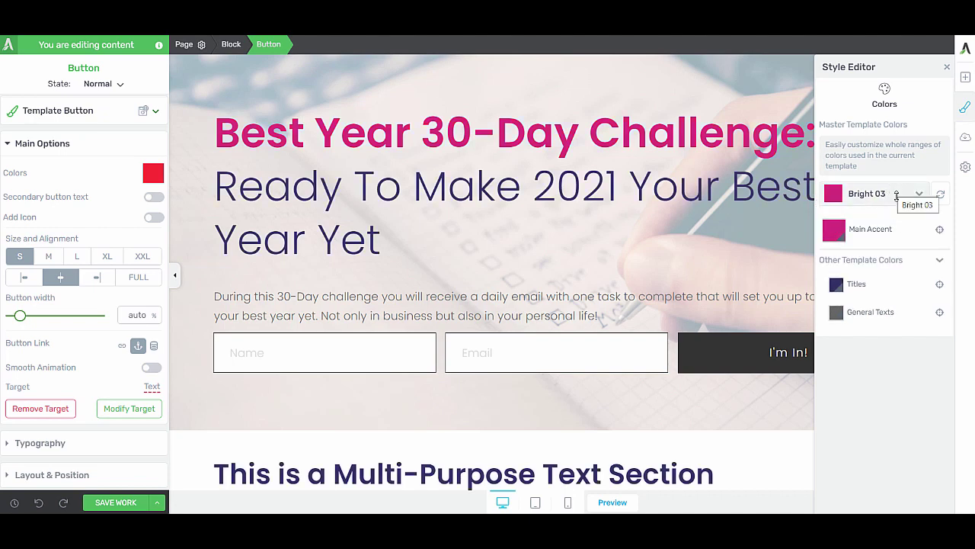
left_click(835, 230)
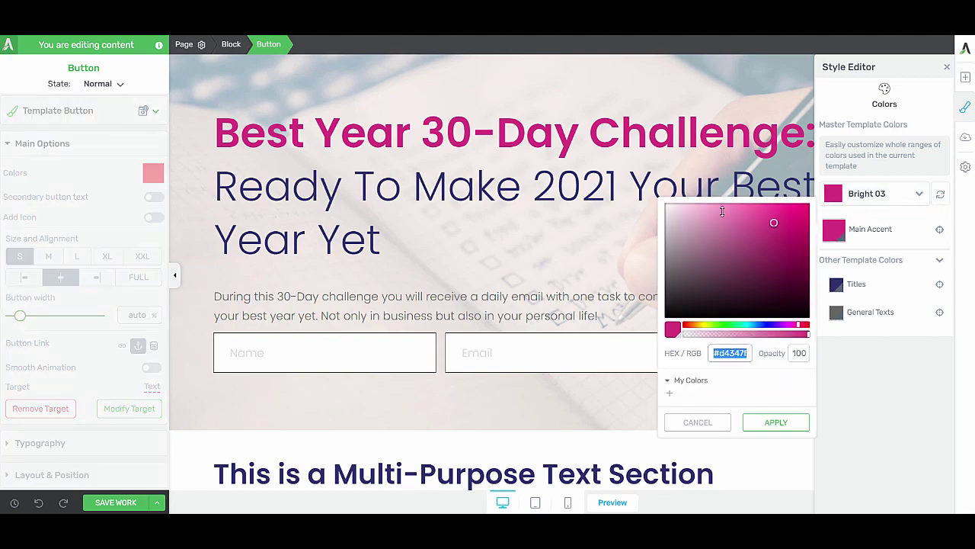
left_click(775, 422)
scroll(945, 229, "down", 8)
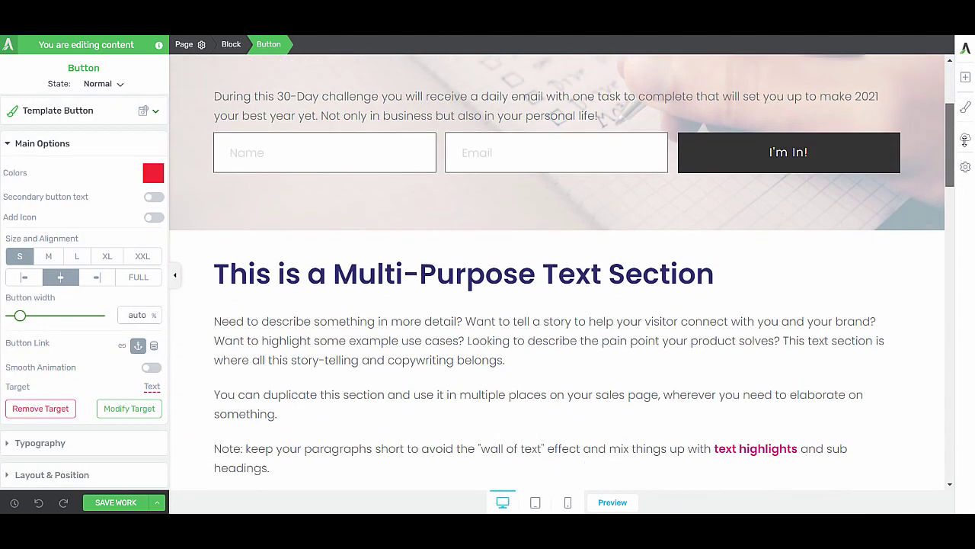
left_click_drag(973, 207, 952, 210)
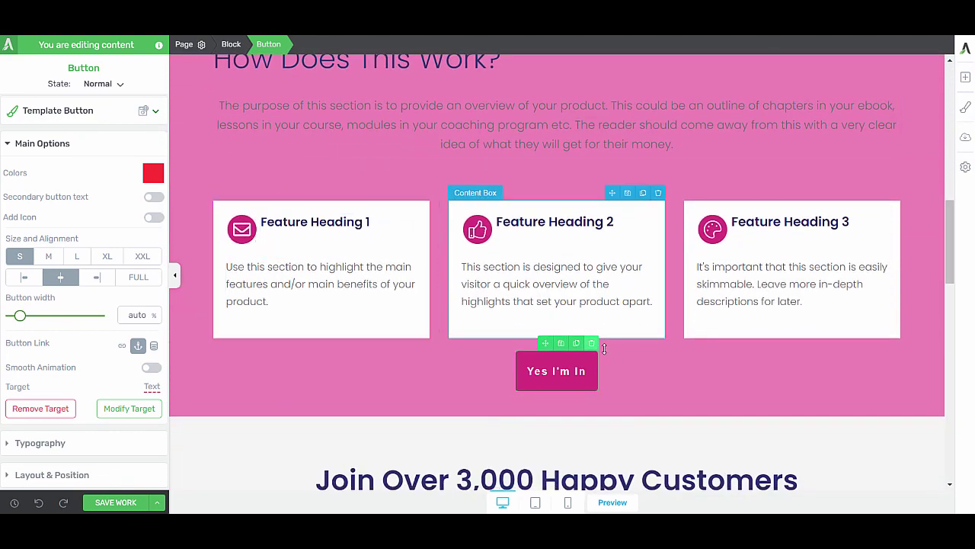
scroll(432, 194, "up", 3)
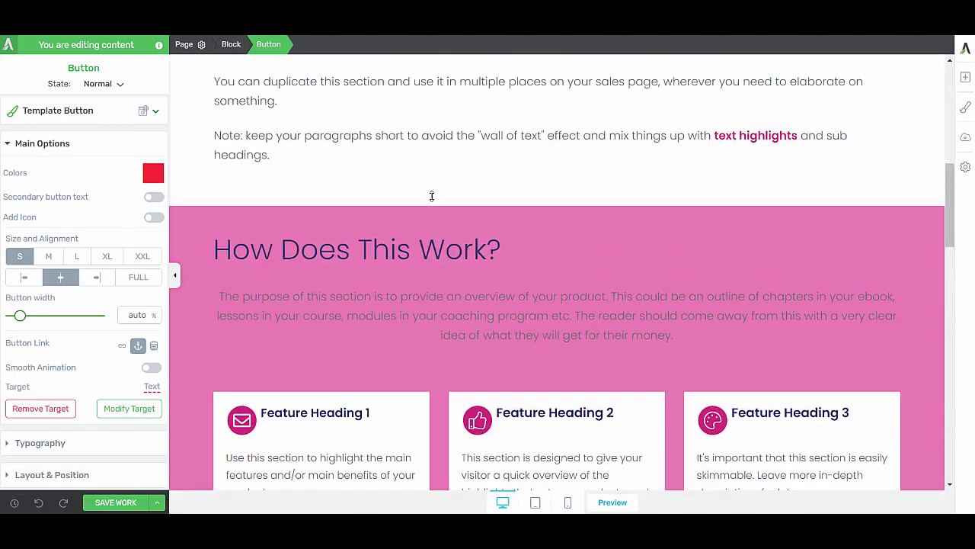
scroll(433, 195, "down", 15)
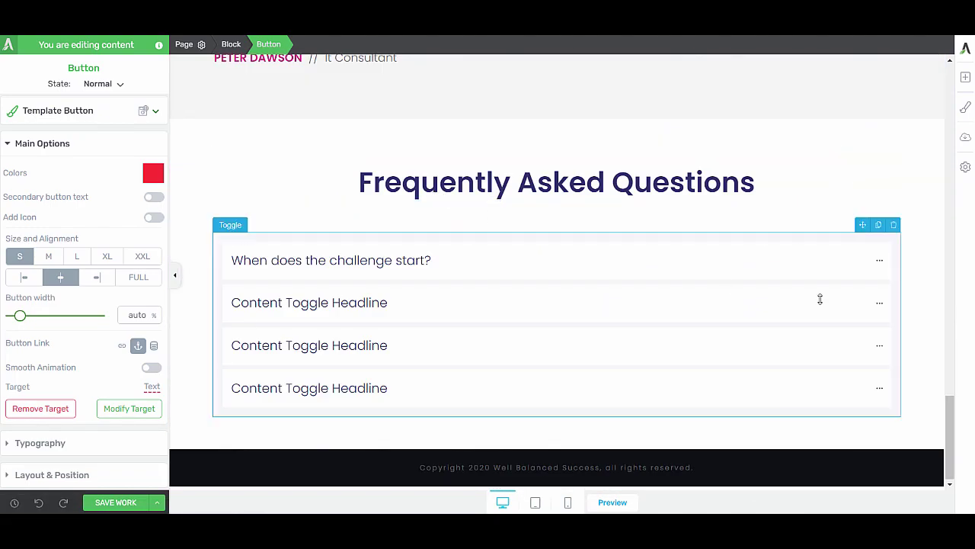
left_click_drag(950, 414, 950, 72)
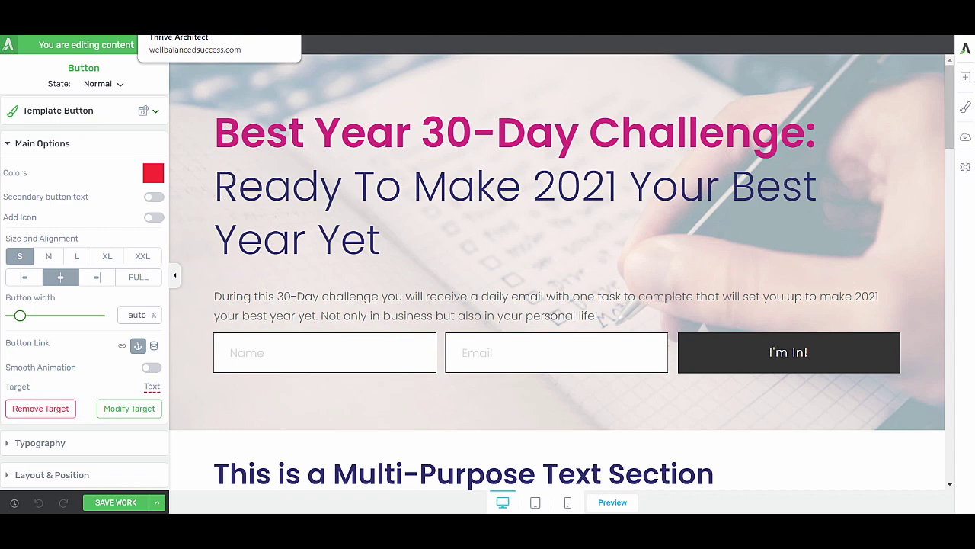
Step: Insert Request data > URL QueryString dynamic text with variable tve_name into the confirmation heading, then save
left_click(219, 26)
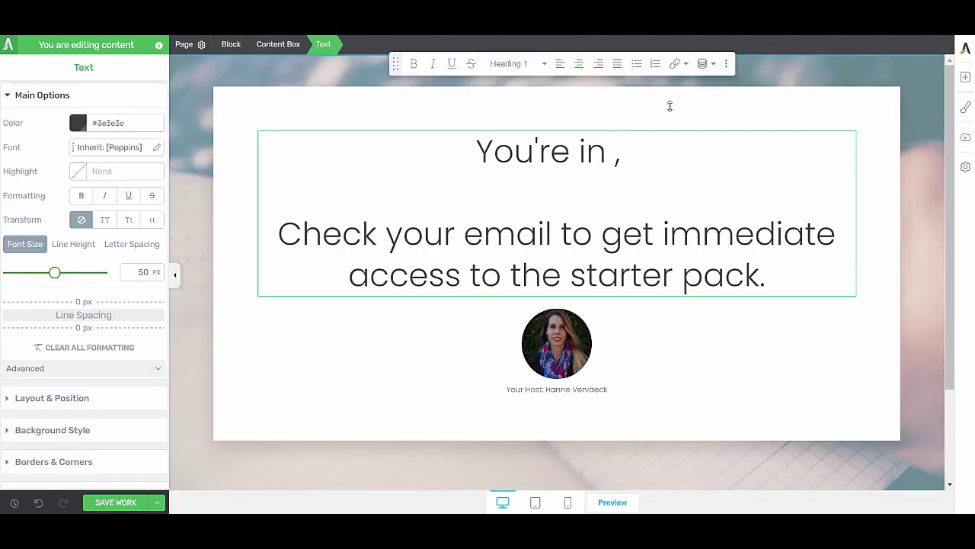
left_click(714, 66)
left_click(616, 108)
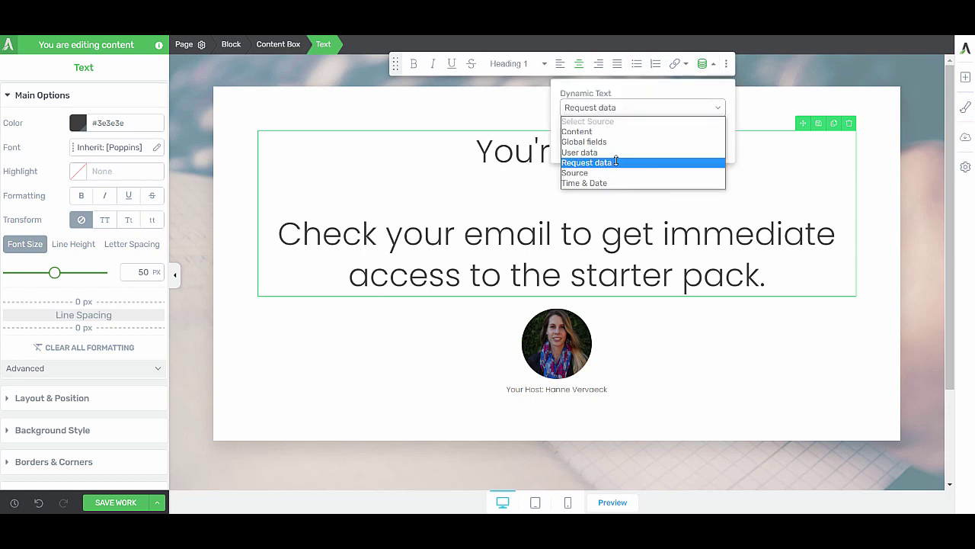
left_click(615, 162)
left_click(633, 135)
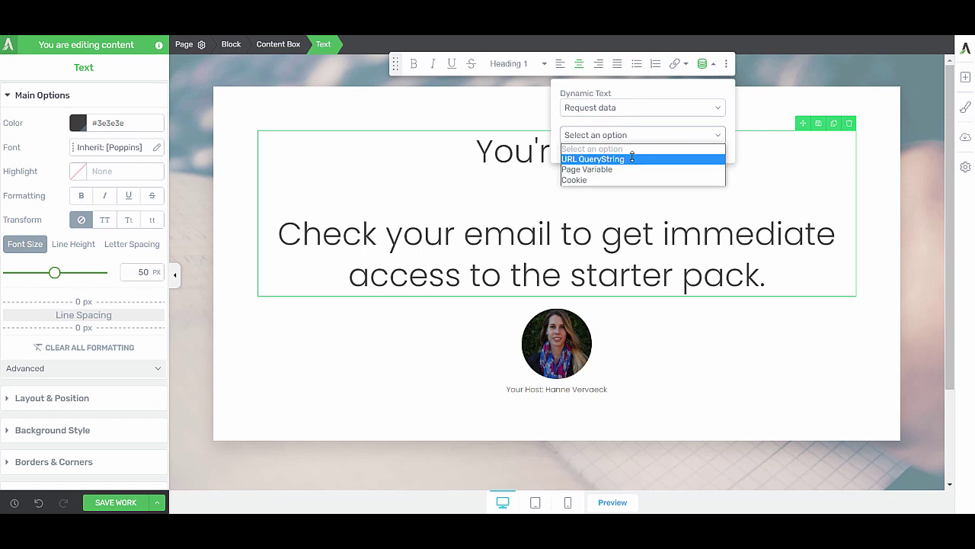
left_click(632, 158)
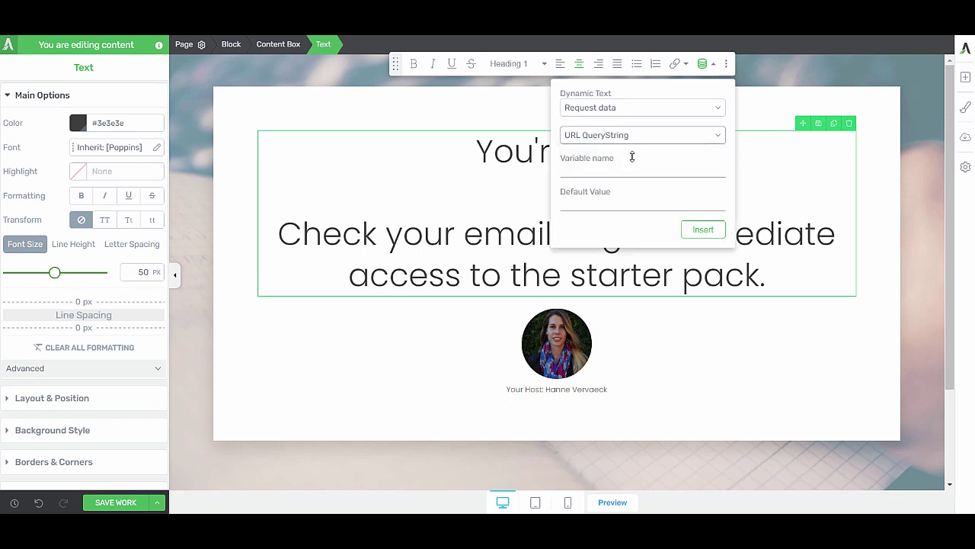
left_click(587, 168)
type("tve_name")
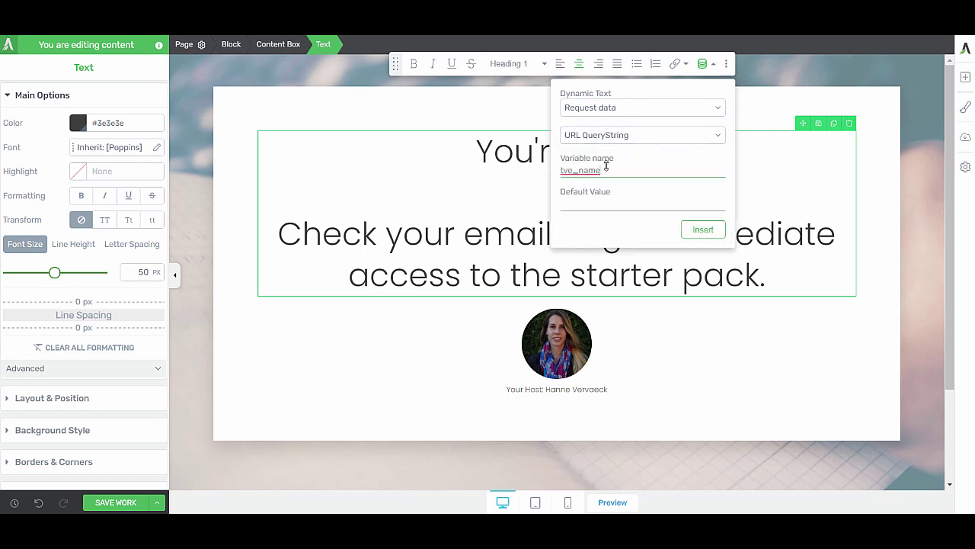
left_click(579, 207)
left_click(704, 230)
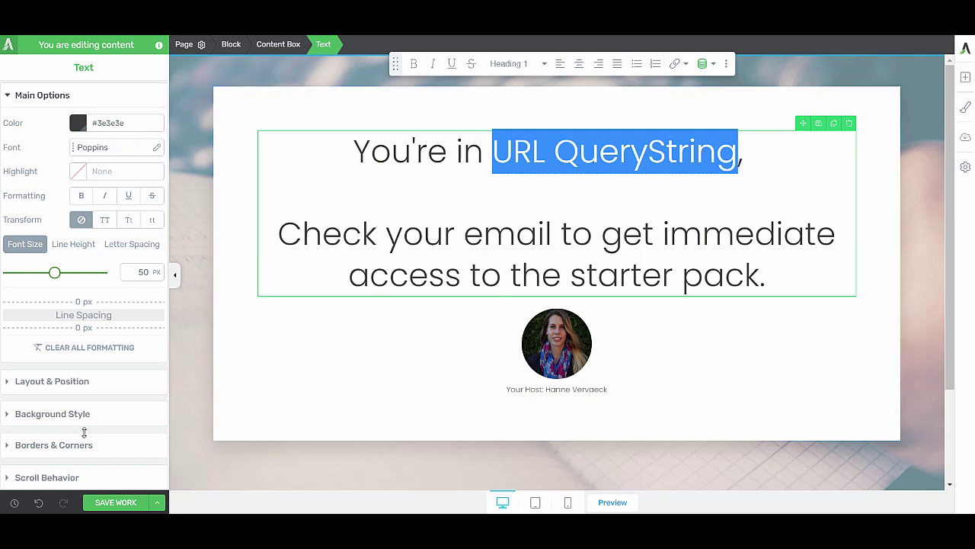
left_click(114, 501)
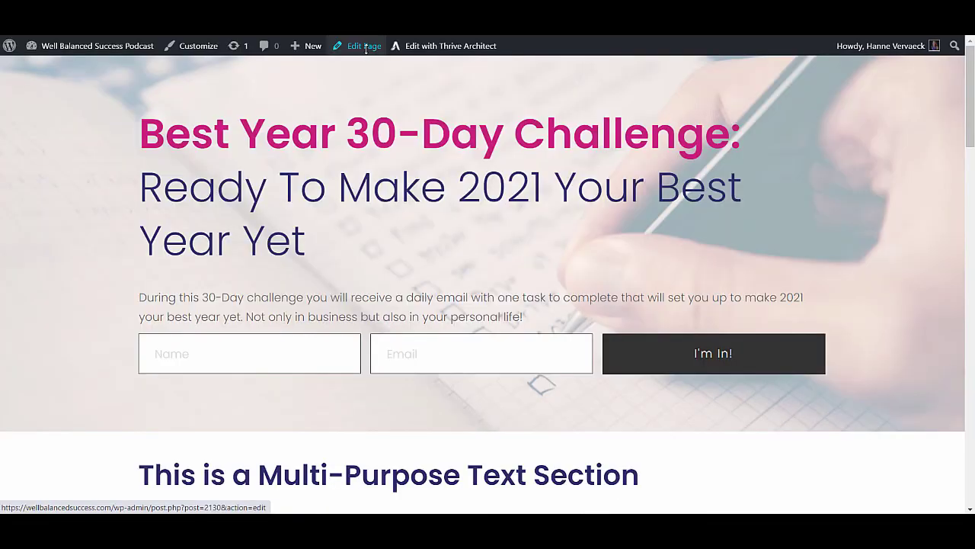
Step: Publish the Best Year Challenge page
left_click(366, 48)
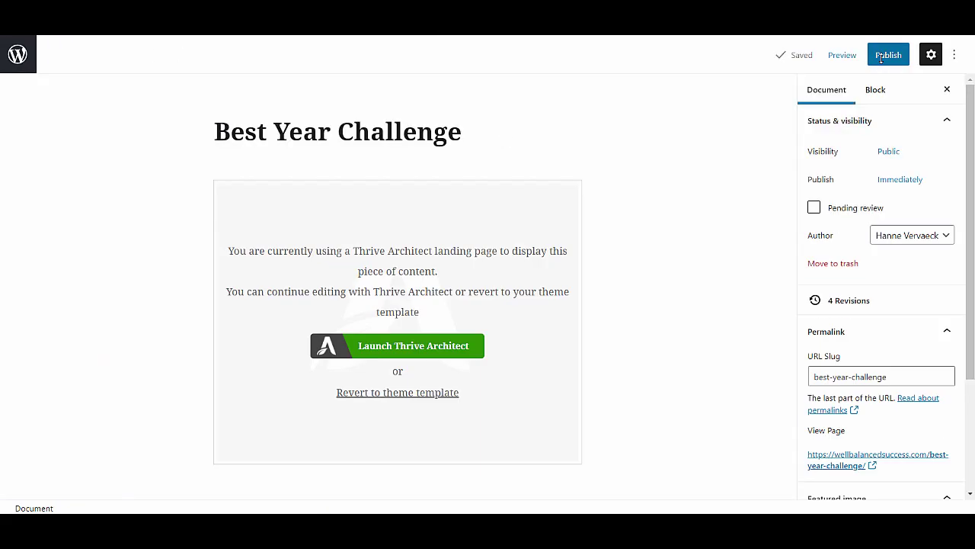
left_click(882, 56)
left_click(829, 56)
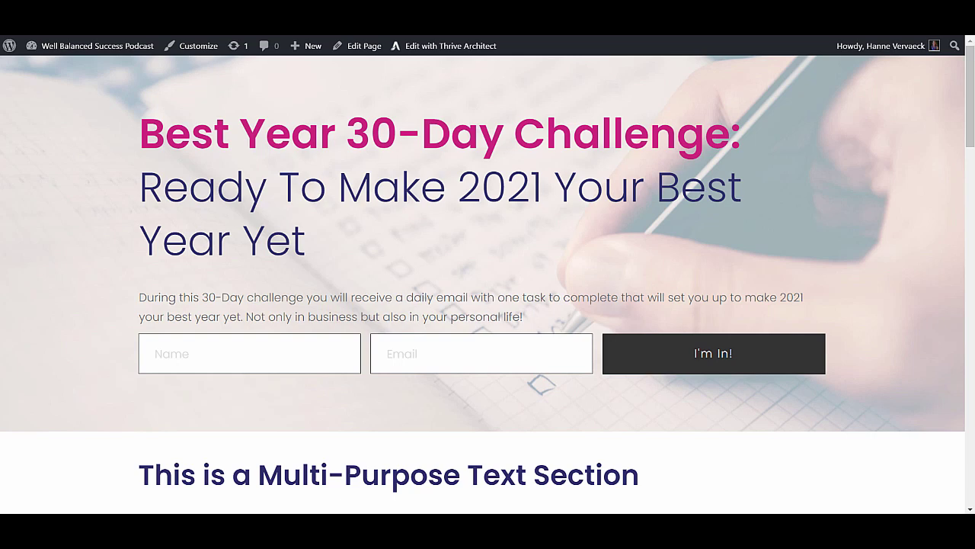
Step: Submit a test sign-up on the live page with a first name and email via I'm In!
scroll(325, 102, "down", 1)
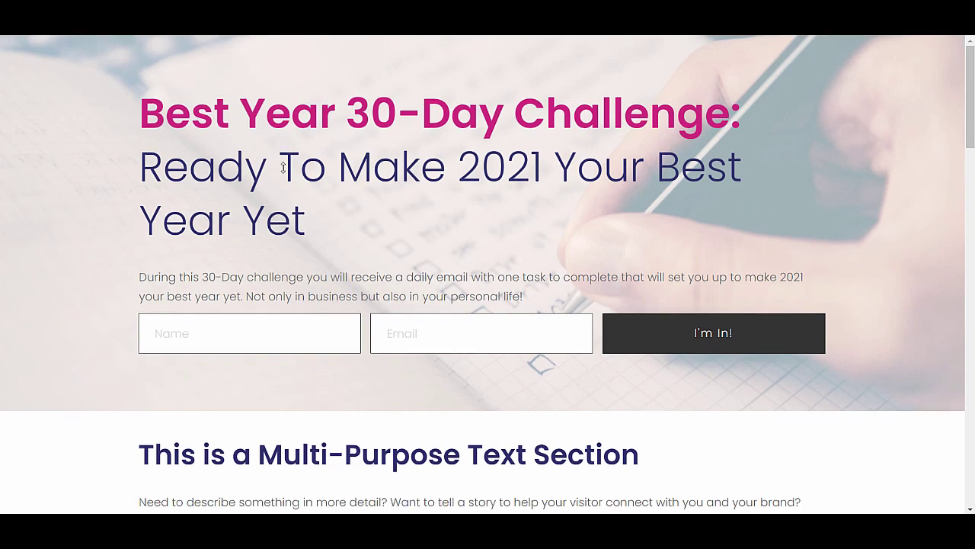
left_click(205, 326)
type("Hanne")
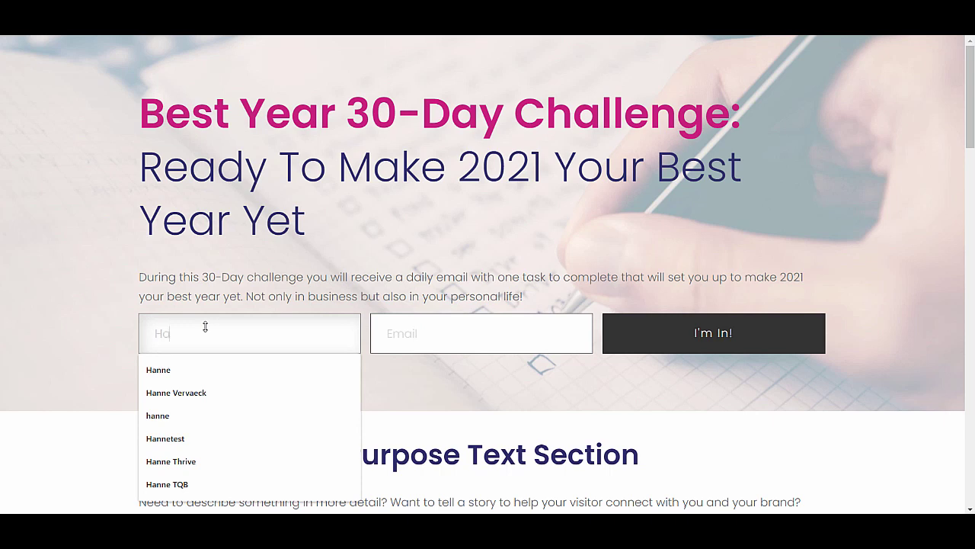
key("Tab")
left_click(736, 333)
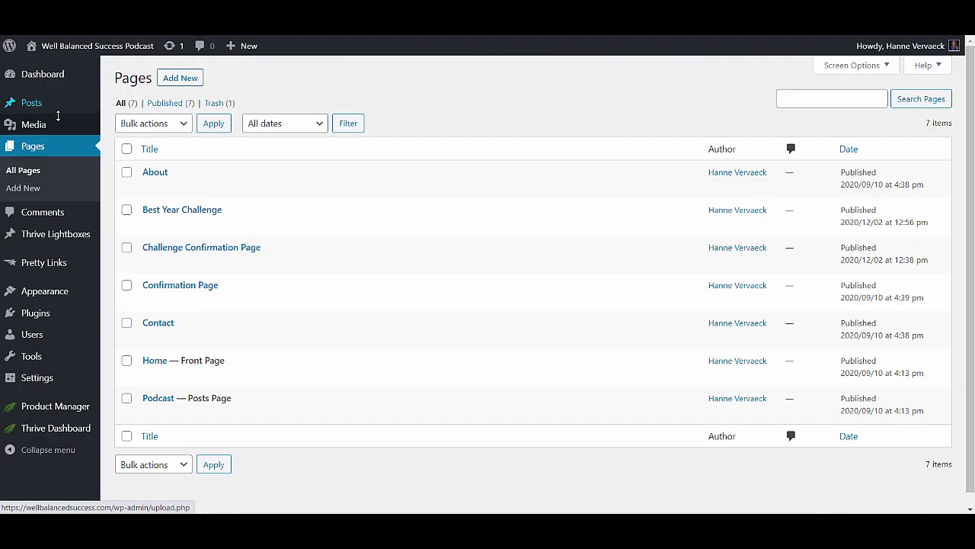
Step: Upload the Best Year Challenge Welcome Pack PDF through Media > Add New and copy its file URL
mouse_move(38, 121)
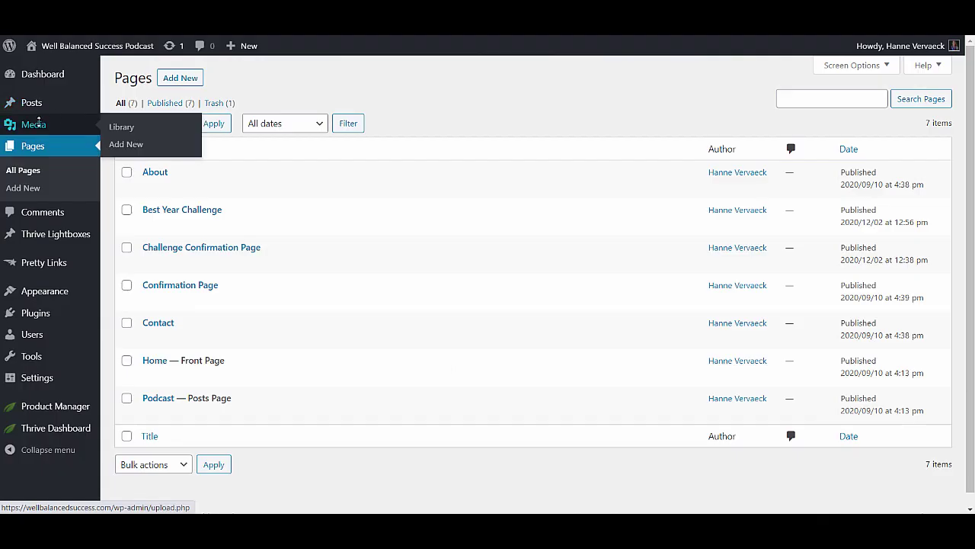
left_click(137, 144)
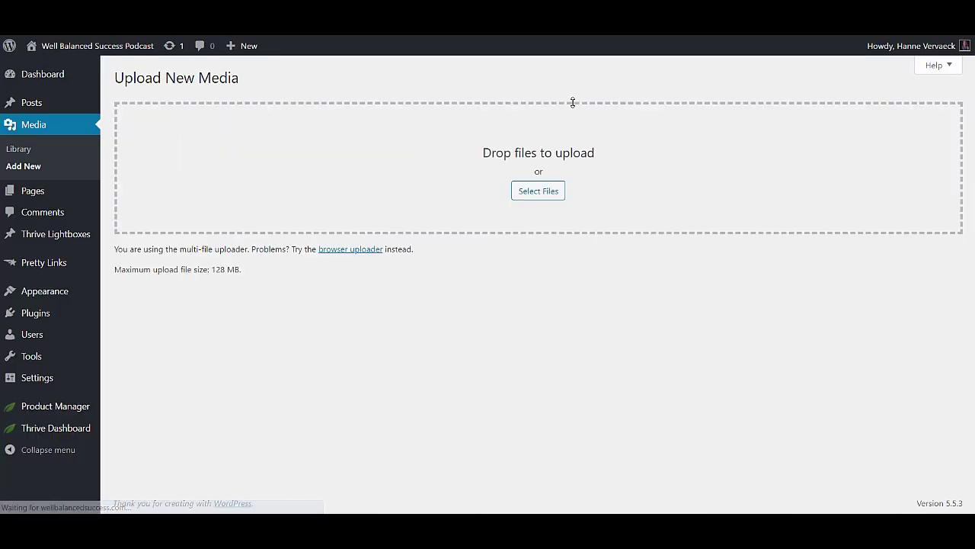
left_click(539, 190)
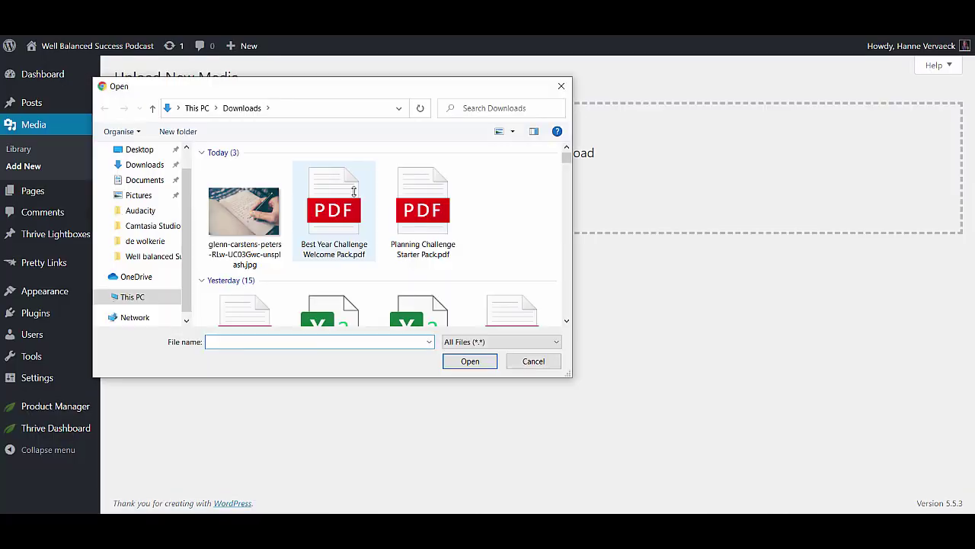
left_click(333, 206)
left_click(469, 362)
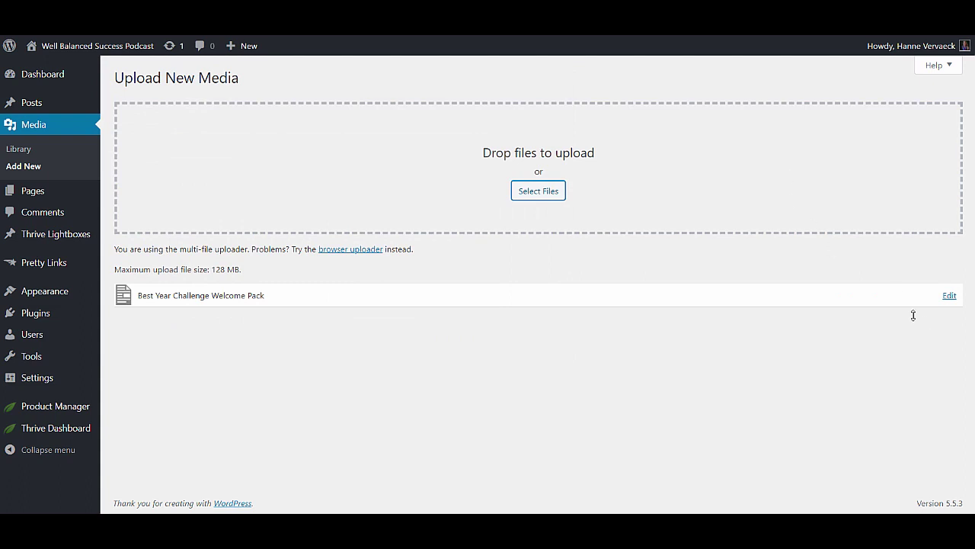
left_click(949, 295)
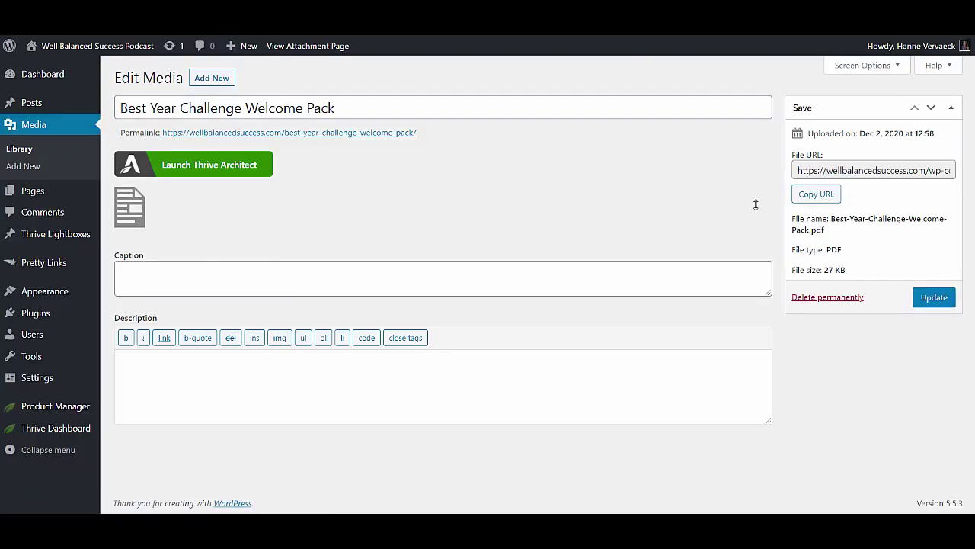
left_click(839, 168)
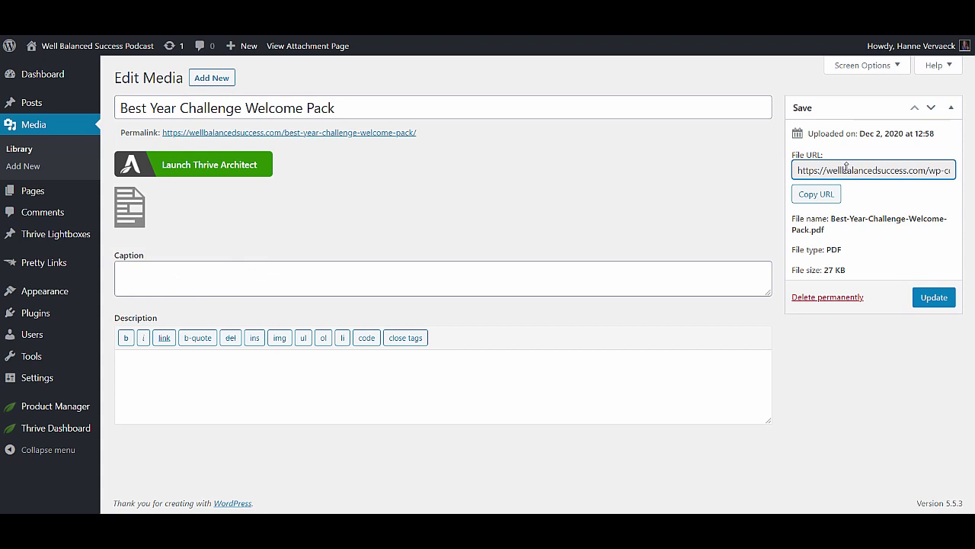
left_click(818, 193)
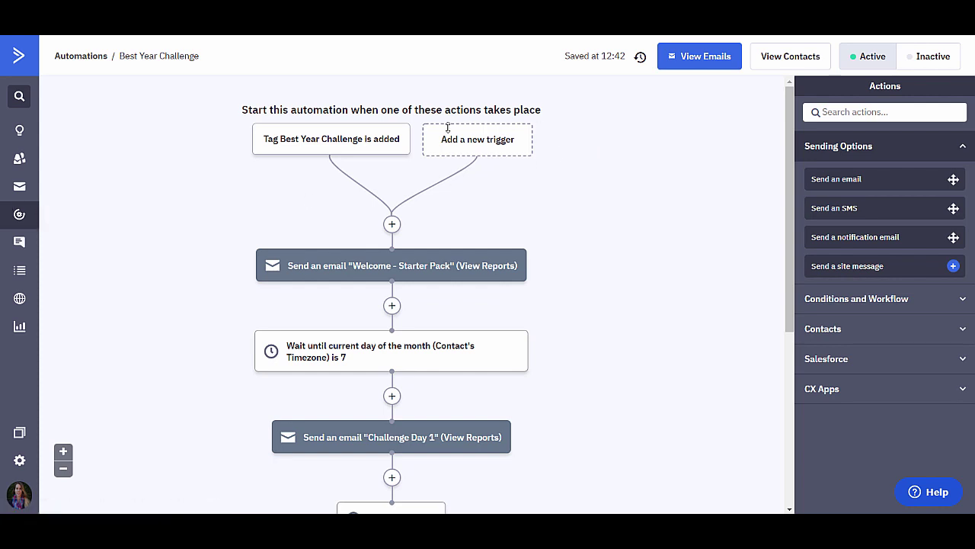
mouse_move(274, 141)
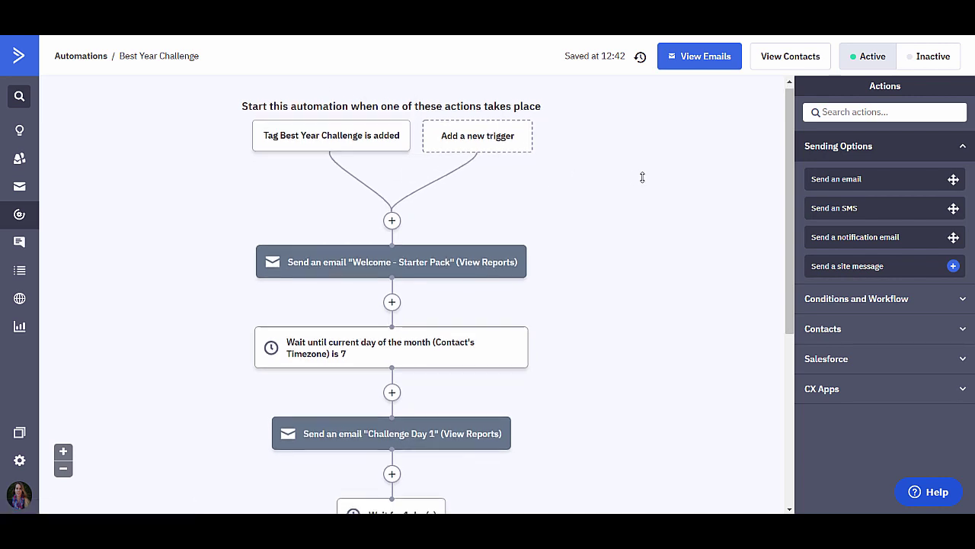
scroll(629, 207, "down", 1)
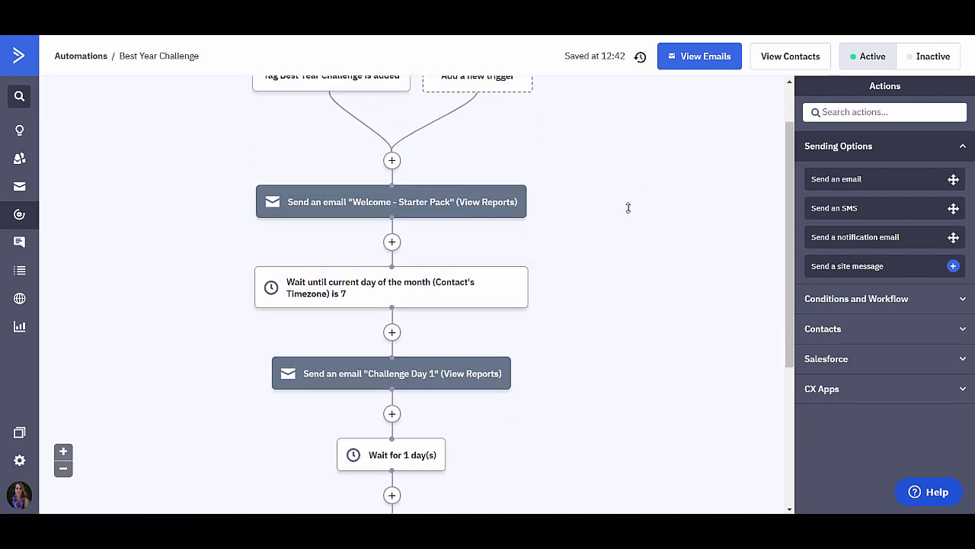
Step: Link "I created the starter PDF." in the Welcome - Starter Pack email to the PDF URL, then save
left_click(538, 200)
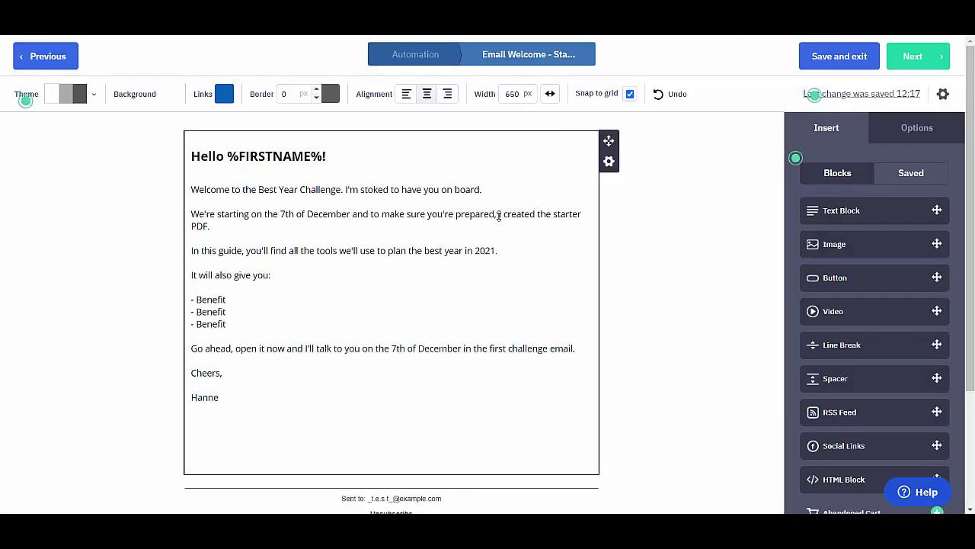
left_click_drag(499, 215, 523, 227)
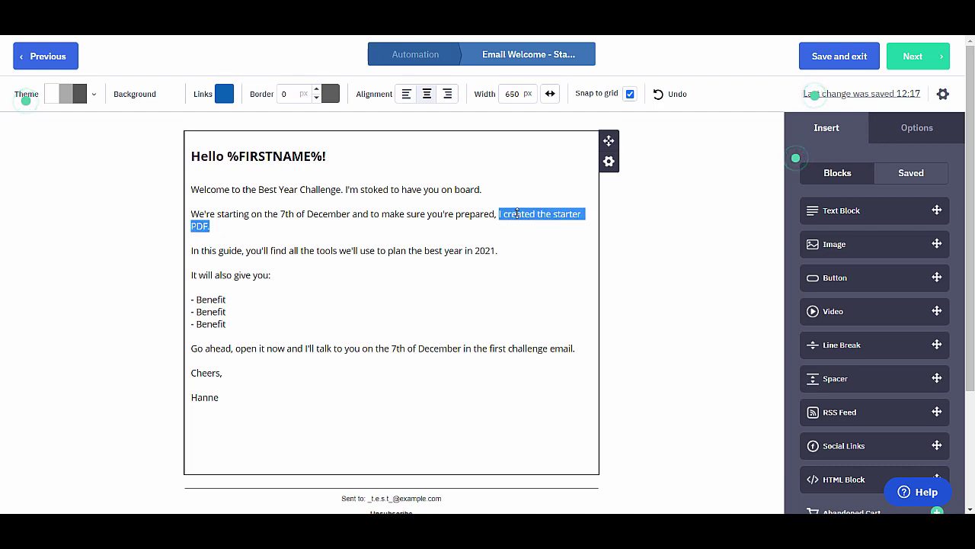
left_click(484, 107)
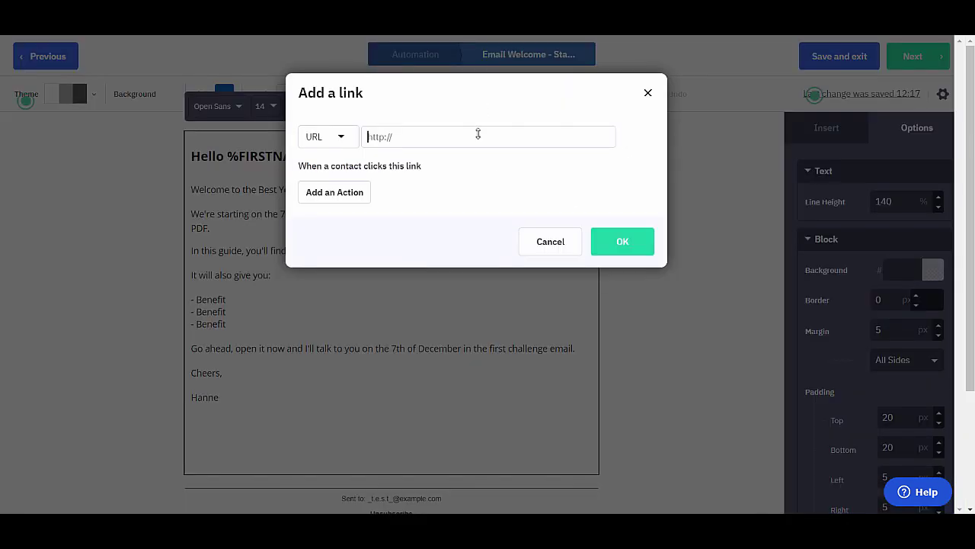
key("ctrl+v")
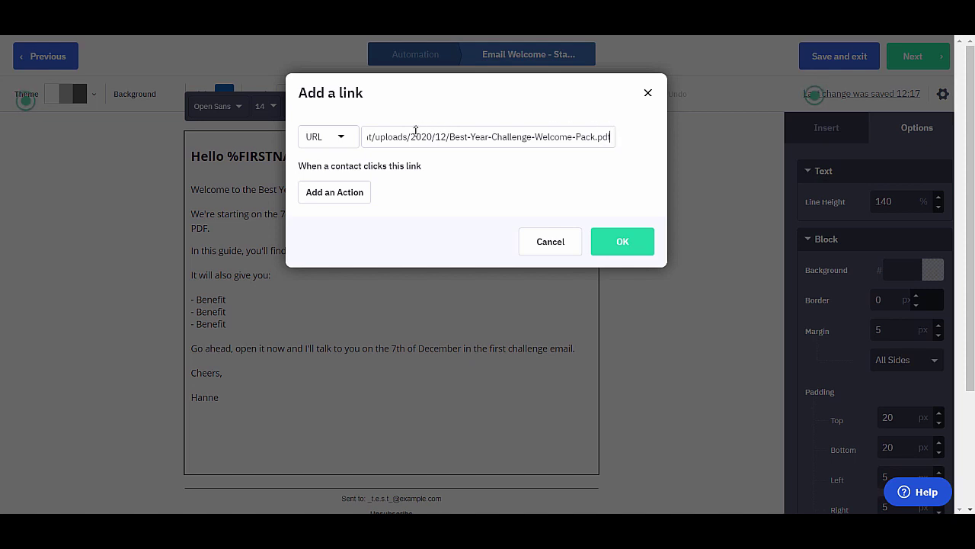
left_click(364, 137)
left_click(618, 239)
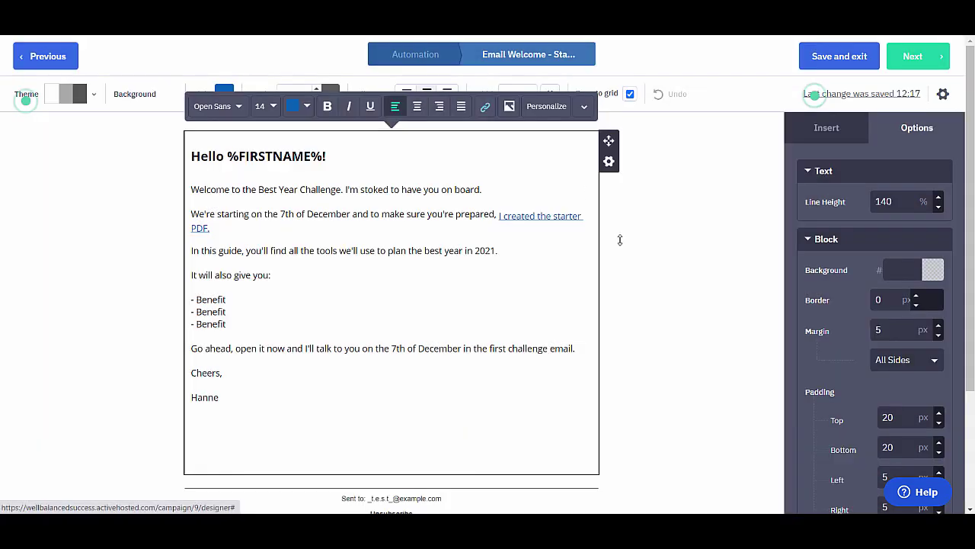
left_click(833, 50)
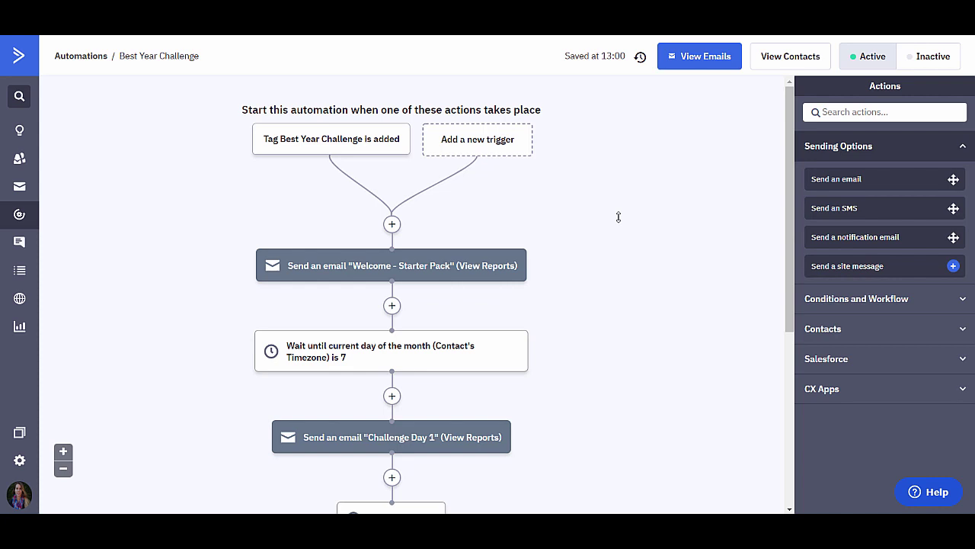
scroll(419, 227, "down", 3)
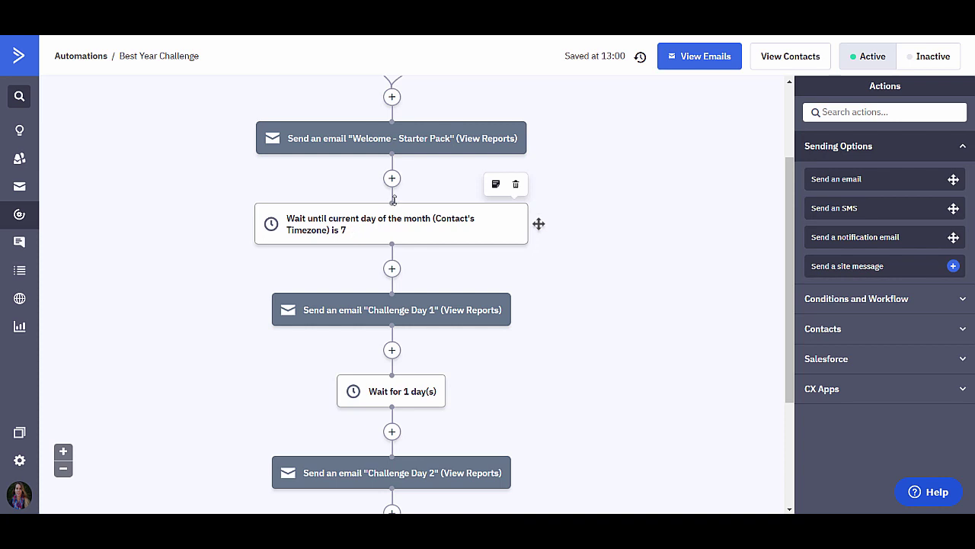
scroll(392, 196, "up", 1)
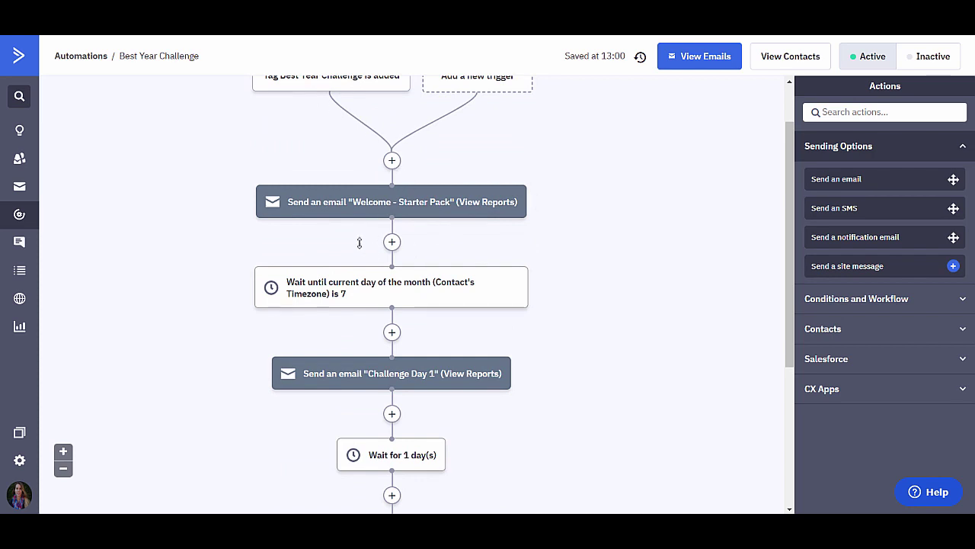
scroll(468, 250, "down", 2)
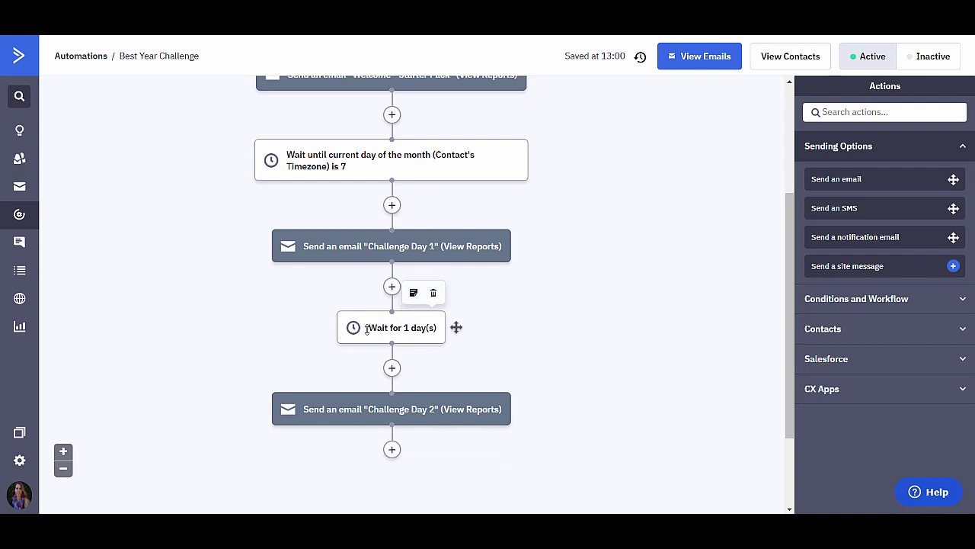
scroll(432, 348, "down", 1)
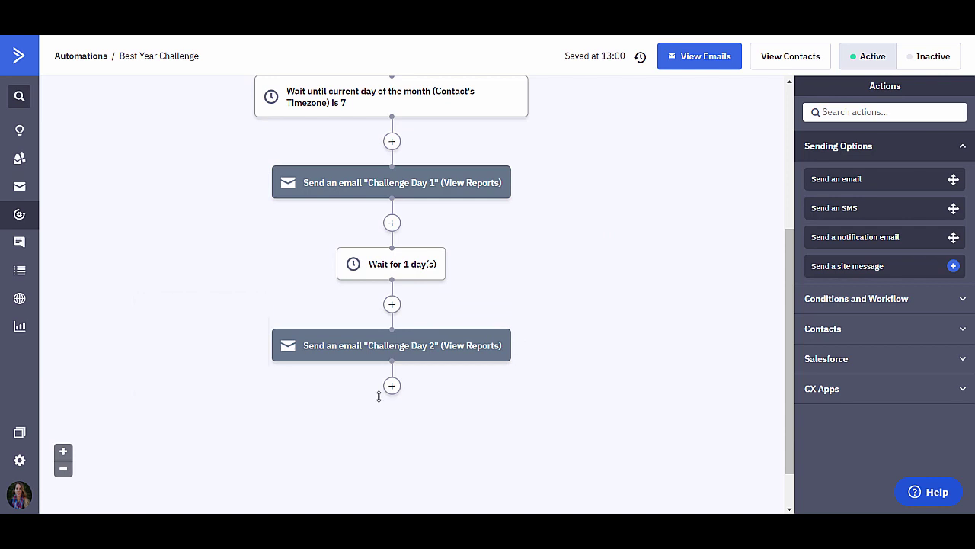
scroll(610, 240, "up", 2)
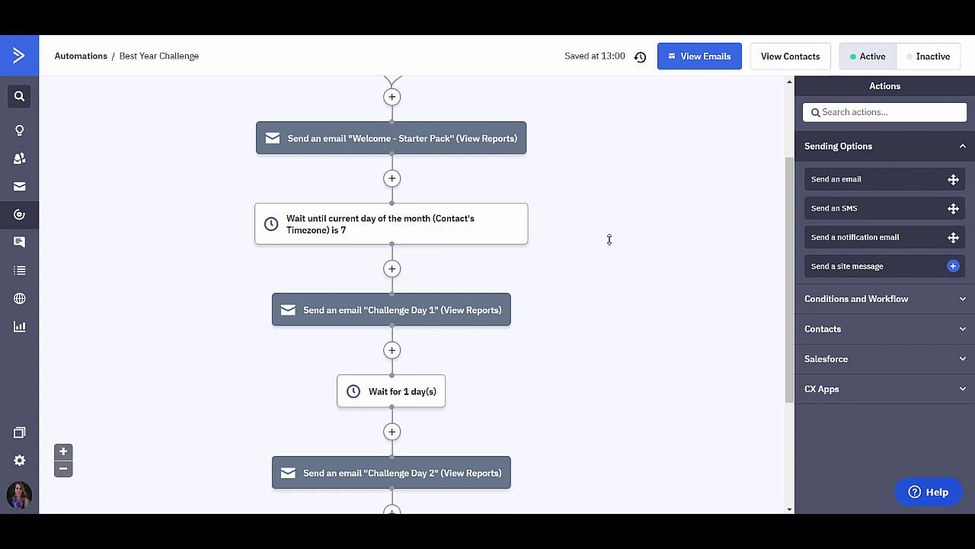
scroll(602, 244, "up", 2)
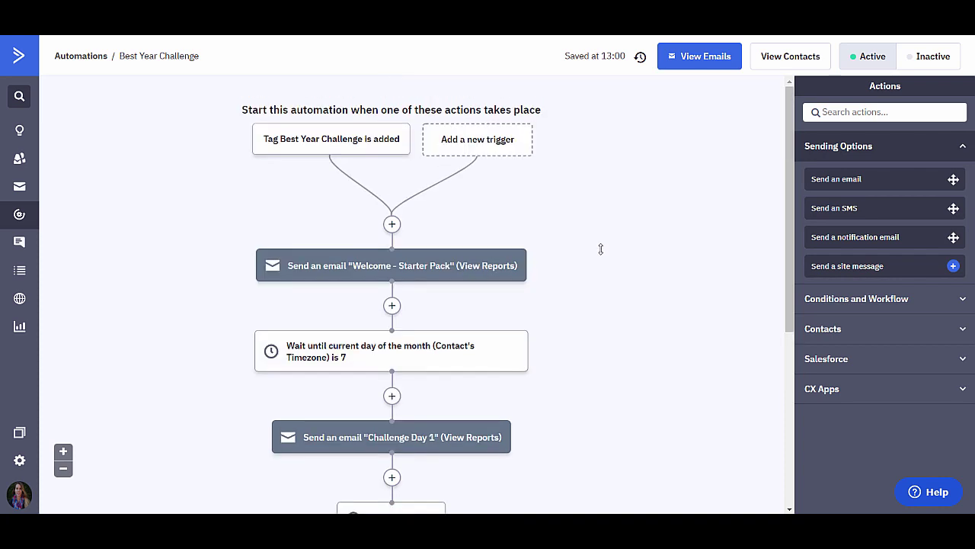